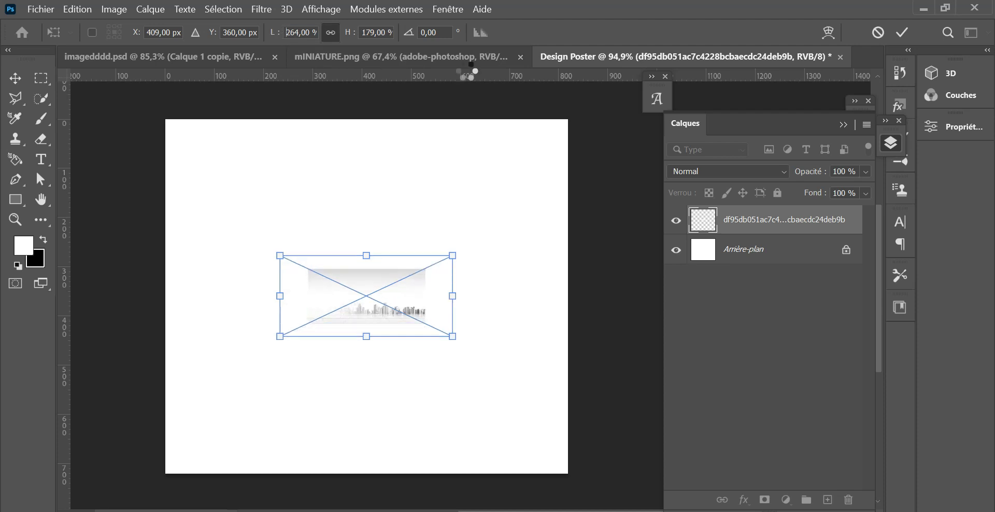
- Scale the placed skyline image to 1410% and position it so the city fills the lower half of the canvas
left_click_drag(274, 35, 773, 139)
left_click_drag(411, 400, 454, 380)
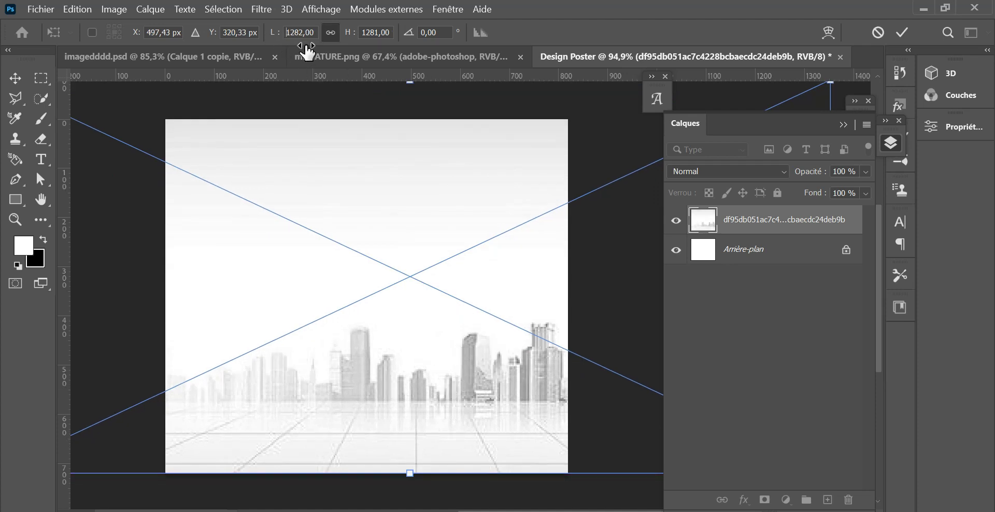
left_click_drag(296, 49, 349, 60)
left_click_drag(433, 406, 363, 405)
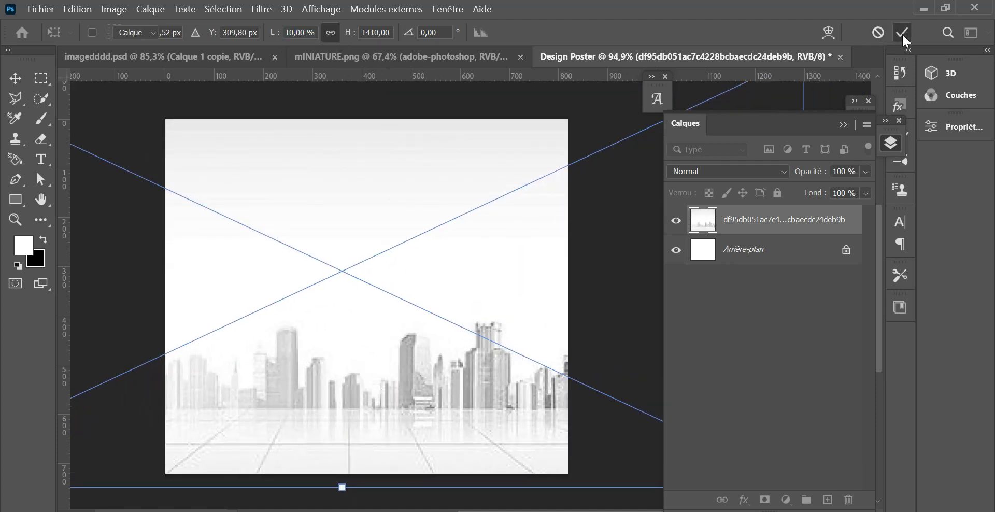
left_click(902, 32)
- Import and embed the black sound-wave image f55ae265c83f698652e9791ff1ab021c into the poster
left_click(37, 16)
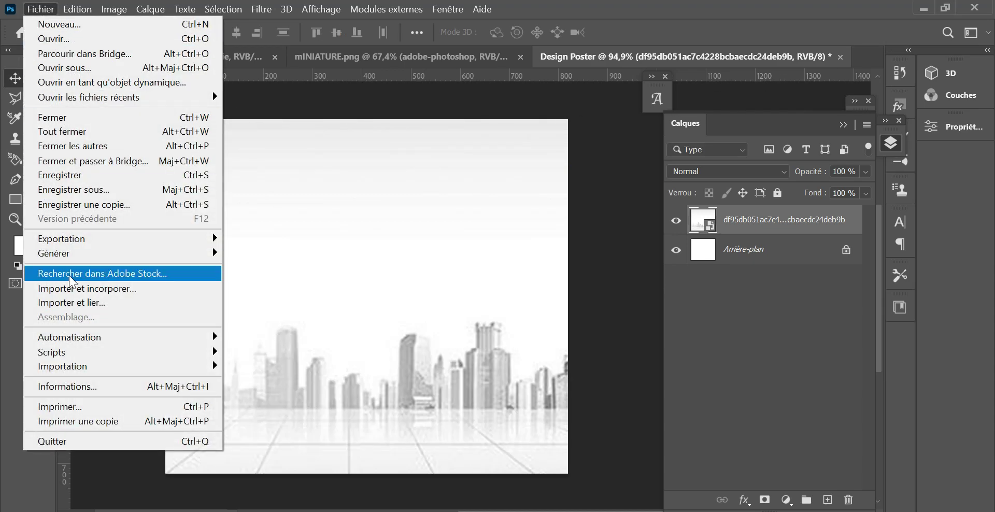
left_click(114, 293)
left_click(384, 251)
left_click(407, 417)
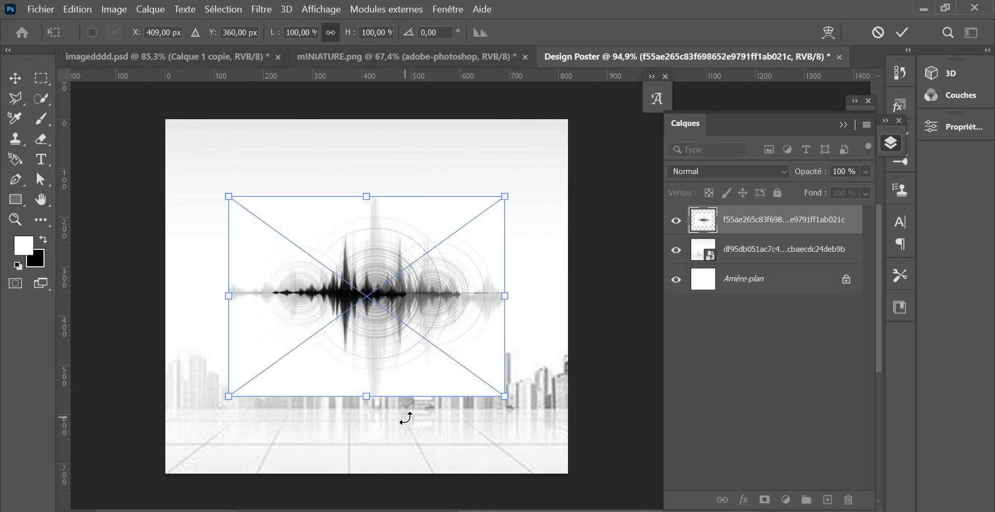
- Scale the sound-wave image to 170% and position it across the upper part of the canvas
left_click_drag(275, 34, 402, 160)
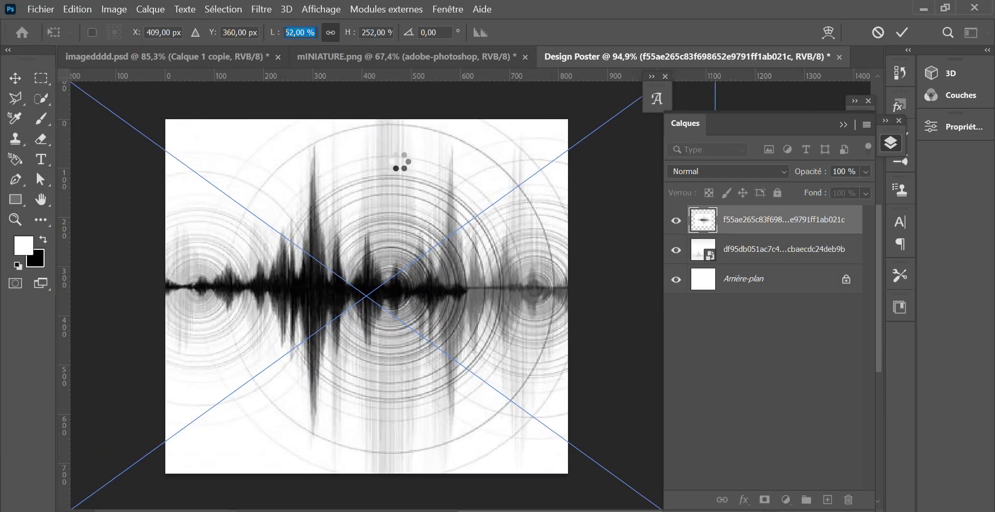
left_click_drag(478, 292, 380, 268)
left_click_drag(270, 34, 214, 68)
left_click_drag(278, 201, 343, 201)
left_click_drag(275, 32, 262, 38)
left_click_drag(467, 278, 468, 244)
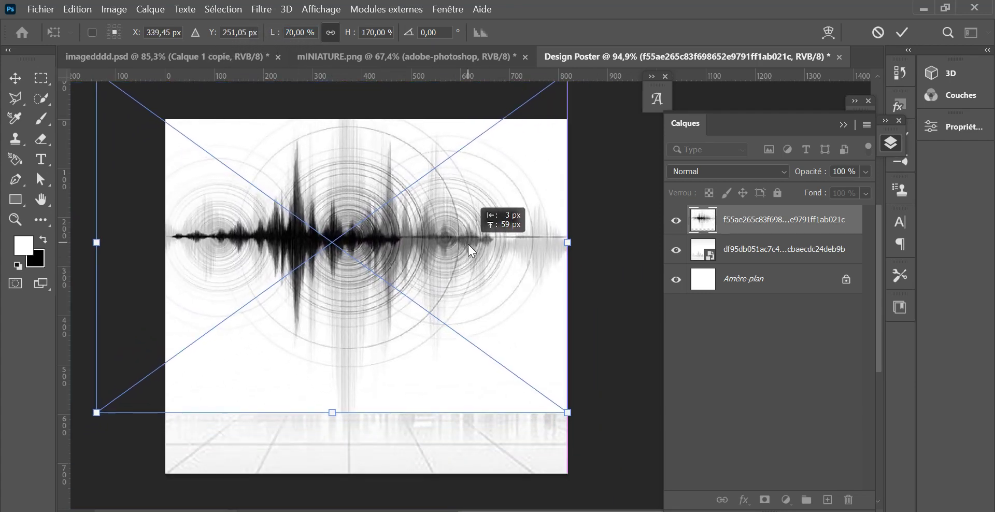
left_click(902, 34)
- Add a mask to the sound-wave layer and paint black over its lower edge and dark central band
left_click(764, 499)
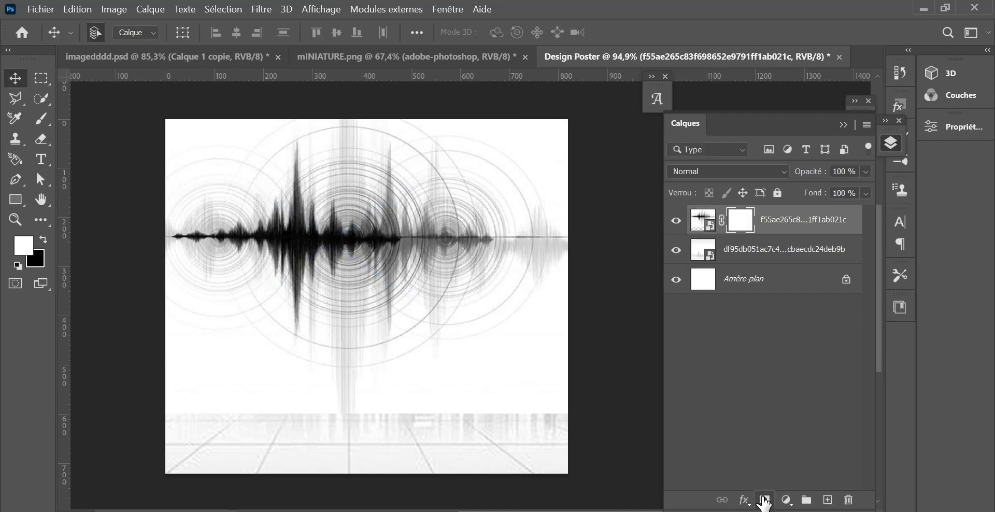
left_click(41, 119)
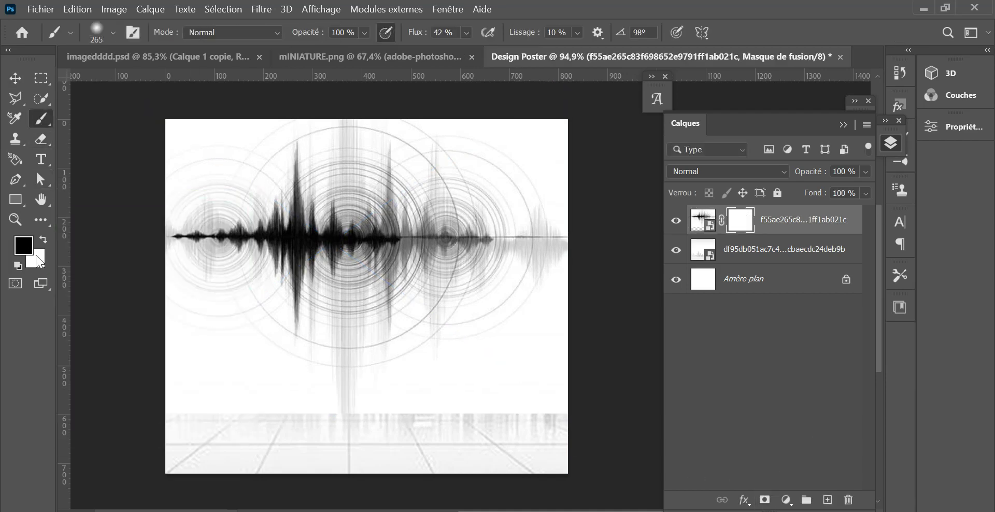
mouse_move(279, 352)
left_mouse_down()
mouse_move(349, 400)
mouse_move(195, 422)
mouse_move(234, 395)
mouse_move(520, 392)
left_mouse_up()
mouse_move(414, 244)
left_mouse_down()
mouse_move(357, 244)
mouse_move(302, 192)
mouse_move(413, 191)
mouse_move(235, 242)
mouse_move(182, 240)
left_mouse_up()
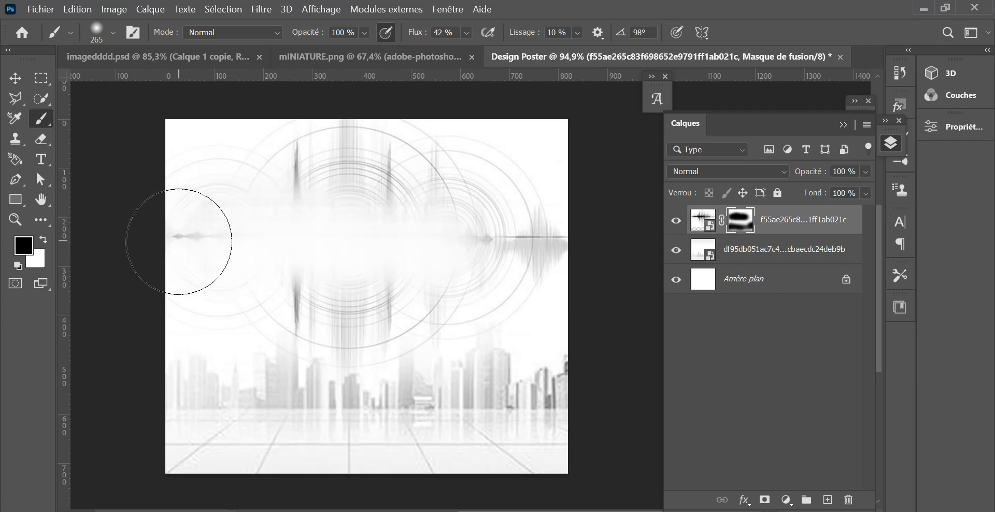
mouse_move(424, 245)
left_mouse_down()
mouse_move(471, 235)
mouse_move(462, 248)
left_mouse_up()
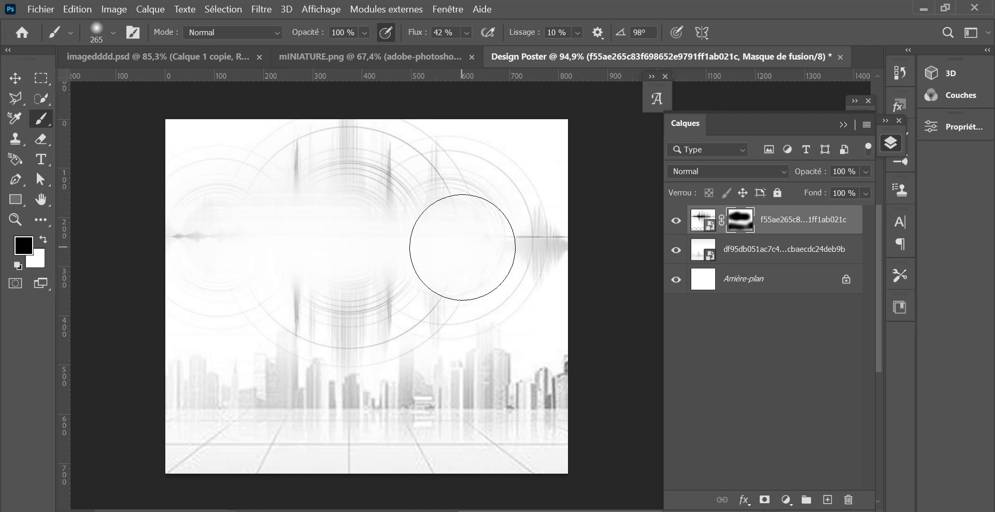
- Import and embed the photo of the shocked man in a hat and place it on the right half of the canvas
left_click(42, 10)
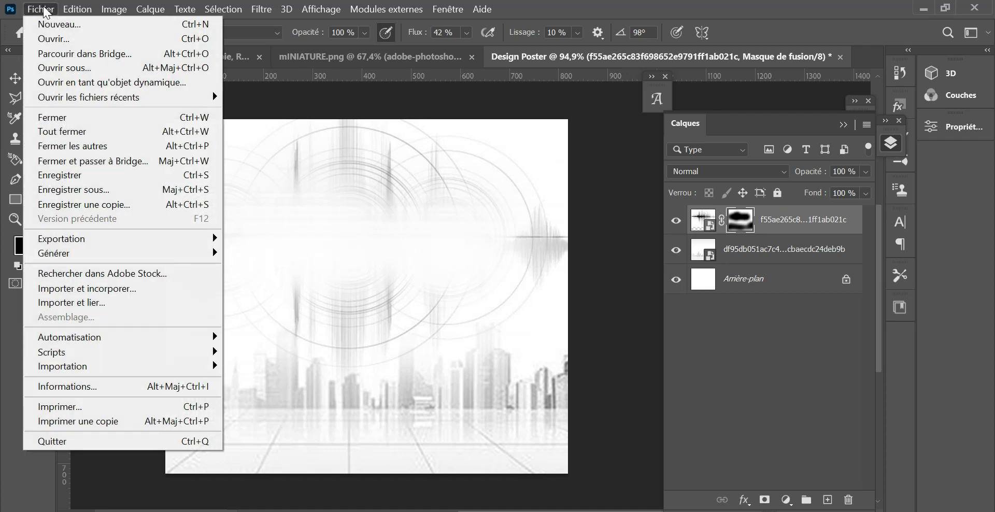
left_click(107, 286)
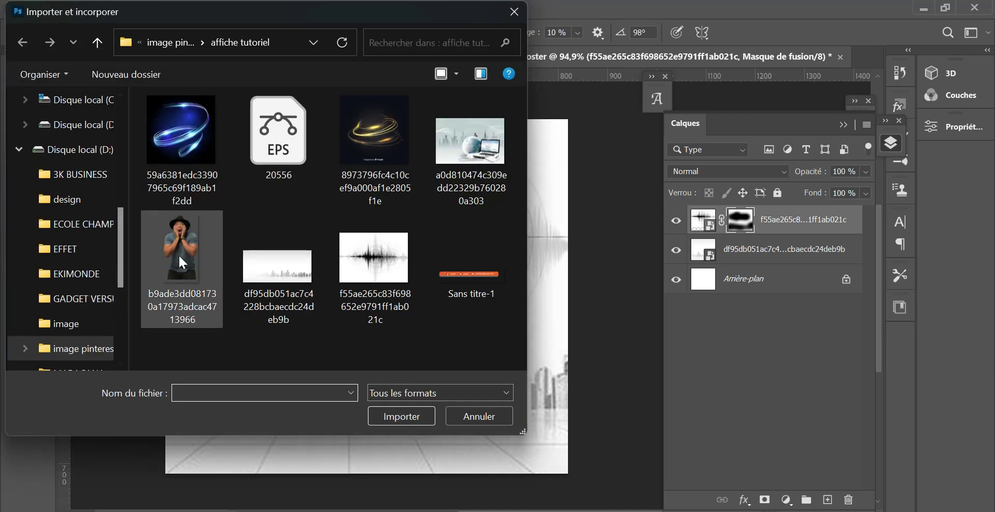
left_click(178, 254)
left_click(403, 422)
left_click_drag(389, 300, 478, 284)
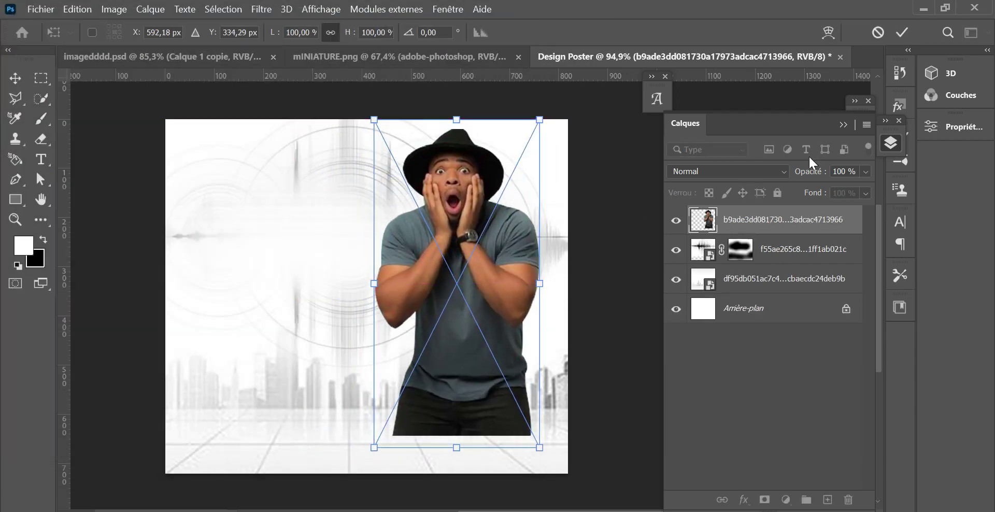
left_click(902, 32)
- Draw a tall rectangle about 226 by 694 px over the man and round all its corners to 113 px
left_click(18, 197)
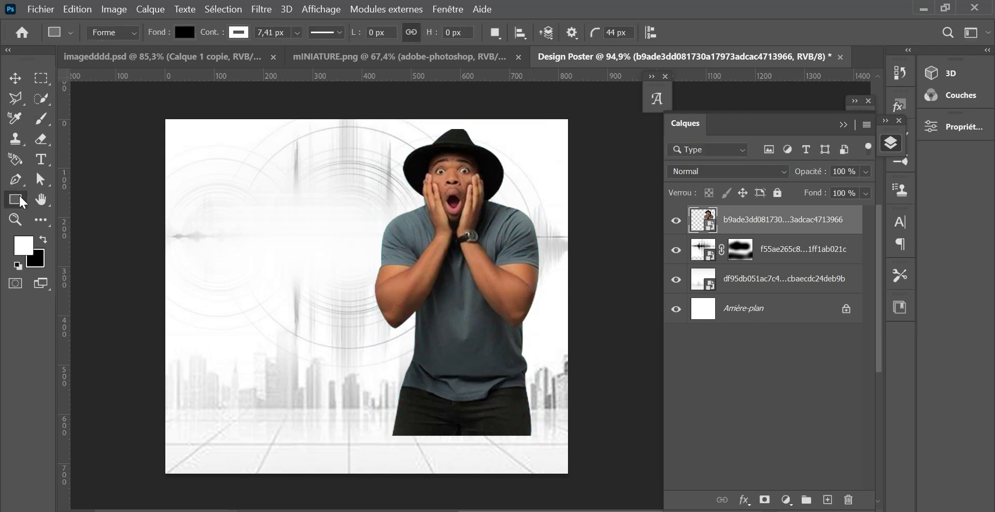
left_click_drag(422, 119, 531, 460)
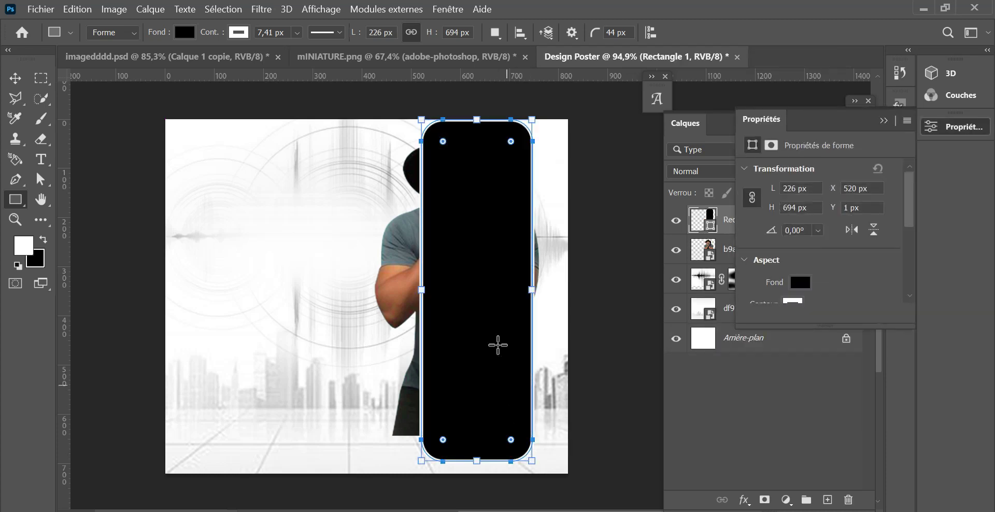
left_click(448, 9)
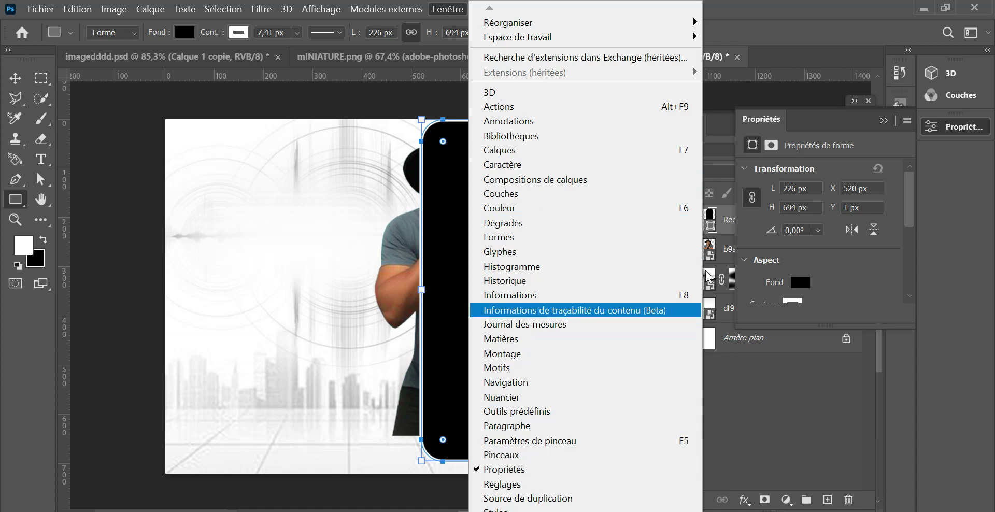
left_click_drag(913, 186, 916, 260)
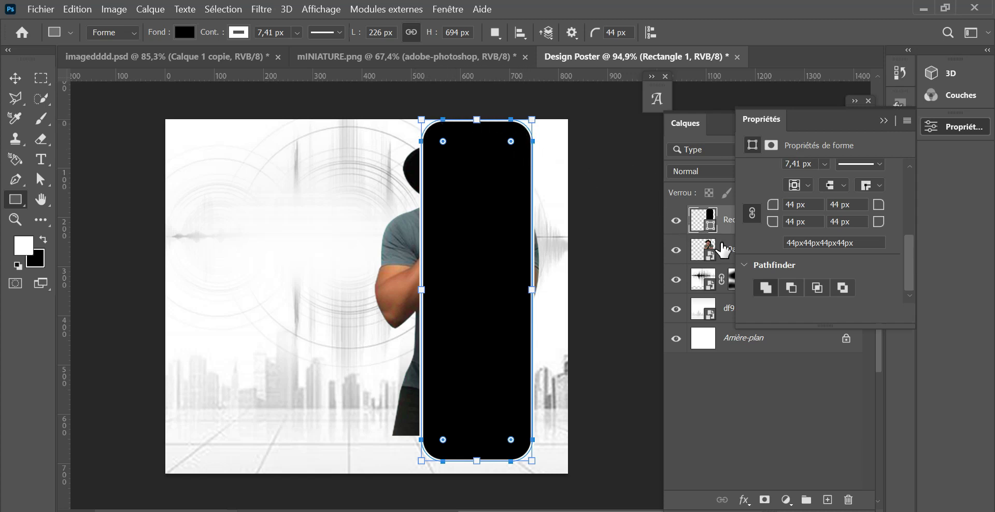
left_click_drag(772, 212, 842, 219)
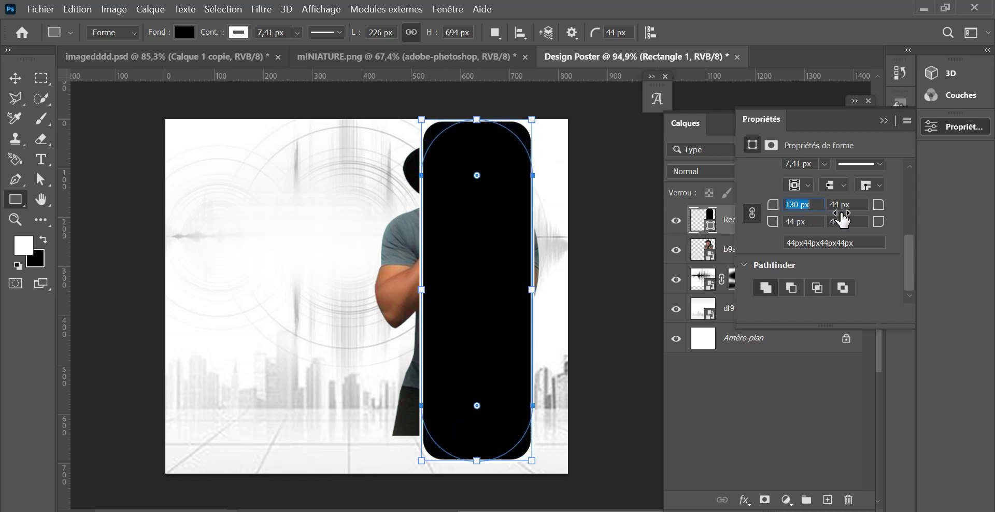
- Remove the rounded rectangle's outline and fill it with the recently used orange
left_click(238, 33)
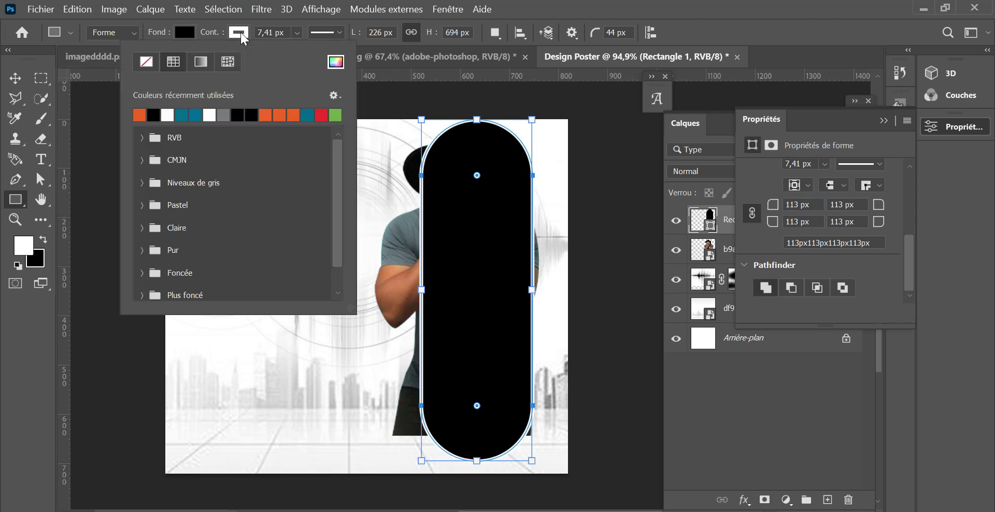
left_click(145, 62)
left_click(183, 31)
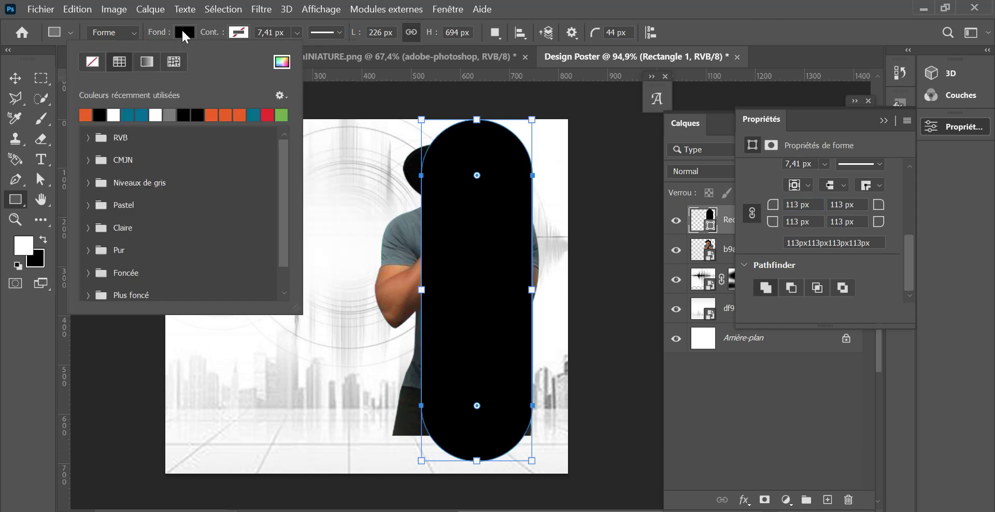
left_click(85, 113)
left_click(186, 32)
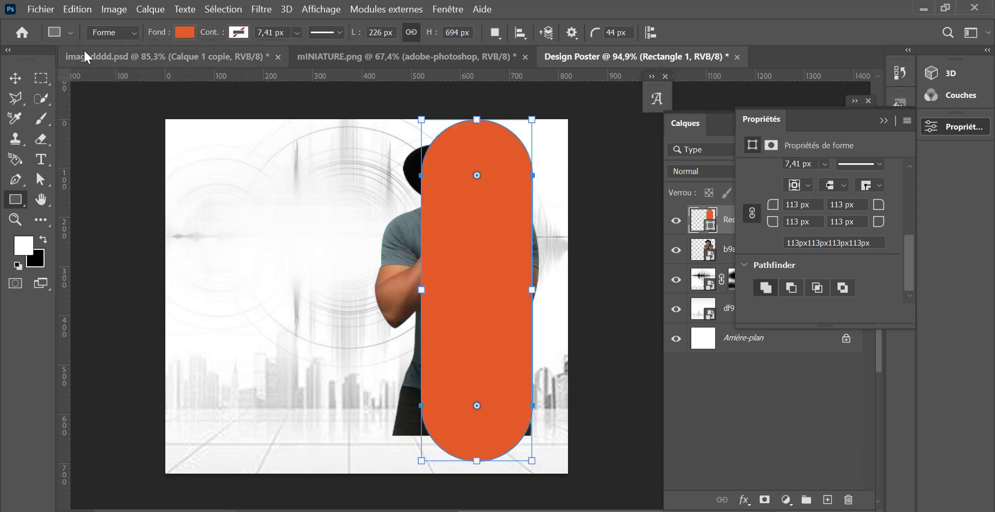
- Move the orange rectangle's layer directly beneath the man's layer
left_click(15, 79)
left_click(883, 120)
left_click_drag(839, 223, 800, 264)
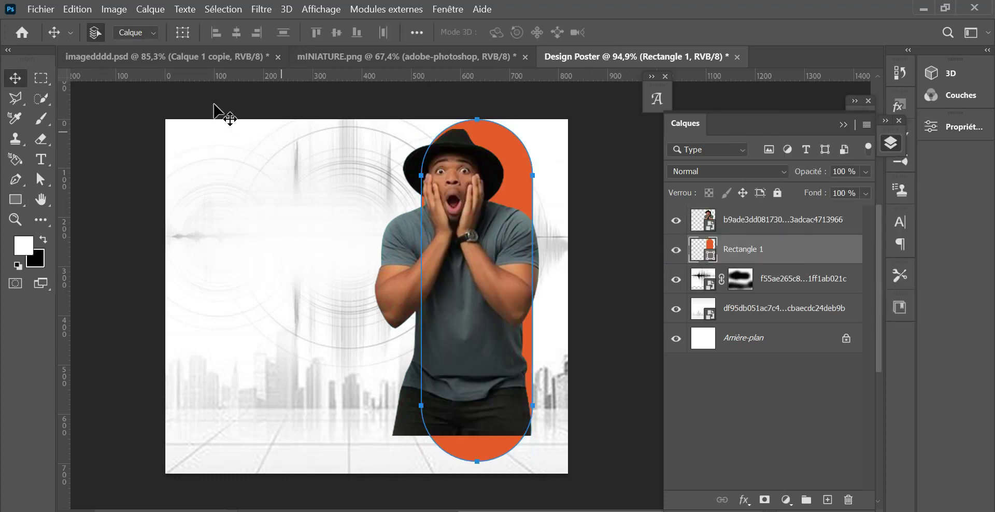
- Rotate the orange rectangle to about 39.1° and shift it diagonally behind the man toward the canvas's upper-right corner
left_click(77, 9)
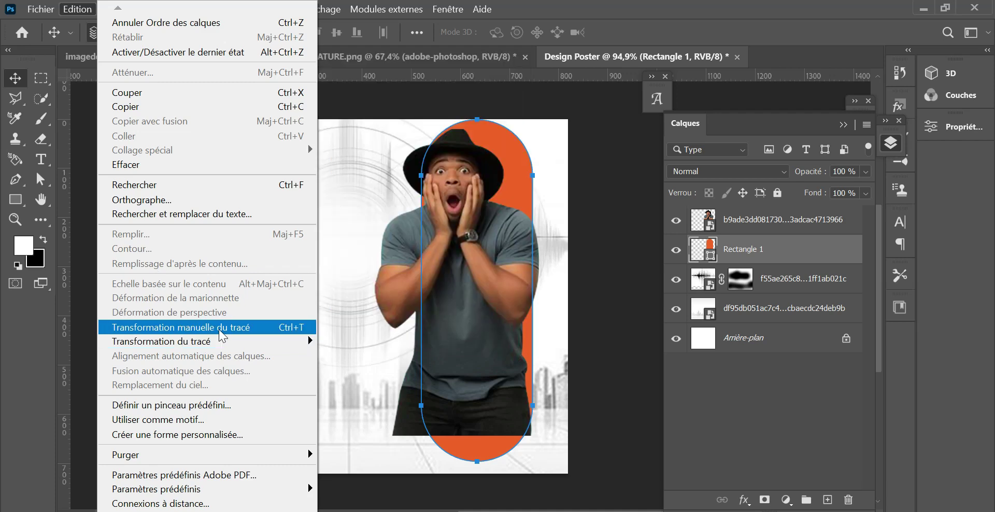
left_click(220, 331)
left_click_drag(568, 178, 606, 252)
left_click_drag(501, 213, 541, 199)
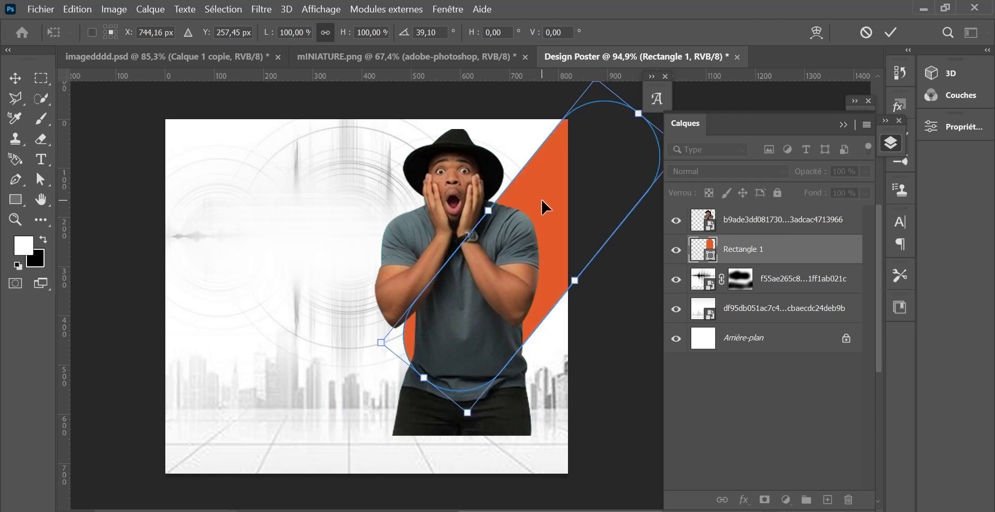
left_click(889, 33)
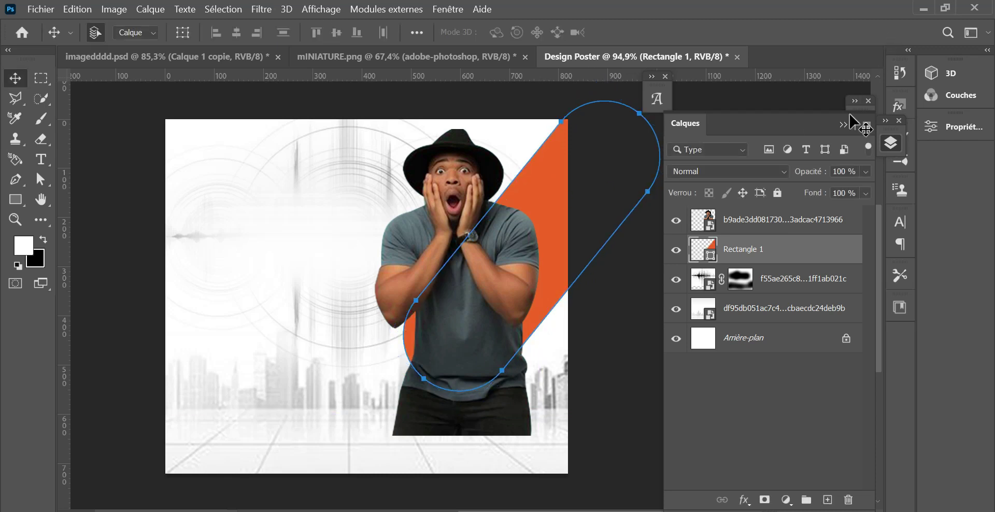
- Duplicate the man's layer and clip the original man layer to the orange rectangle
left_click_drag(806, 227, 829, 500)
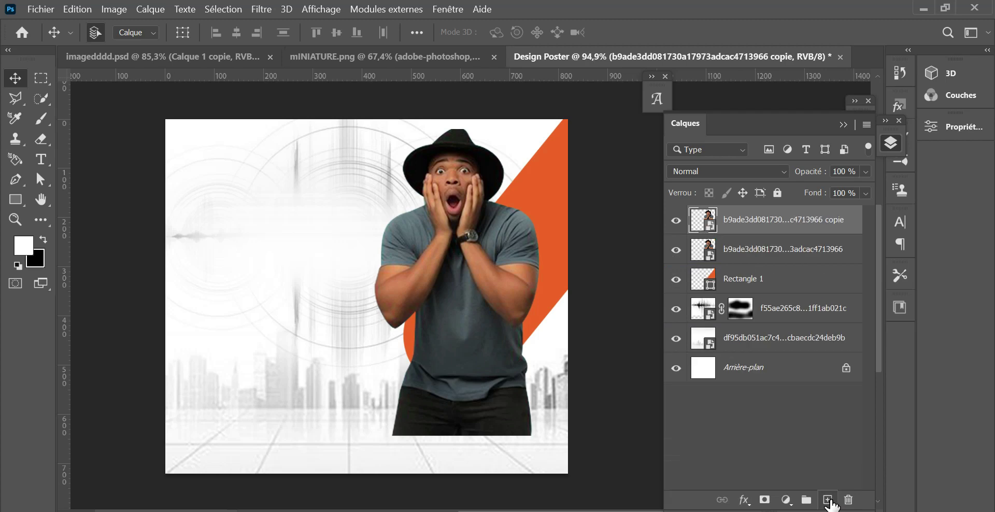
left_click(746, 250)
right_click(757, 249)
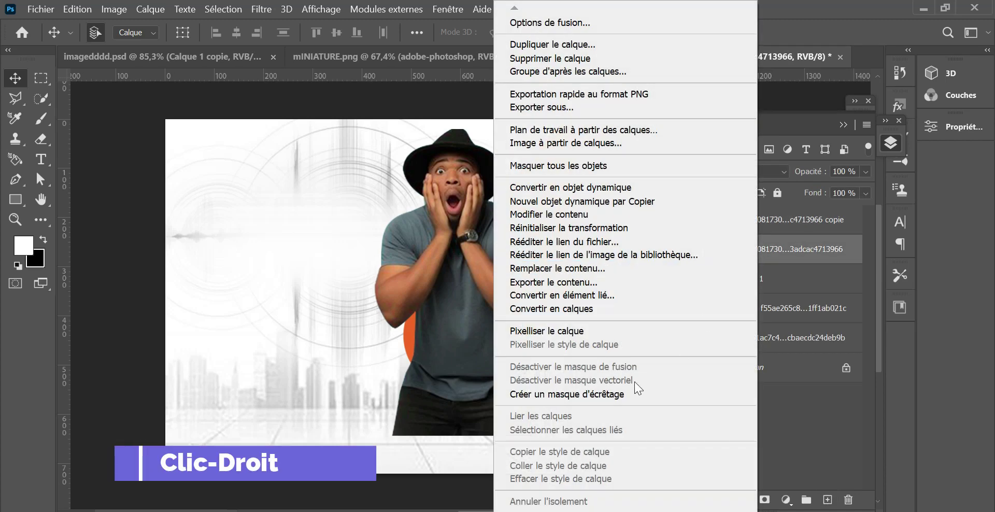
left_click(627, 394)
- Make the duplicate of the man's layer visible and rasterize it
left_click(737, 229)
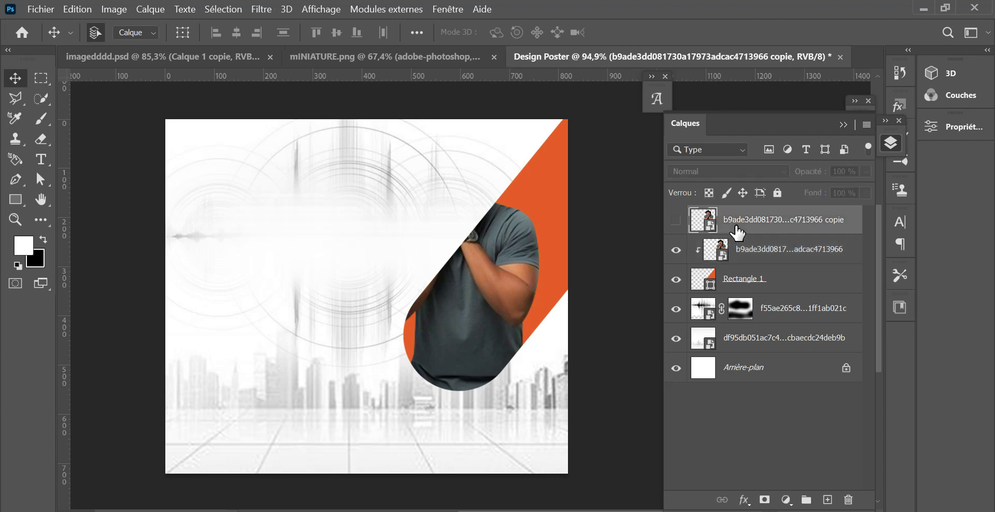
left_click(676, 220)
right_click(758, 229)
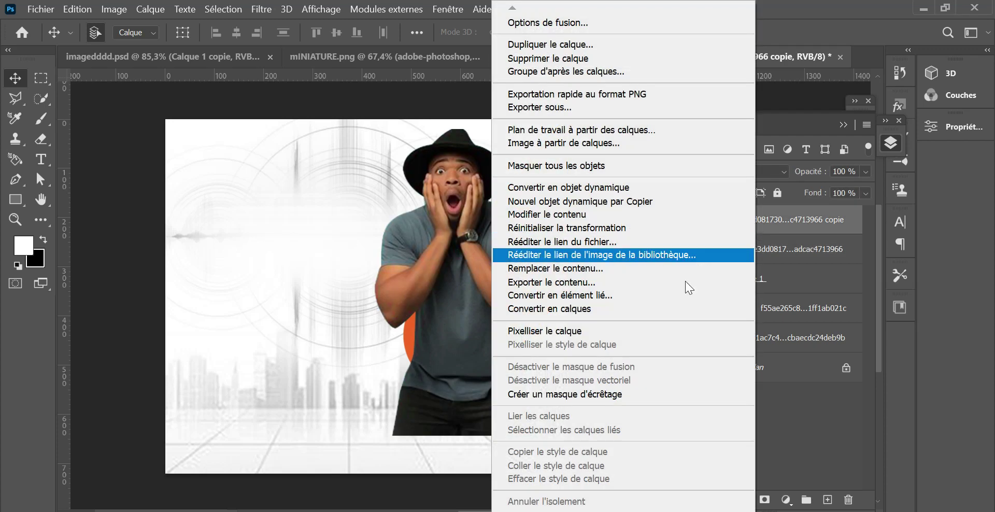
left_click(604, 329)
- Load the orange rectangle's outline as a selection and invert it with the man's copy layer active
left_click(704, 284, "ctrl")
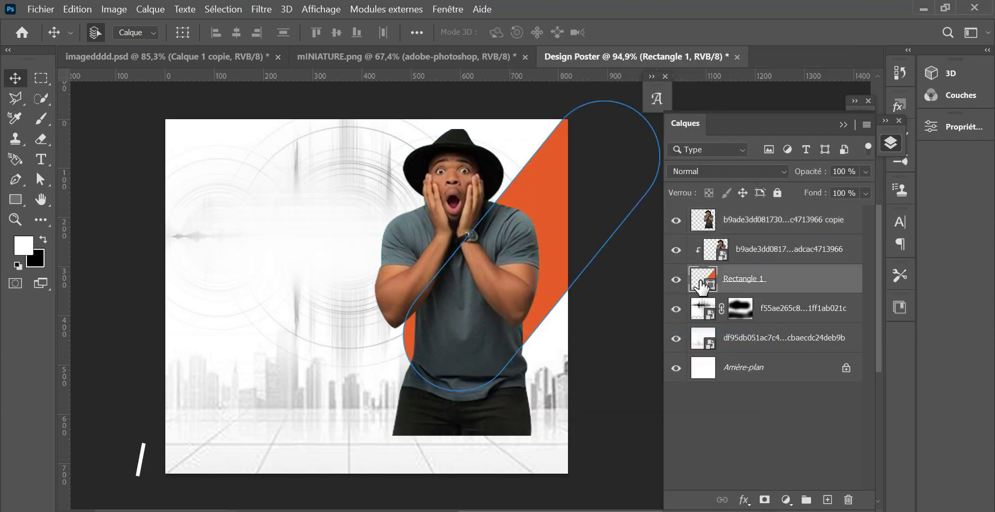
left_click(745, 221)
left_click(15, 98)
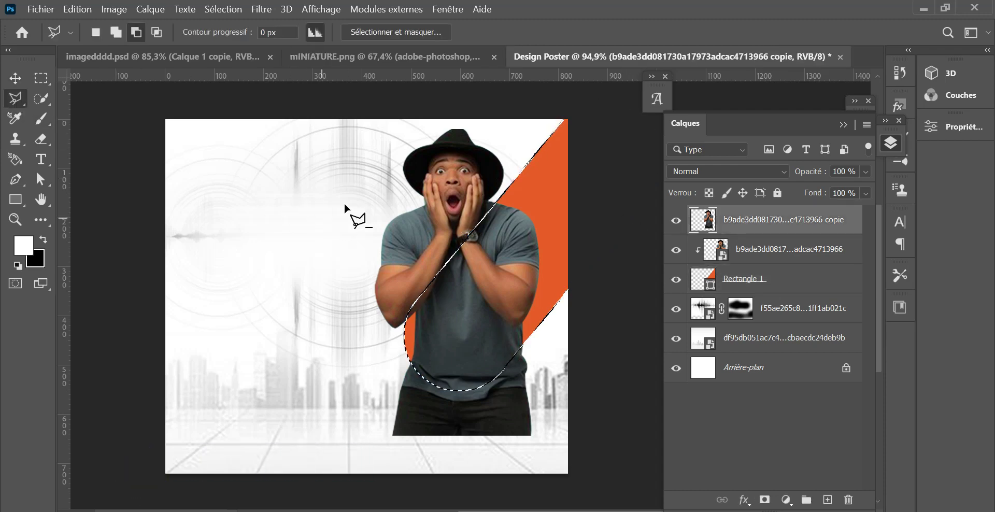
right_click(348, 198)
left_click(374, 220)
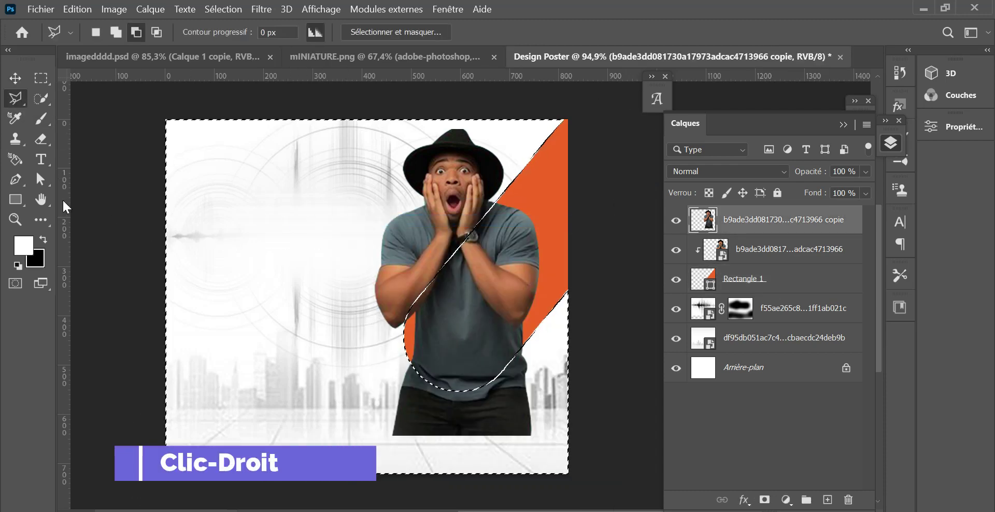
- Erase the man's lower body outside the orange rectangle on the copy layer and clear the selection
left_click(41, 139)
mouse_move(396, 371)
left_mouse_down()
mouse_move(487, 395)
mouse_move(534, 354)
mouse_move(487, 398)
mouse_move(550, 408)
mouse_move(469, 428)
mouse_move(385, 411)
left_mouse_up()
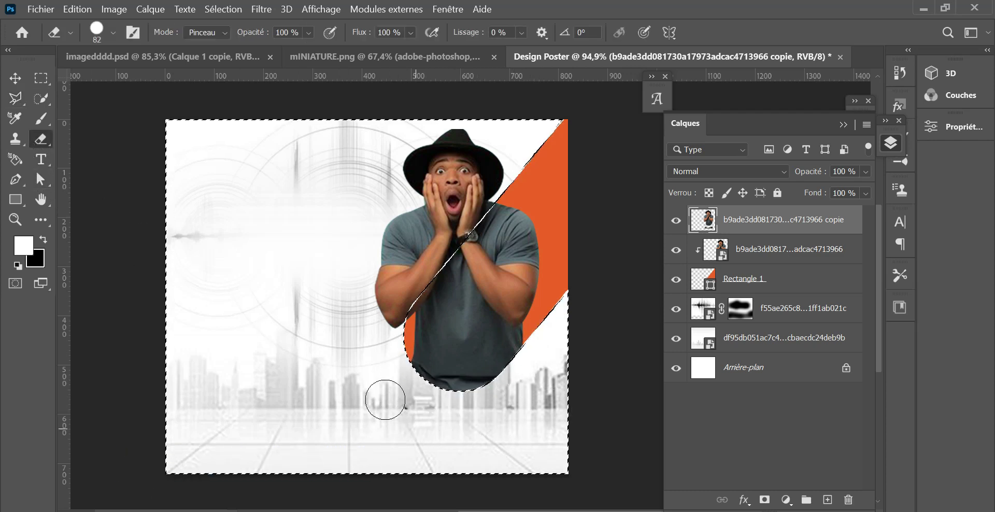
left_click(231, 10)
left_click(239, 39)
- Embed the image a0d810474c309edd22329b760280a303 above the orange rectangle's layer and enlarge it to about 721% to span the poster's width
left_click(781, 293)
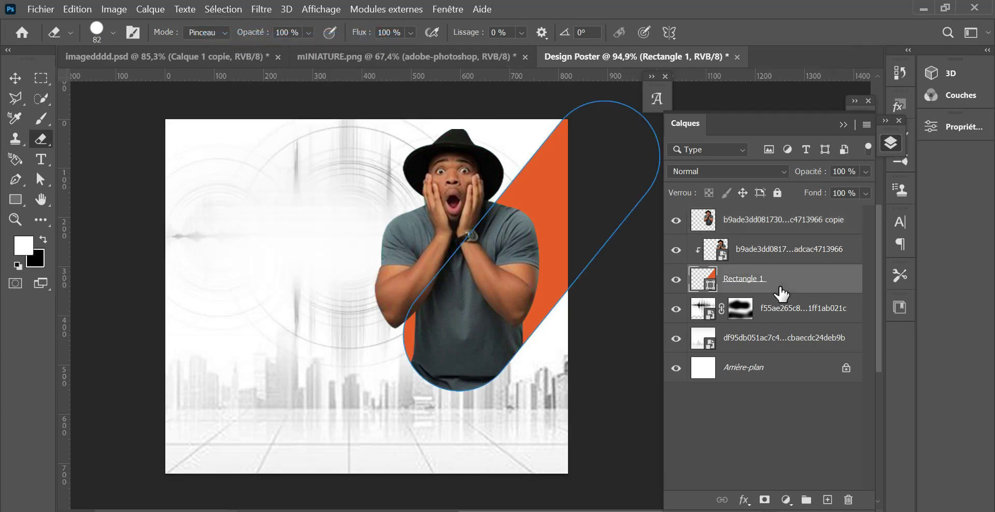
left_click(40, 10)
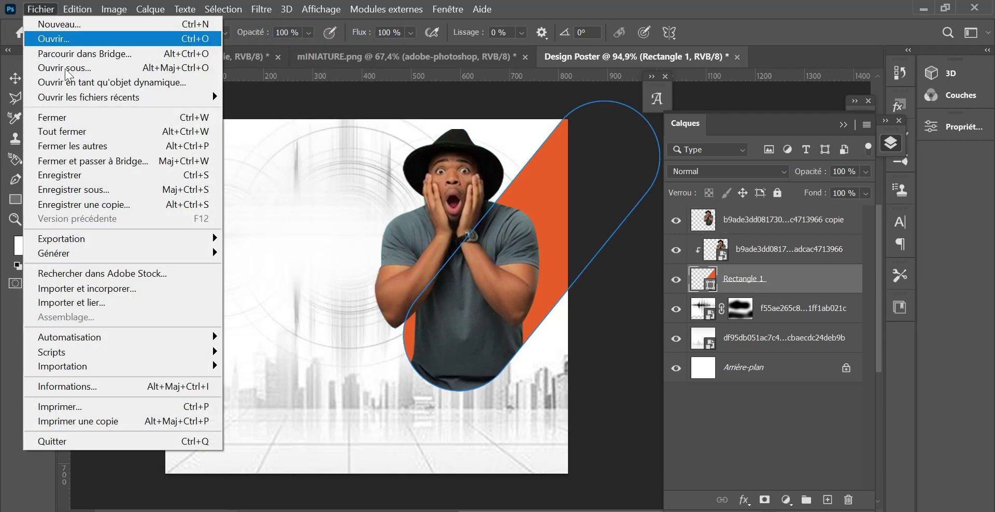
left_click(109, 289)
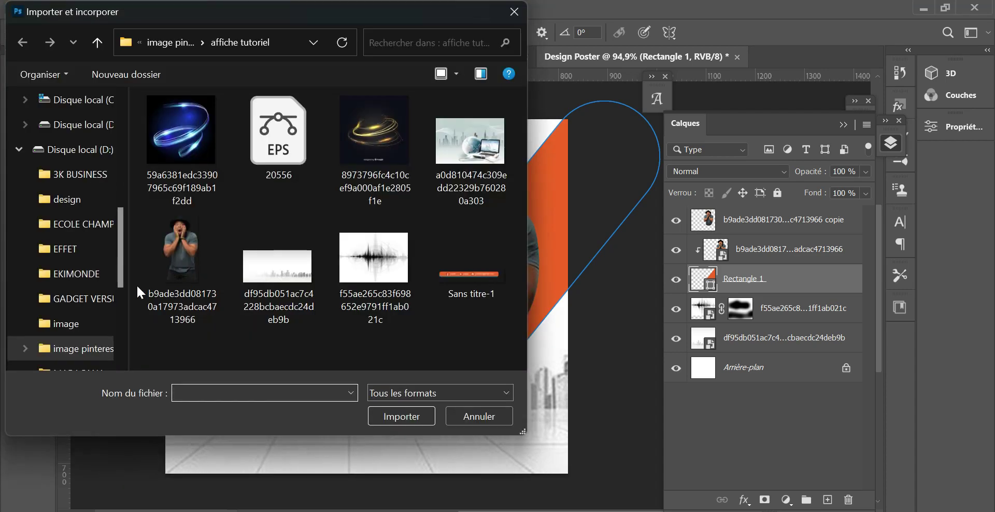
left_click(471, 151)
left_click(406, 415)
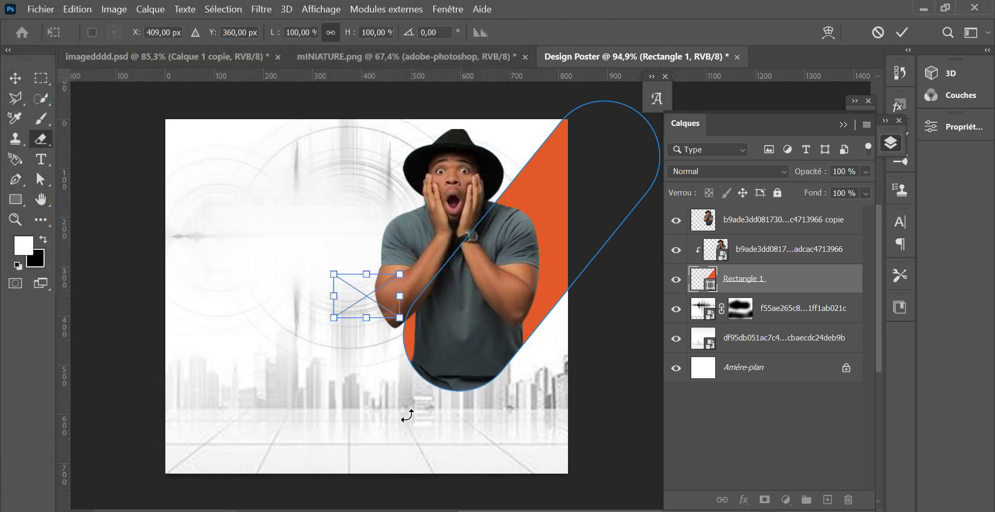
left_click_drag(521, 313, 746, 363)
left_click_drag(523, 166, 526, 109)
left_click_drag(499, 246, 435, 259)
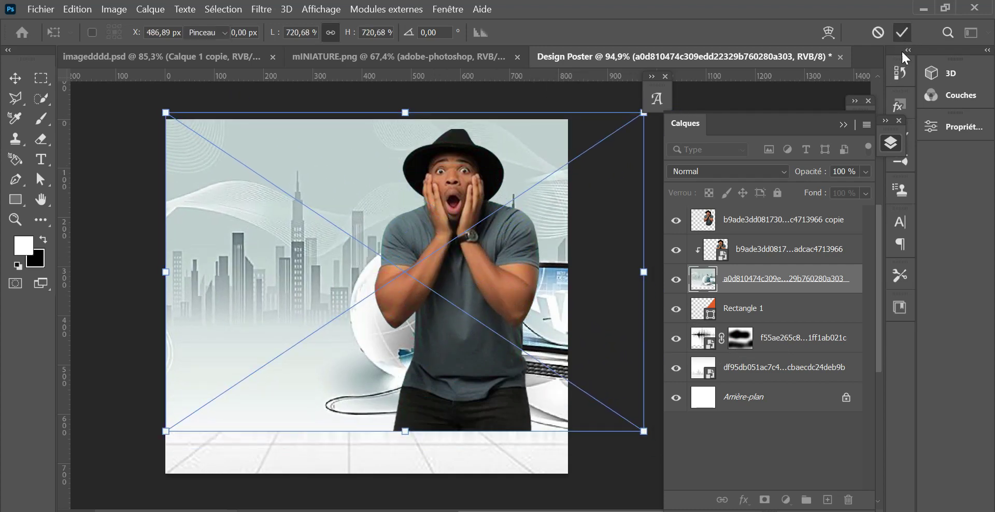
left_click(902, 32)
- Clip the placed skyline image to the orange rectangle and set its blending mode to Produit
right_click(813, 283)
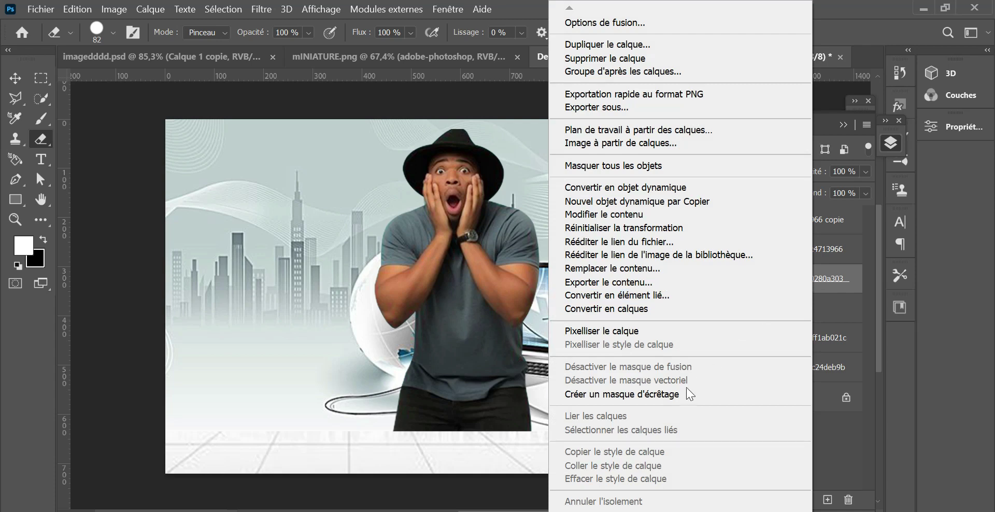
left_click(686, 390)
left_click(745, 167)
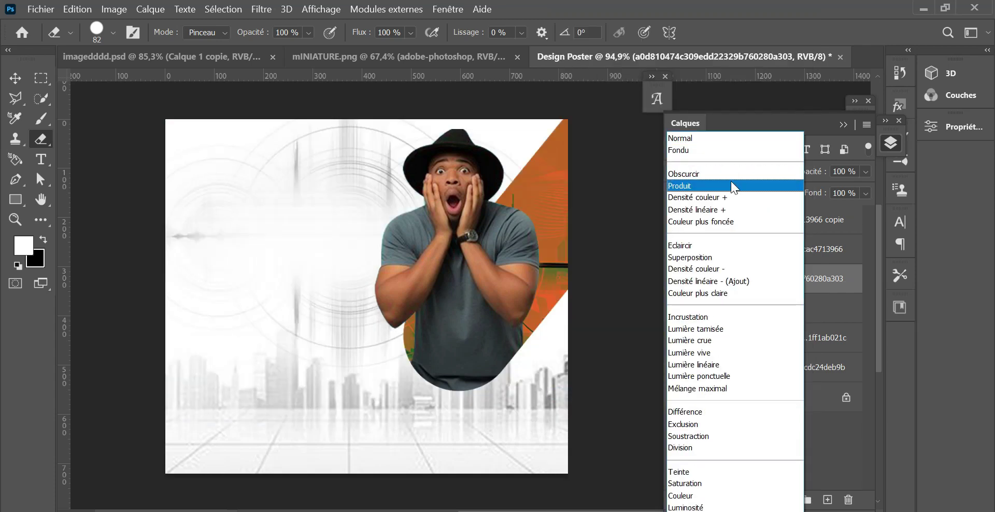
left_click(730, 184)
- Free-transform the clipped skyline image, scaling and repositioning it so the buildings show inside the orange shape beside the man
left_click(76, 10)
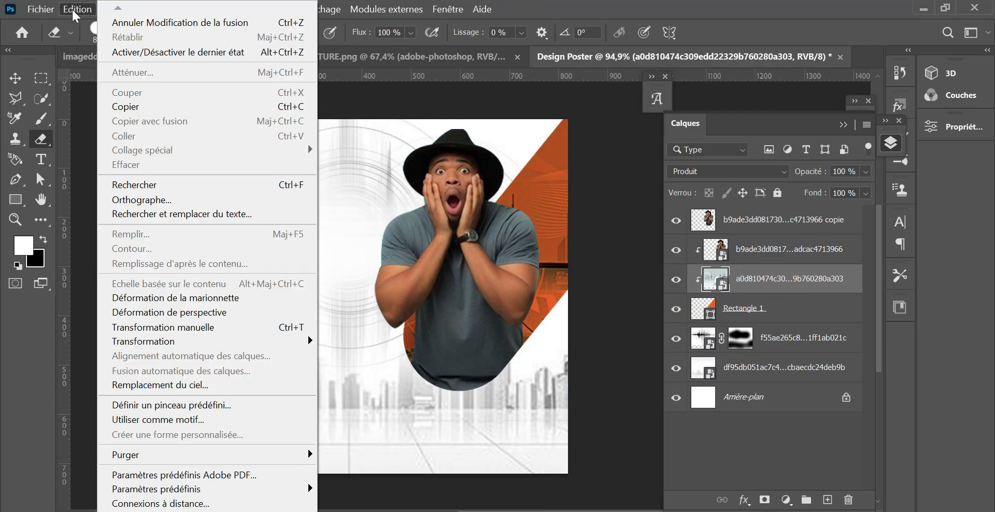
left_click(290, 327)
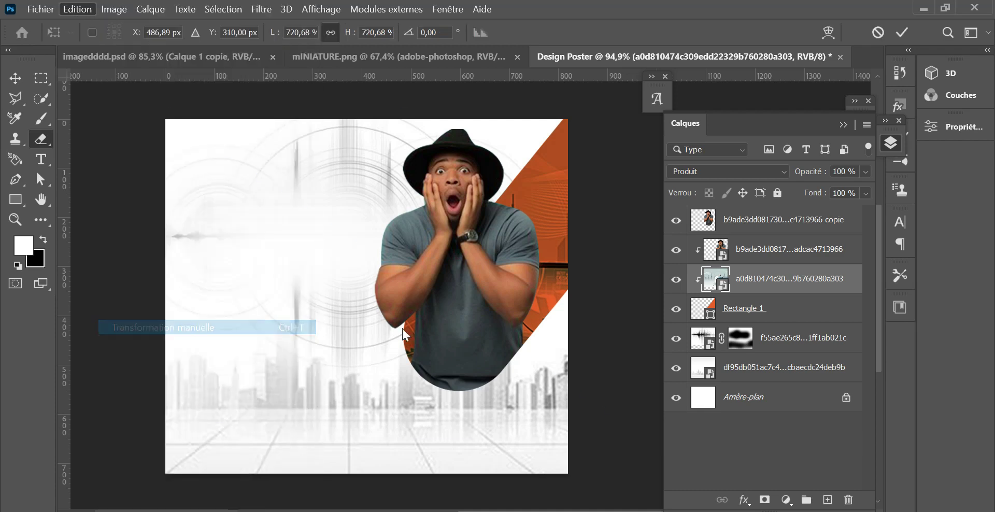
left_click_drag(558, 274, 564, 222)
left_click_drag(165, 214, 213, 232)
left_click_drag(558, 204, 534, 214)
left_click(903, 32)
key("e")
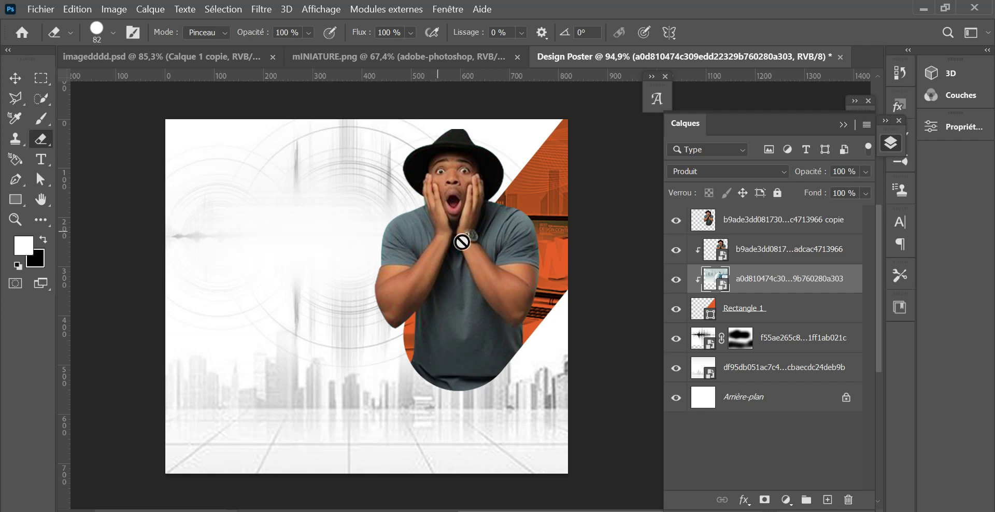
- Add an inner shadow to the orange rectangle, setting its size to 21 px and adjusting its opacity, spread and distance
left_click(794, 314)
key("v")
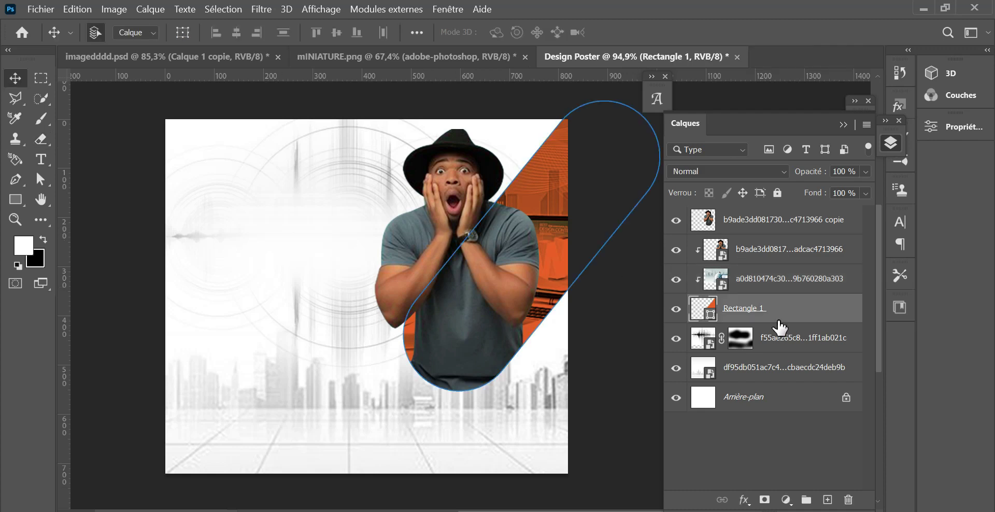
left_click(744, 499)
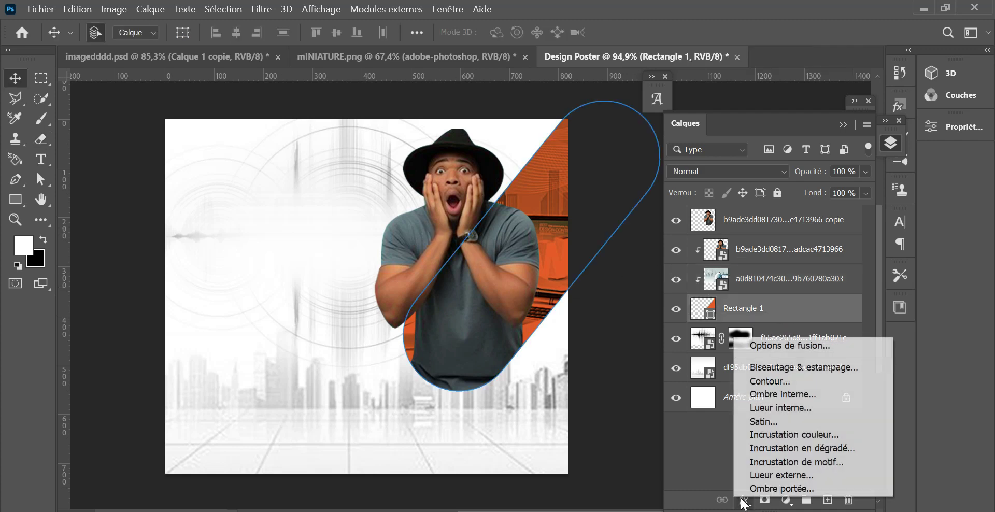
left_click(767, 401)
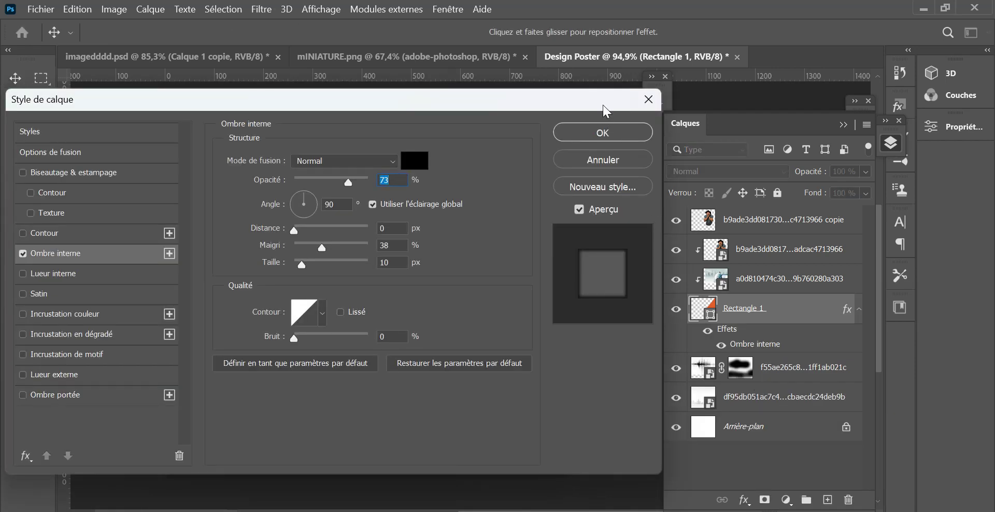
left_click_drag(602, 104, 922, 254)
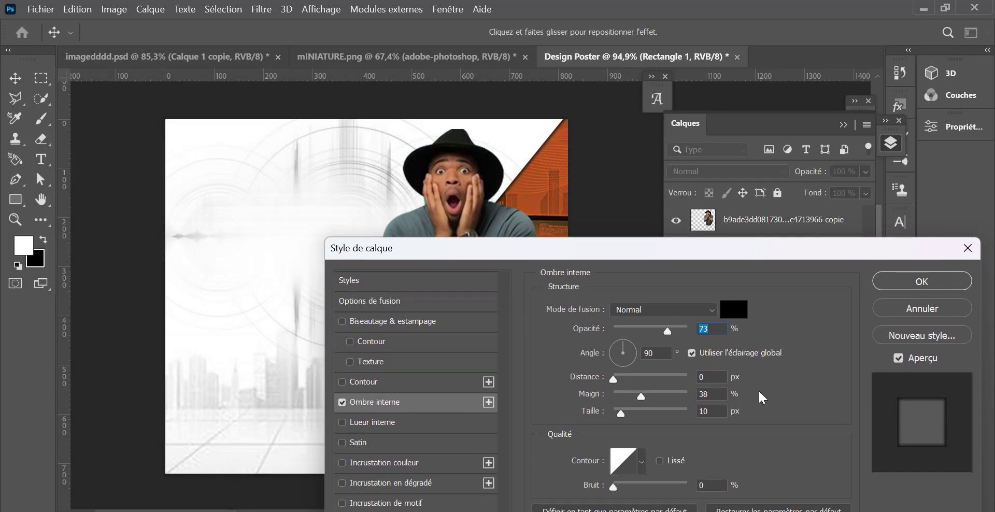
left_click_drag(621, 412, 624, 412)
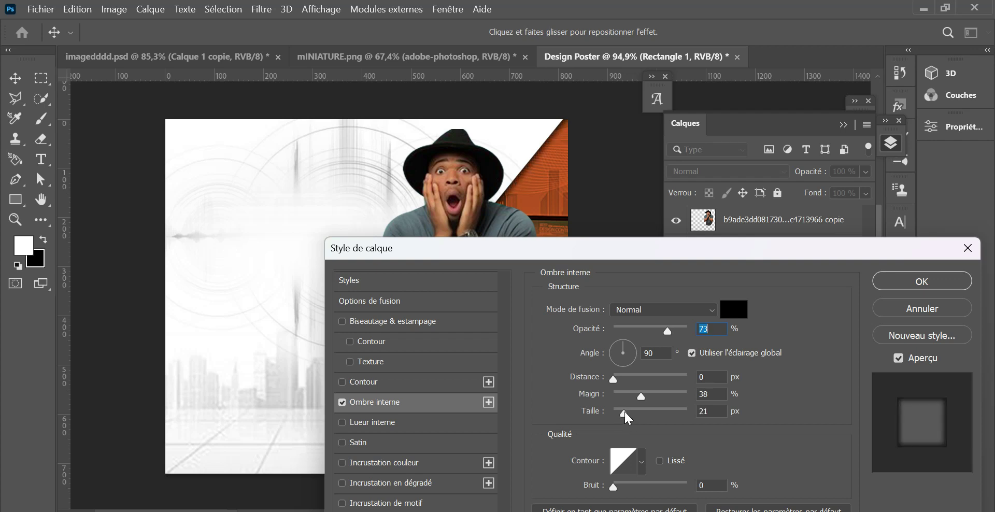
left_click(667, 331)
left_click_drag(647, 396, 647, 397)
left_click(614, 380)
left_click_drag(710, 248, 424, 301)
left_click(639, 336)
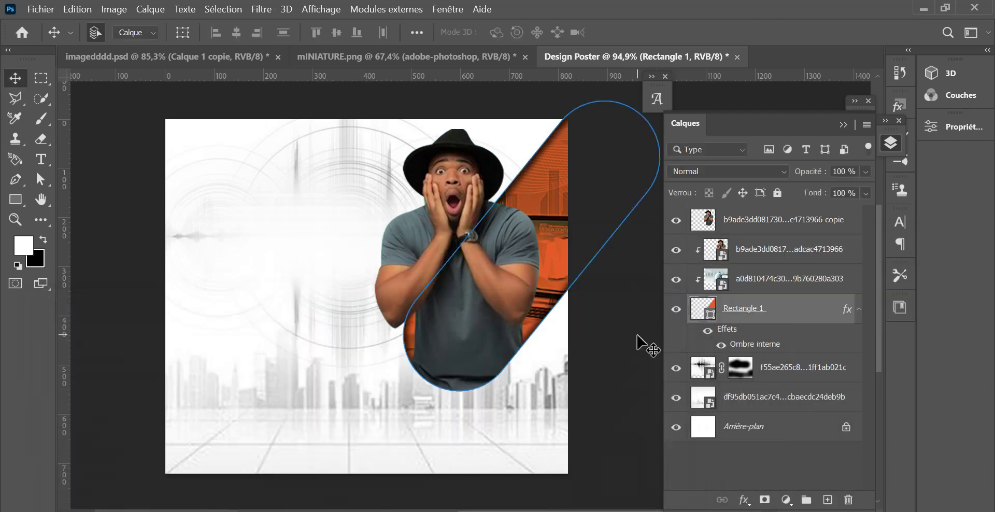
- Draw a narrow vertical rounded rectangle of 37 × 190 px above the man's copy layer
left_click(748, 227)
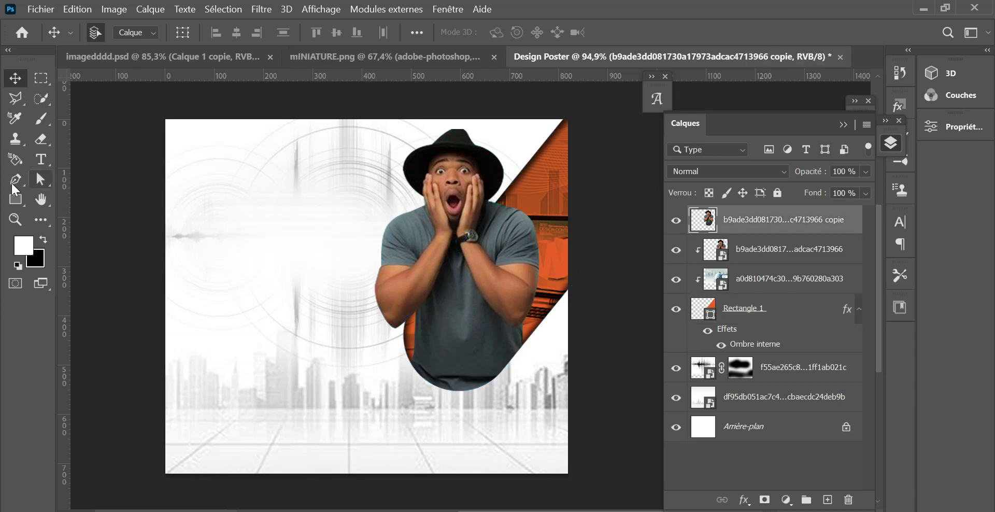
left_click(24, 199)
left_click_drag(279, 167, 295, 260)
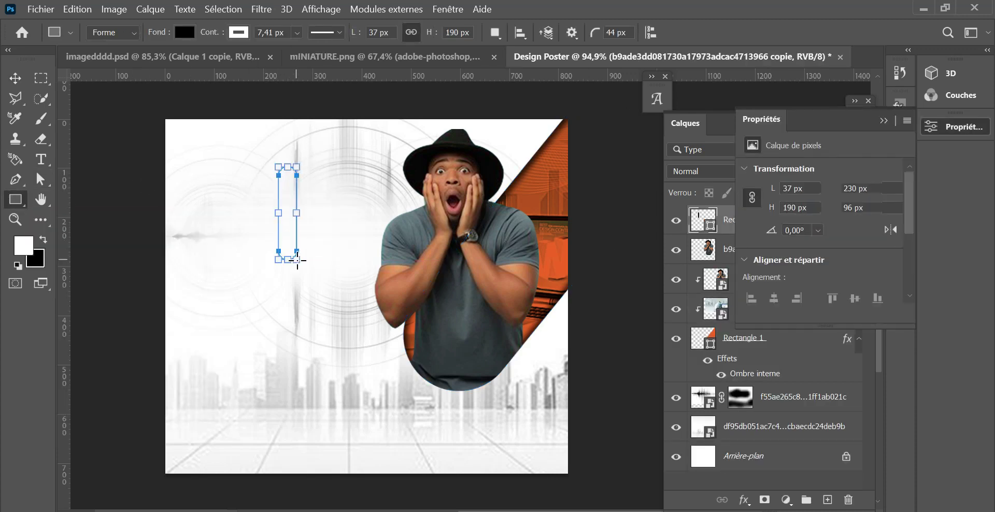
left_click(34, 247)
left_click_drag(515, 200, 674, 223)
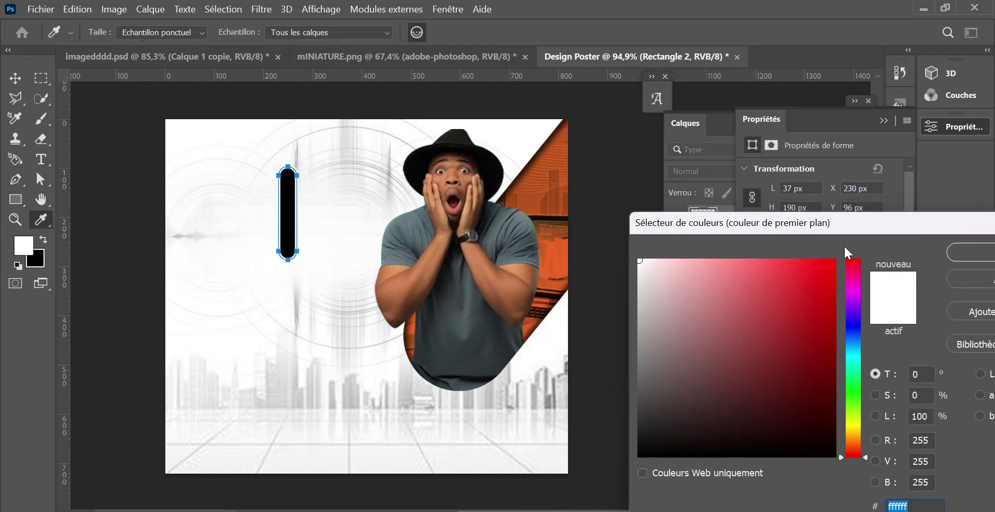
left_click(956, 255)
- Fill the narrow rounded rectangle with white and remove its stroke
left_click(189, 33)
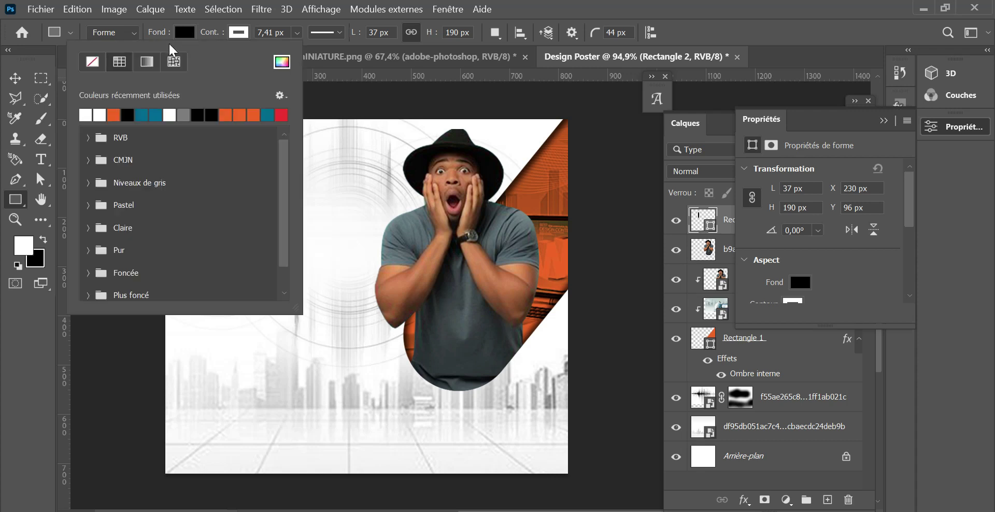
left_click(240, 33)
left_click(241, 33)
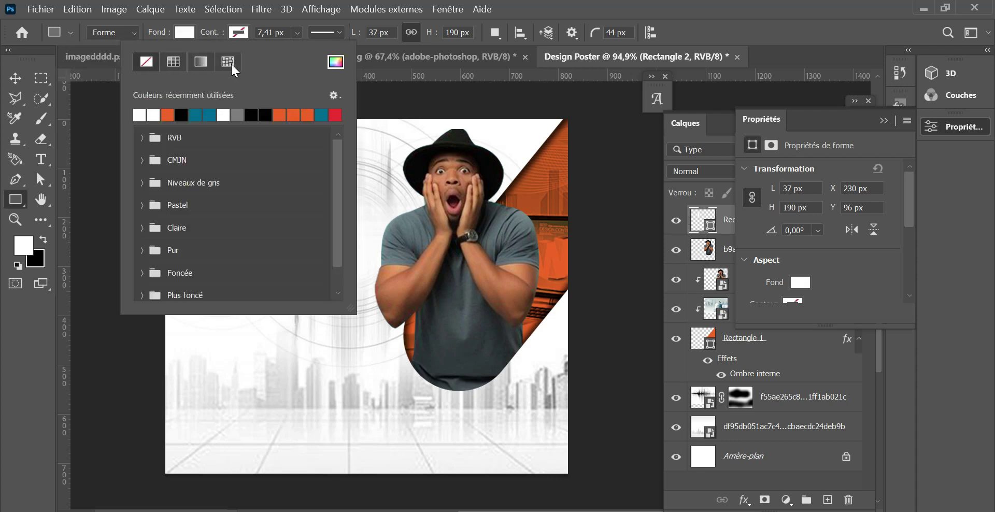
left_click(238, 32)
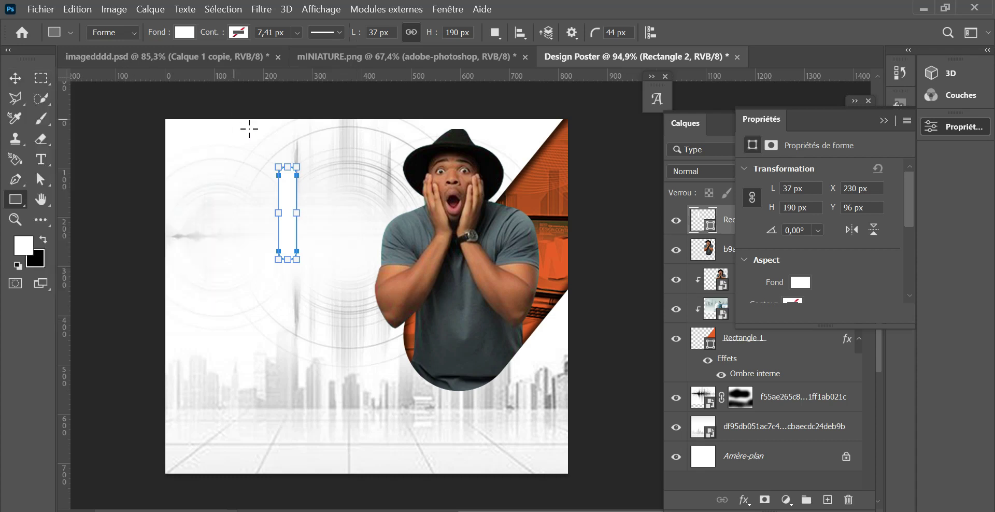
- Rotate the white rectangle clockwise by about 36° and set its corner radii to 25.45 px
left_click_drag(305, 157, 301, 223)
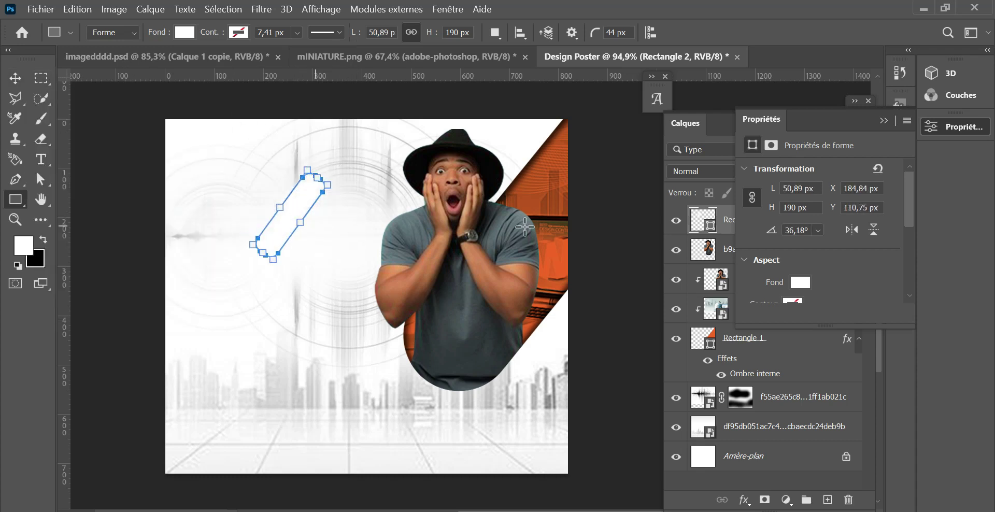
scroll(795, 237, "down", 5)
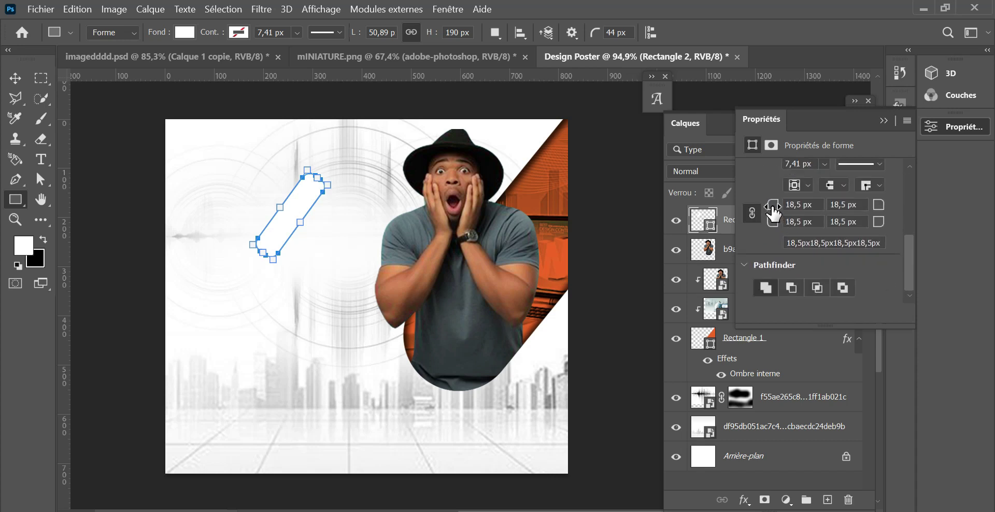
left_click_drag(819, 220, 822, 220)
- Move the white bar onto the orange shape and transform it to run diagonally past the canvas's right edge
left_click(16, 78)
left_click_drag(304, 222, 547, 174)
left_click(77, 9)
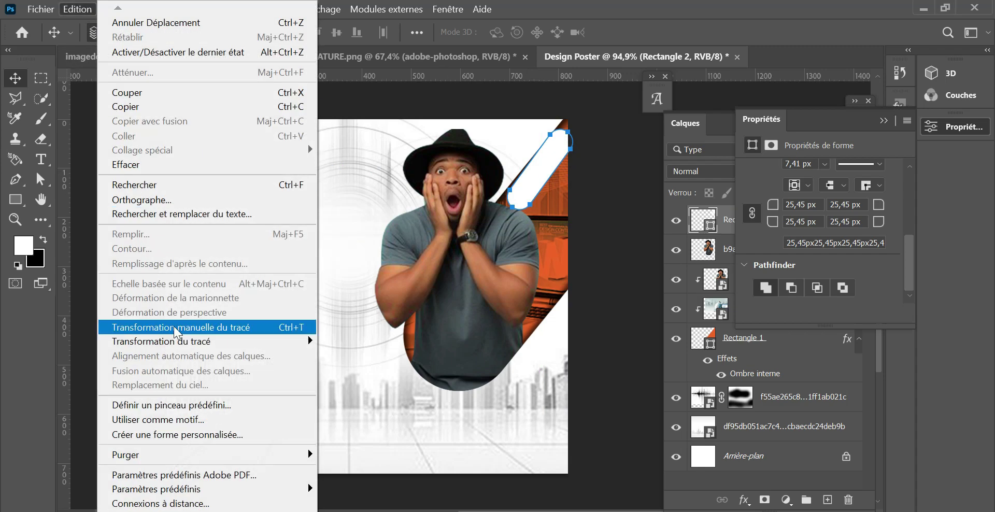
left_click(160, 327)
left_click_drag(596, 122, 593, 130)
left_click_drag(539, 188, 571, 207)
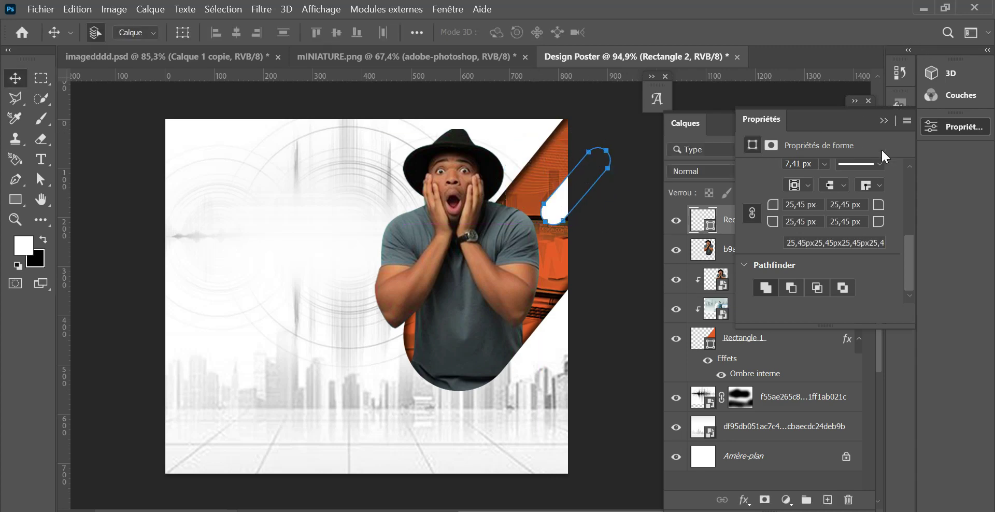
- Add an inner shadow to the white bar with 73% opacity, 4 px distance, 25% spread and 6 px size
left_click(883, 120)
double_click(817, 224)
left_click_drag(259, 145, 876, 171)
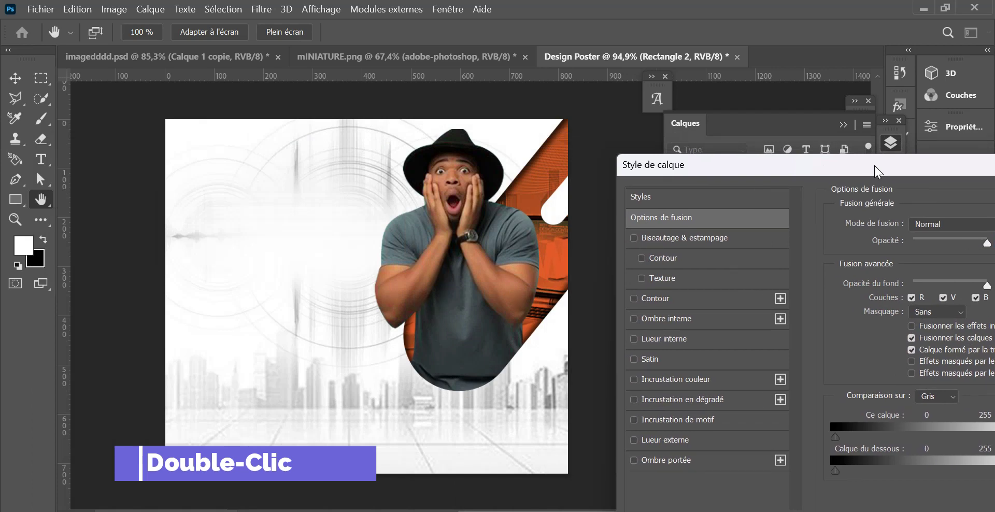
left_click(674, 318)
left_click_drag(826, 166, 459, 244)
left_click_drag(563, 393, 542, 410)
left_click_drag(539, 375, 540, 375)
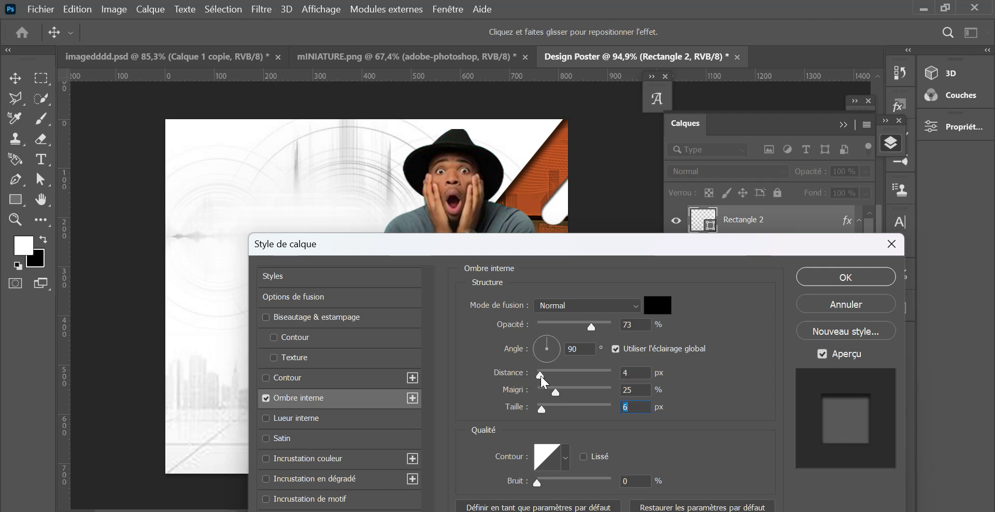
left_click_drag(696, 251, 494, 344)
left_click(643, 371)
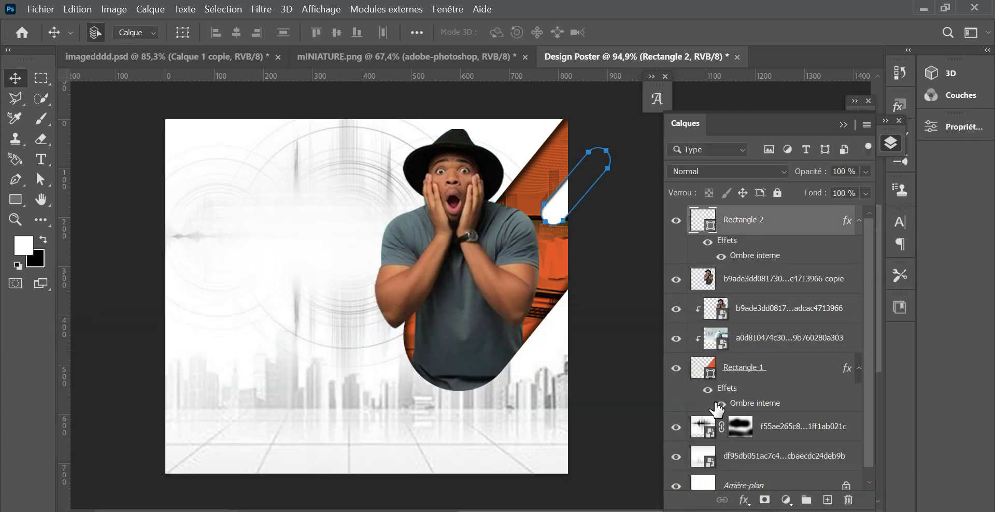
- Draw a long vertical rounded rectangle of 62 × 526 px and fill it with the recently used orange
left_click(15, 199)
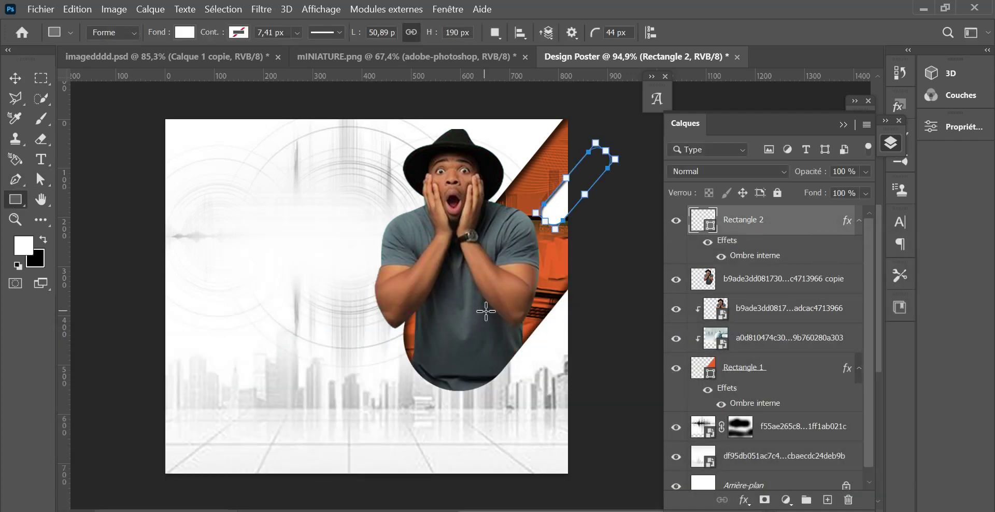
left_click_drag(282, 150, 311, 403)
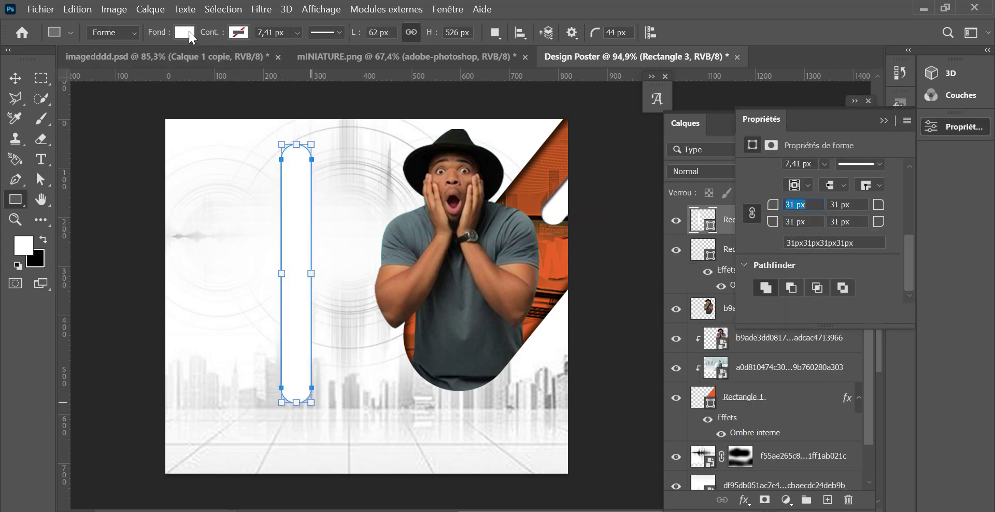
left_click(189, 31)
left_click(115, 117)
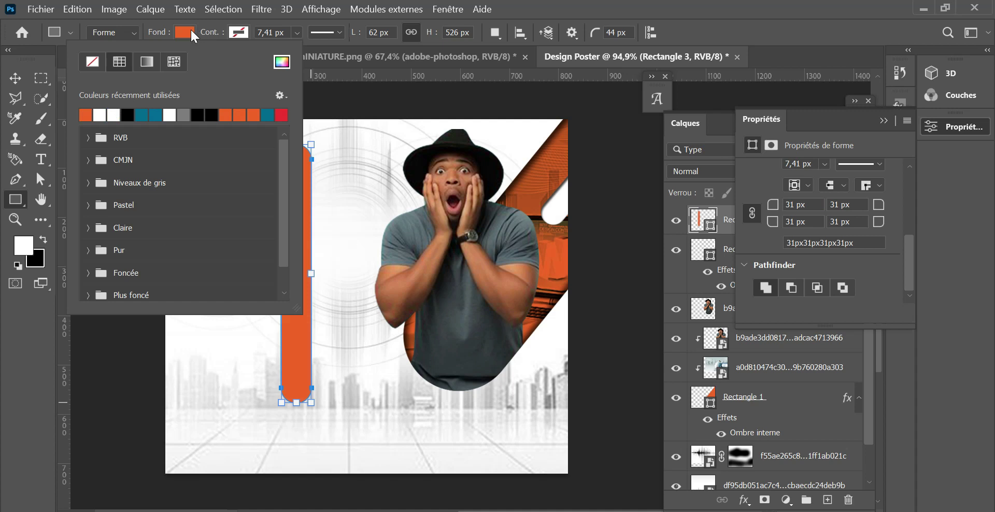
left_click(191, 31)
- Tilt the orange bar diagonally and move it to the poster's lower-right area, overlapping the lower end of the orange shape
left_click_drag(360, 141, 409, 147)
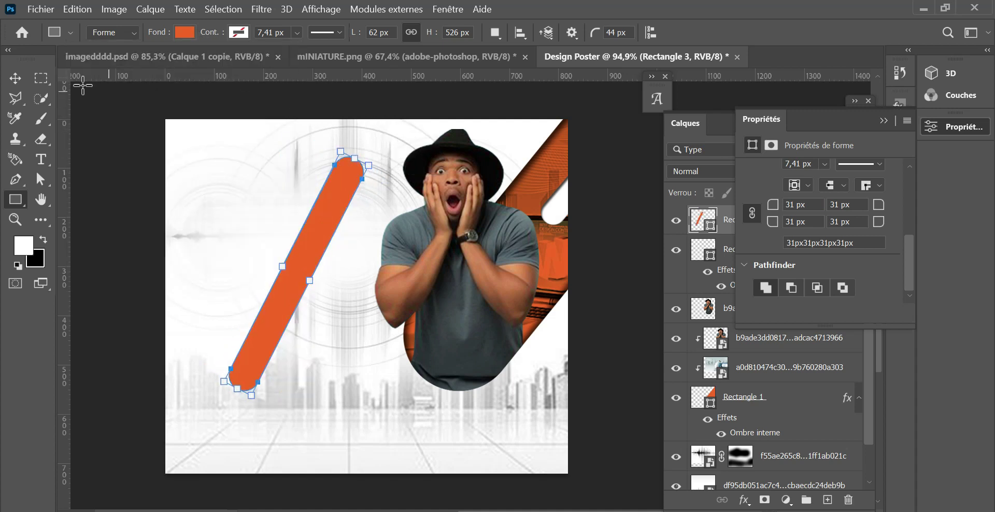
key("v")
left_click_drag(355, 244, 510, 358)
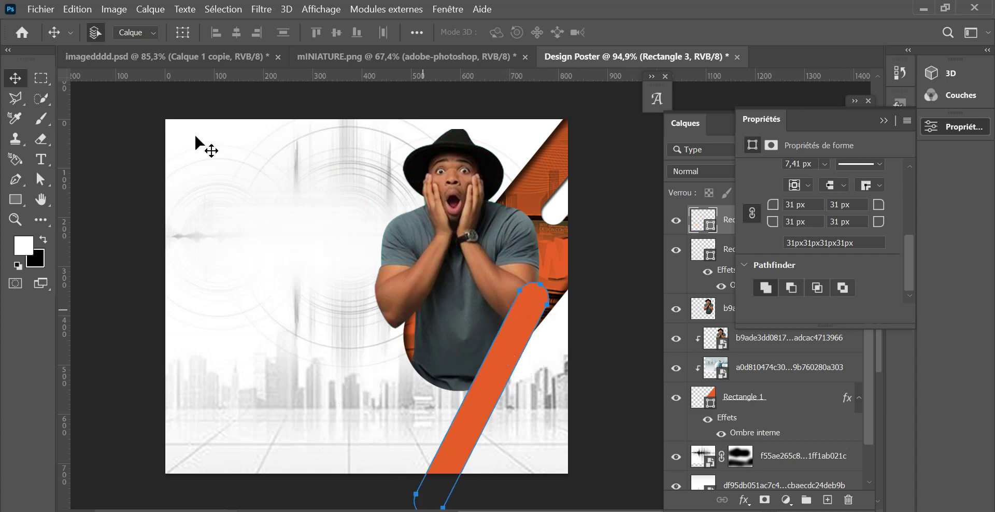
- Rotate the orange bar a further 12.87° clockwise and place it diagonally along the large orange shape's lower edge
left_click(78, 9)
left_click(166, 322)
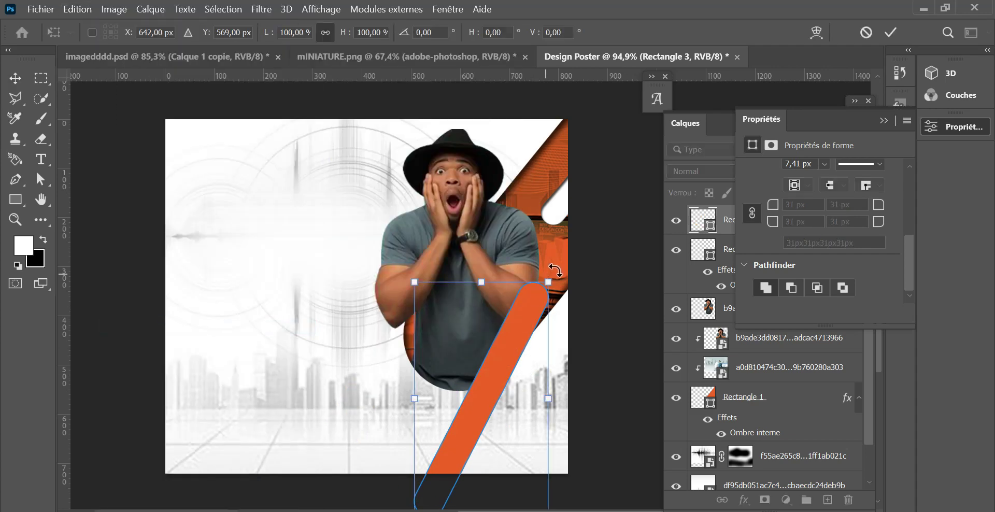
left_click_drag(564, 273, 573, 295)
mouse_move(542, 333)
left_mouse_down()
mouse_move(543, 359)
mouse_move(545, 347)
left_mouse_up()
left_click_drag(592, 313, 588, 311)
left_click_drag(533, 366, 528, 356)
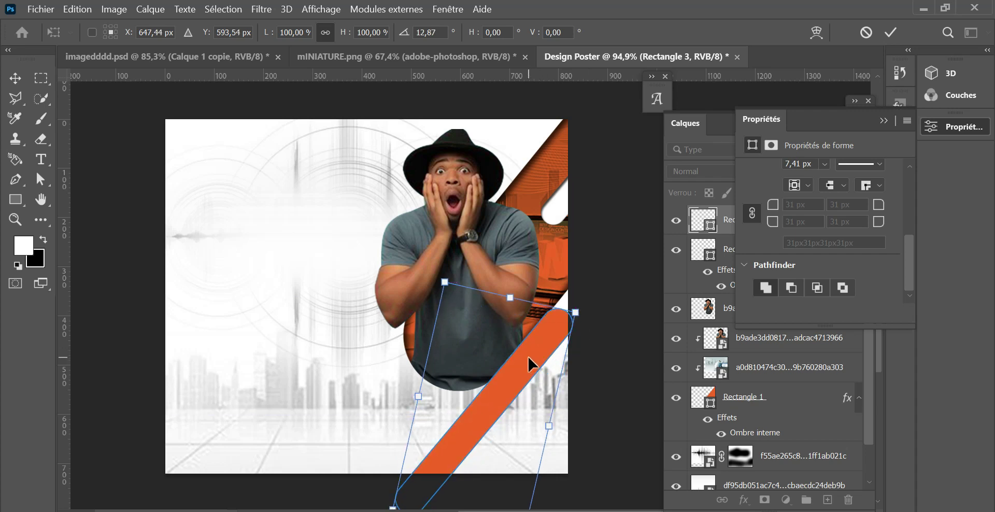
left_click(890, 33)
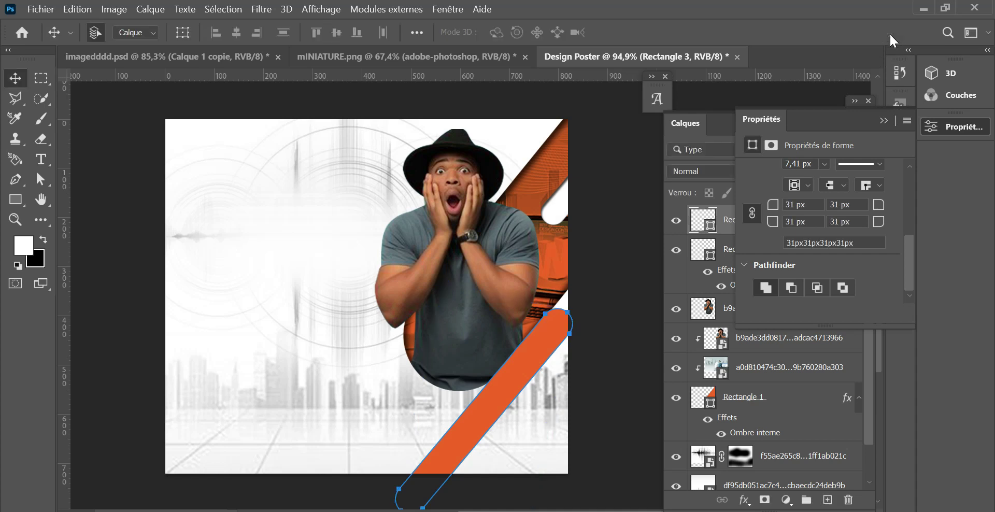
- Duplicate the orange bar and move the copy to the poster's upper-right corner, beside the large orange shape
left_click(883, 122)
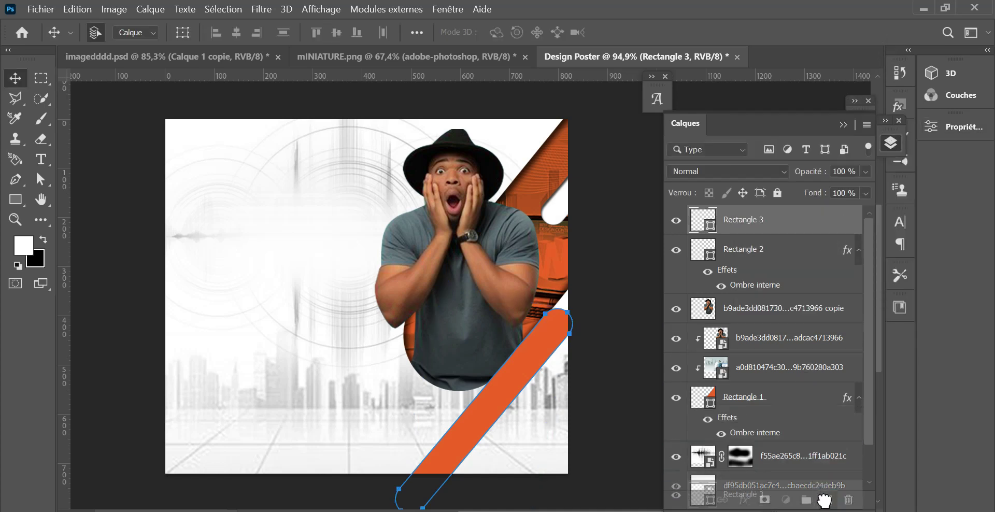
key("ctrl+j")
left_click_drag(493, 402, 538, 96)
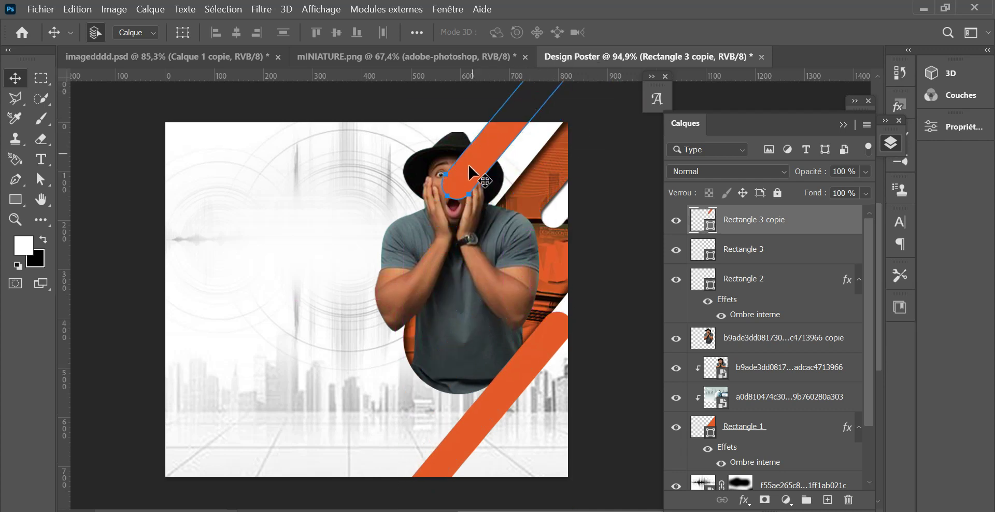
left_click_drag(466, 165, 530, 136)
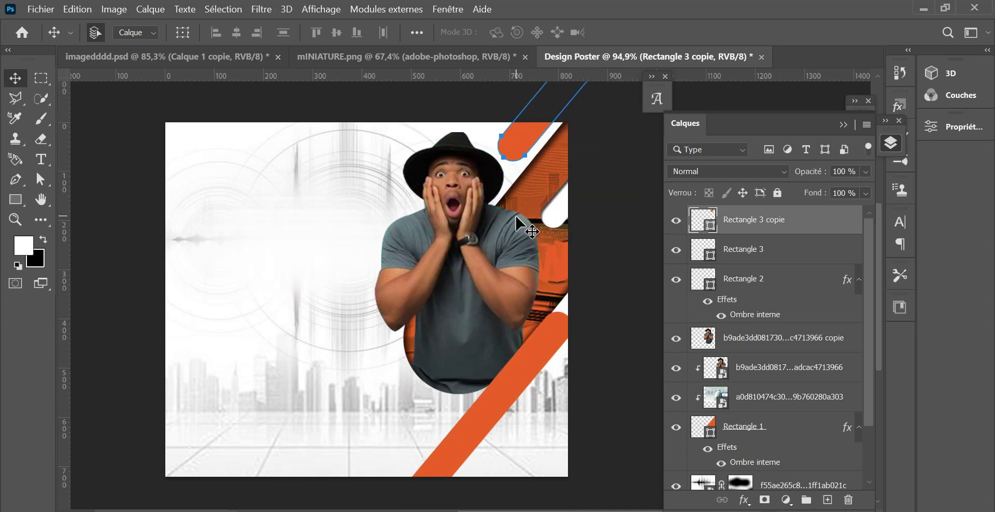
- Scale the copied orange bar proportionally to 55% and reposition it running off the poster's top edge
left_click(78, 10)
left_click(197, 329)
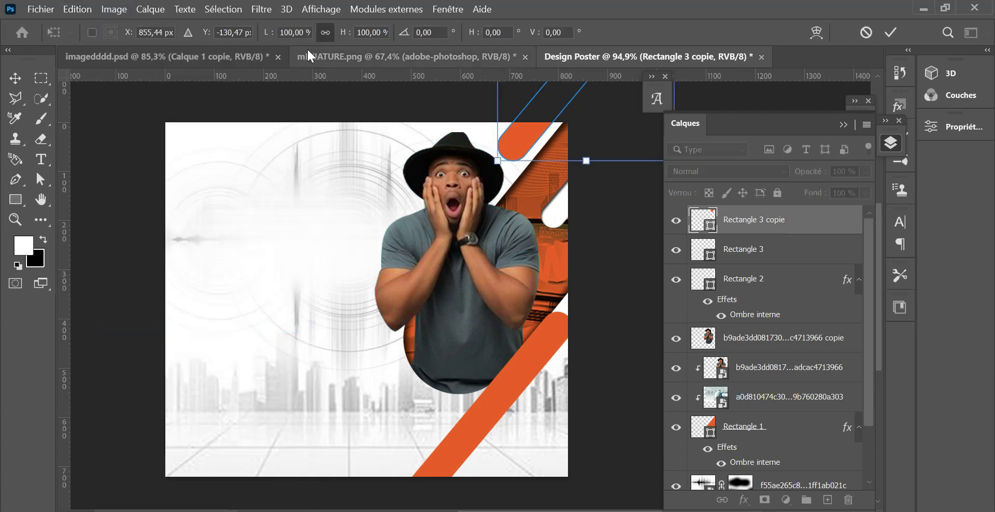
left_click_drag(267, 36, 232, 62)
left_click_drag(554, 102, 524, 150)
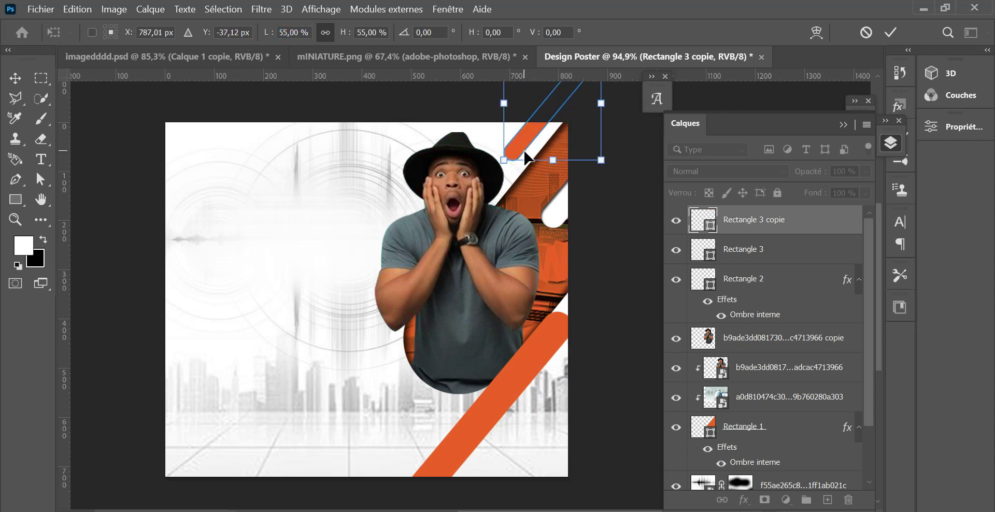
left_click(891, 33)
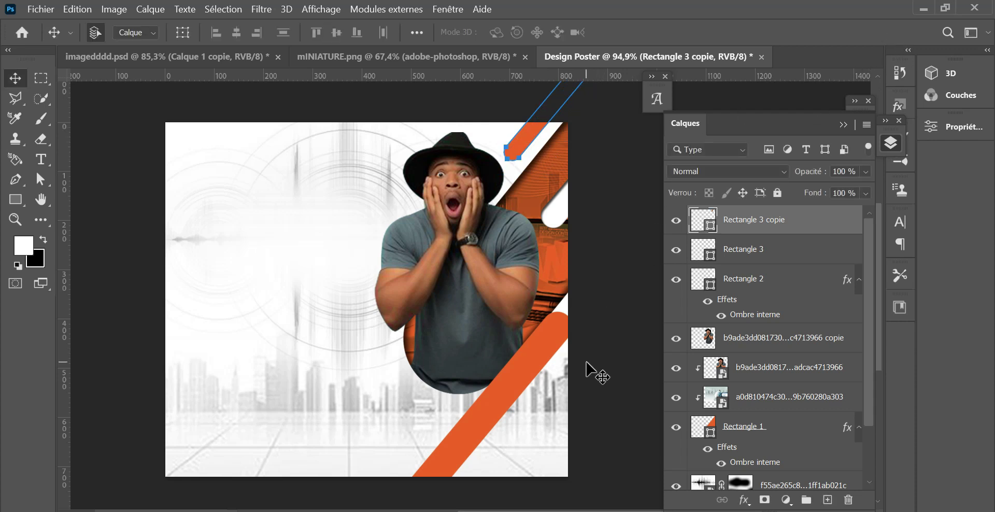
- Shift the large orange bar slightly down-left so its upper rounded end sits inside the canvas
left_click(555, 344, "ctrl")
left_click_drag(541, 358, 537, 355)
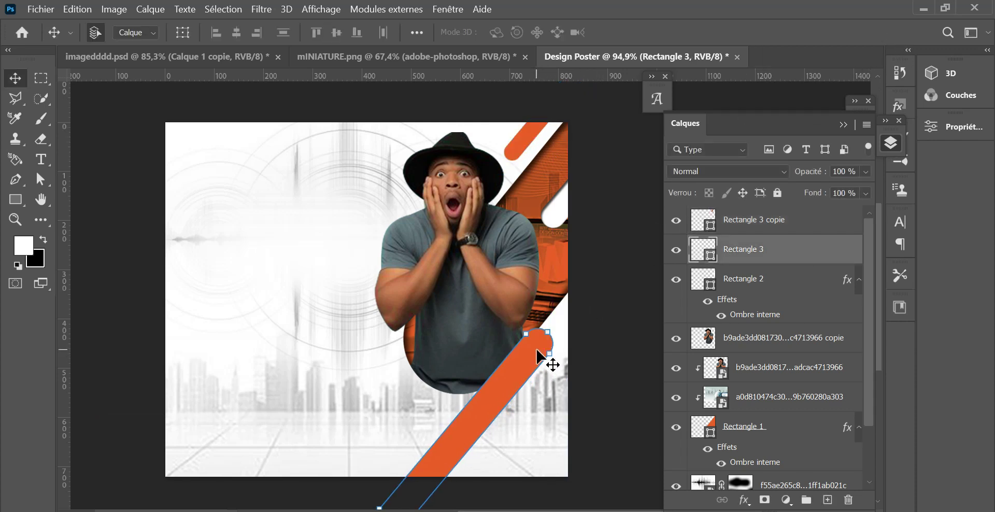
left_click(537, 351, "ctrl")
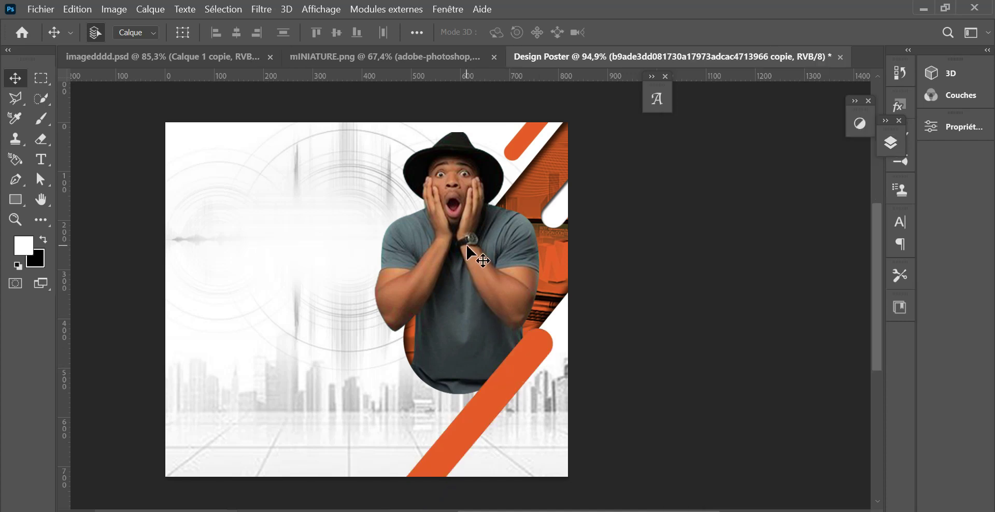
- Add an inner shadow to the small orange bar with 73% opacity, 4 px distance, 25% spread and 6 px size
left_click(535, 143, "ctrl")
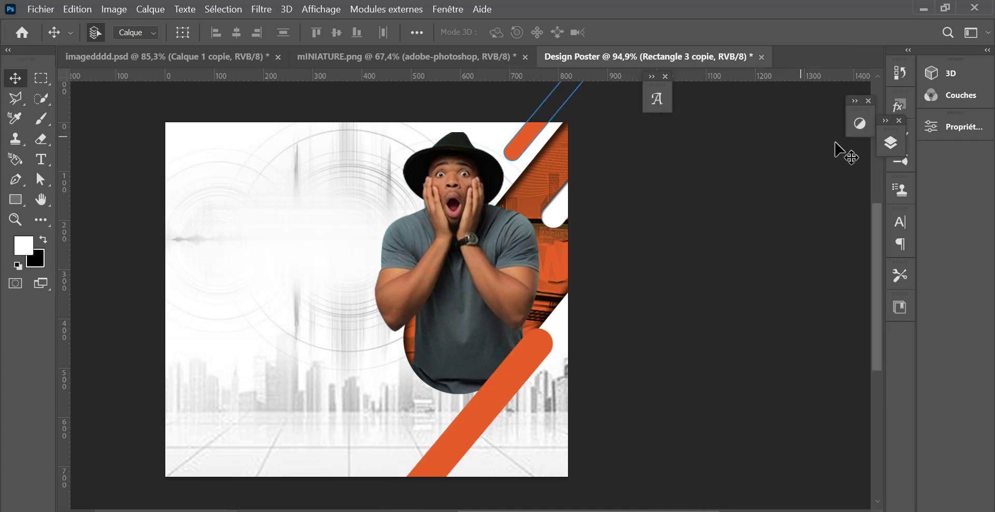
left_click(889, 143)
double_click(817, 222)
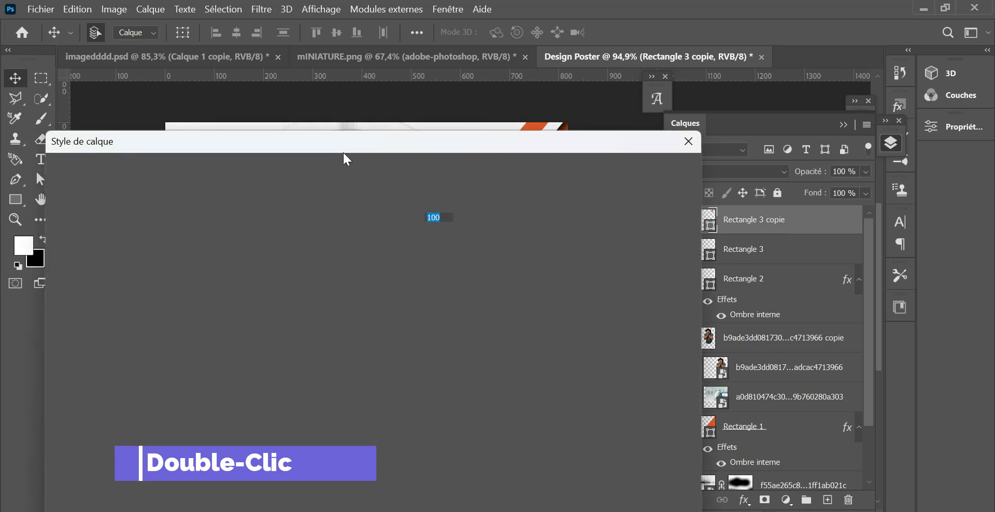
left_click_drag(375, 146, 953, 167)
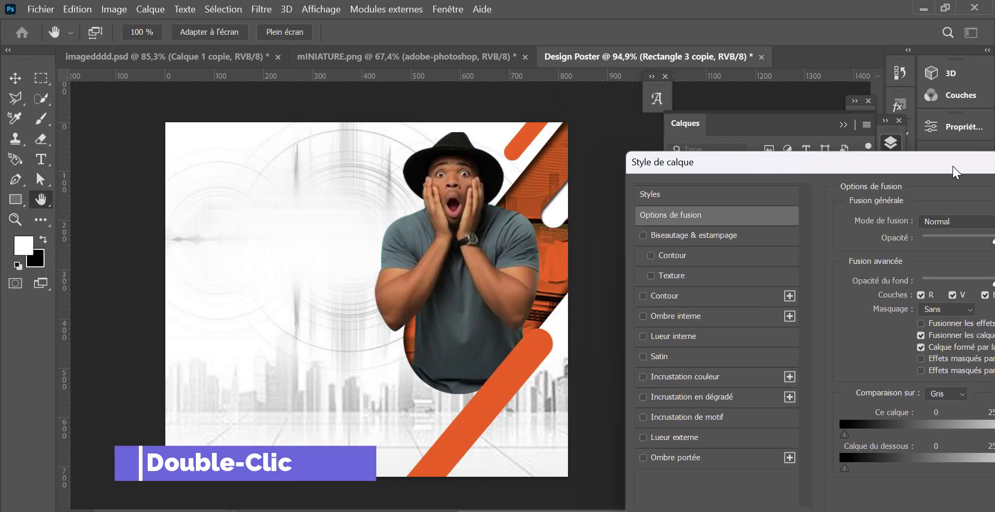
left_click(683, 318)
left_click_drag(773, 163, 315, 283)
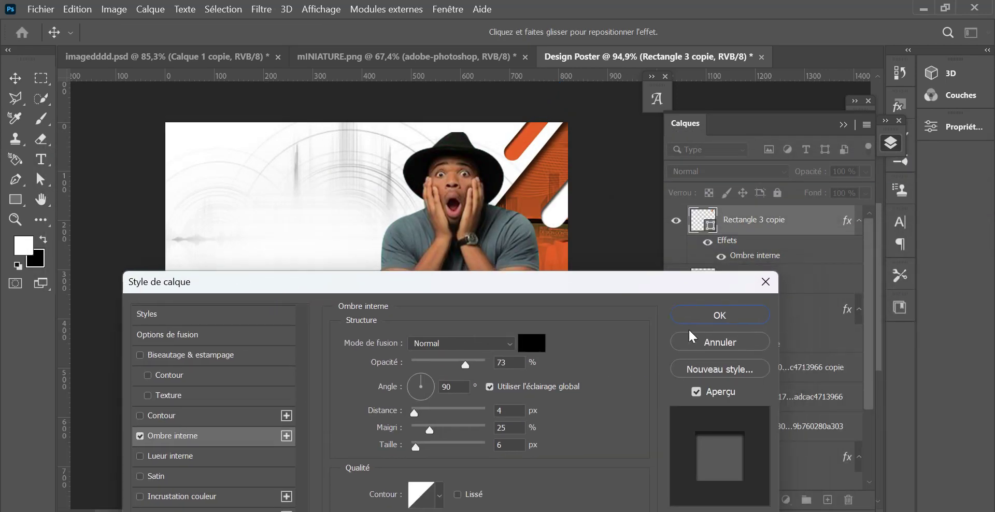
left_click(717, 314)
- Add a drop shadow to the man's clipped layer with 56% opacity, -30° angle, 5 px distance, 13% spread and 13 px size
scroll(518, 259, "up", 3)
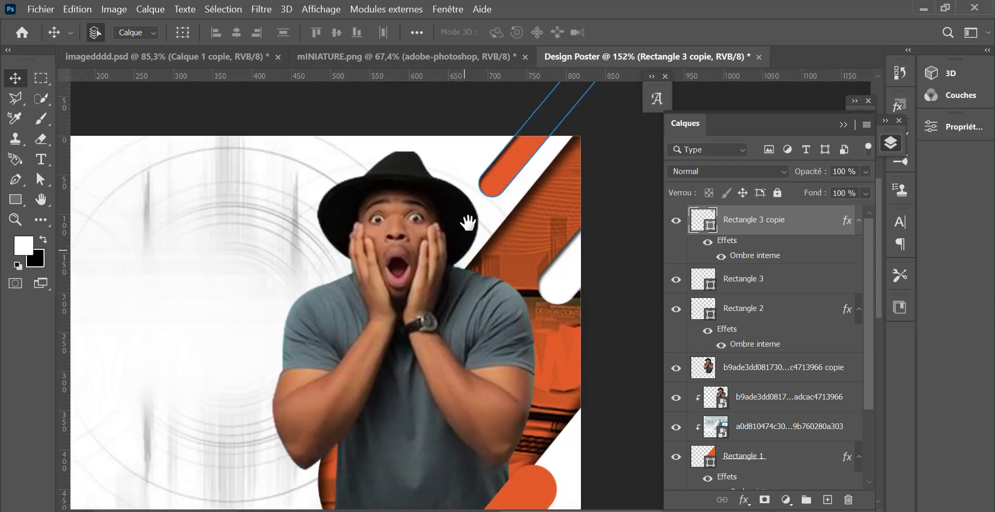
left_click(581, 311)
left_click_drag(532, 437, 523, 329)
scroll(549, 315, "down", 2)
scroll(505, 326, "up", 2)
left_click(485, 303)
left_click_drag(869, 228, 868, 278)
left_click(829, 223)
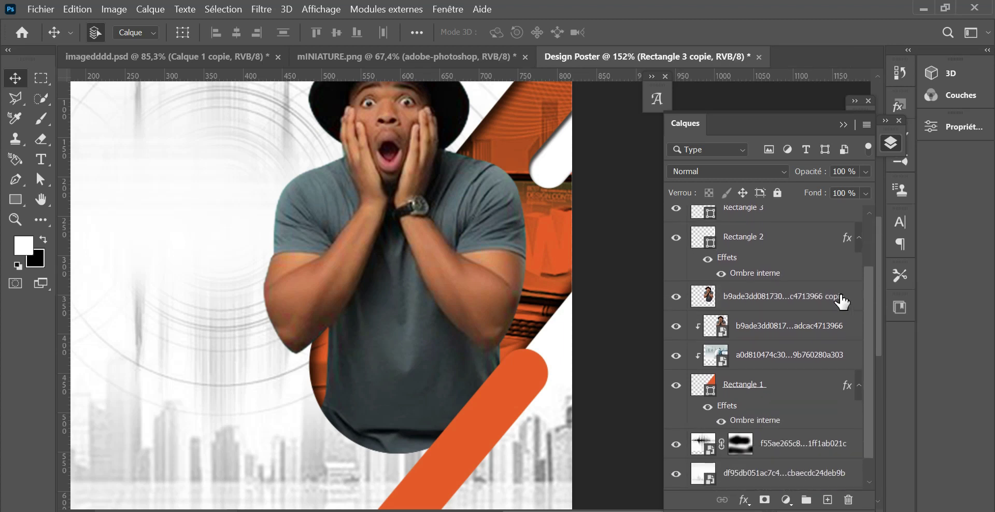
left_click(743, 335)
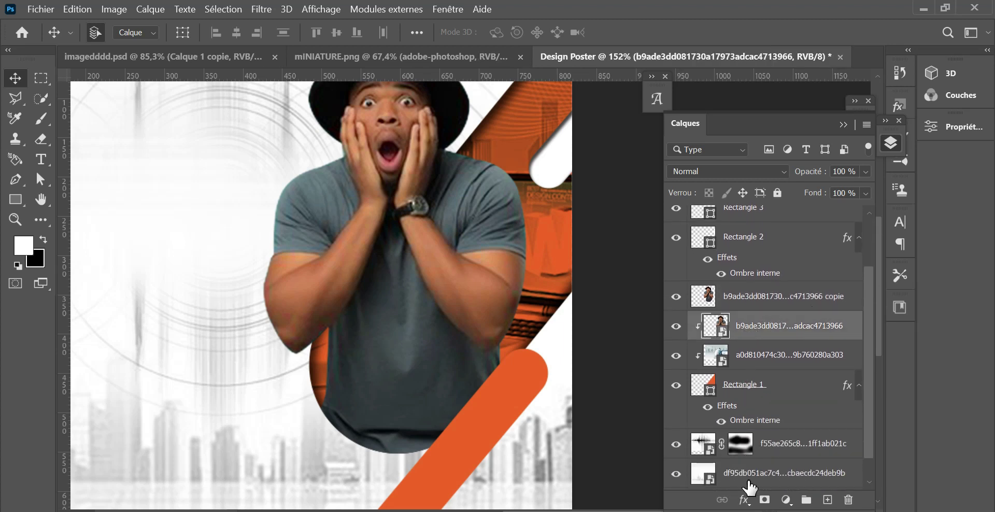
left_click(744, 499)
left_click(788, 494)
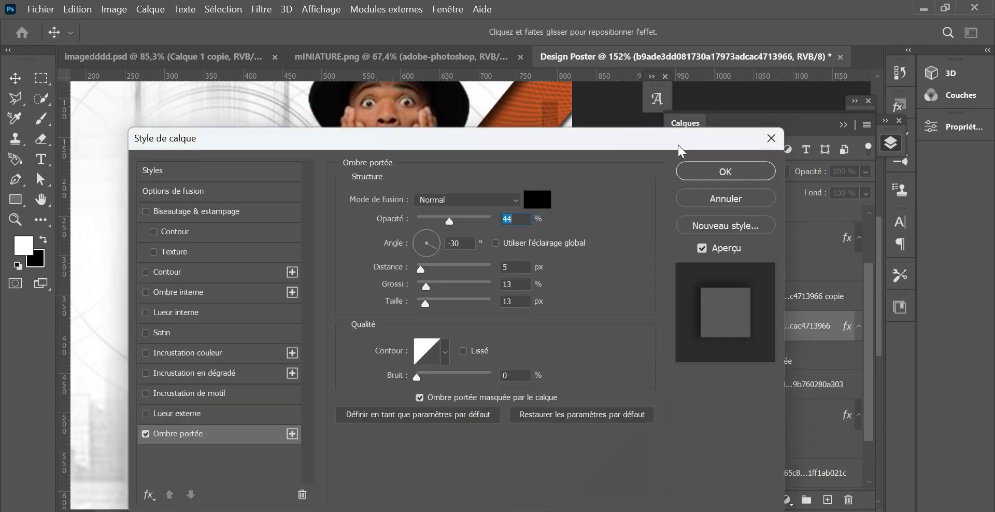
left_click_drag(584, 151, 300, 109)
left_click_drag(71, 179, 79, 180)
left_click_drag(126, 98, 128, 25)
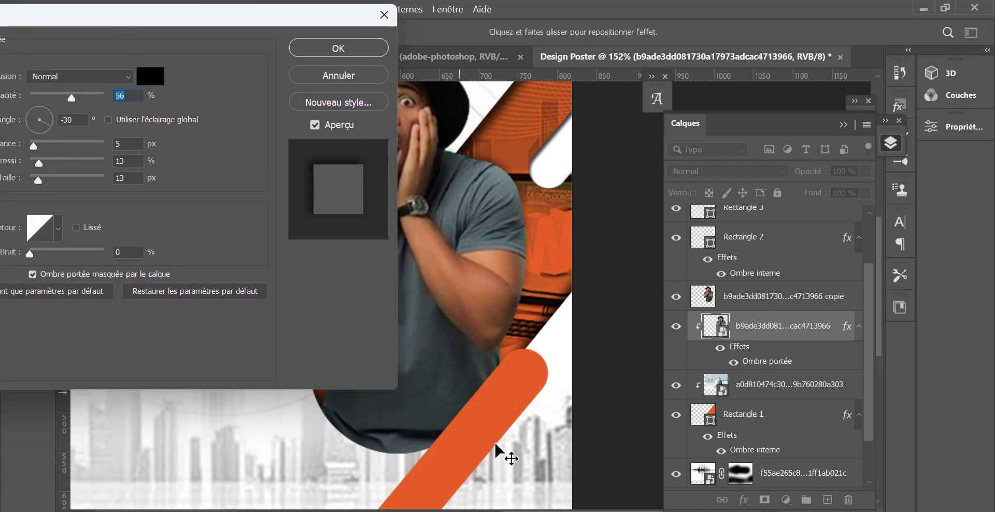
- Increase the opacity and size of the man's drop shadow, reduce its spread, and apply the layer style
left_click_drag(544, 511, 495, 510)
left_click_drag(38, 180, 44, 181)
left_click_drag(72, 96, 99, 95)
left_click_drag(45, 179, 45, 179)
left_click_drag(39, 163, 31, 162)
left_click_drag(122, 19, 113, 192)
left_click(323, 217)
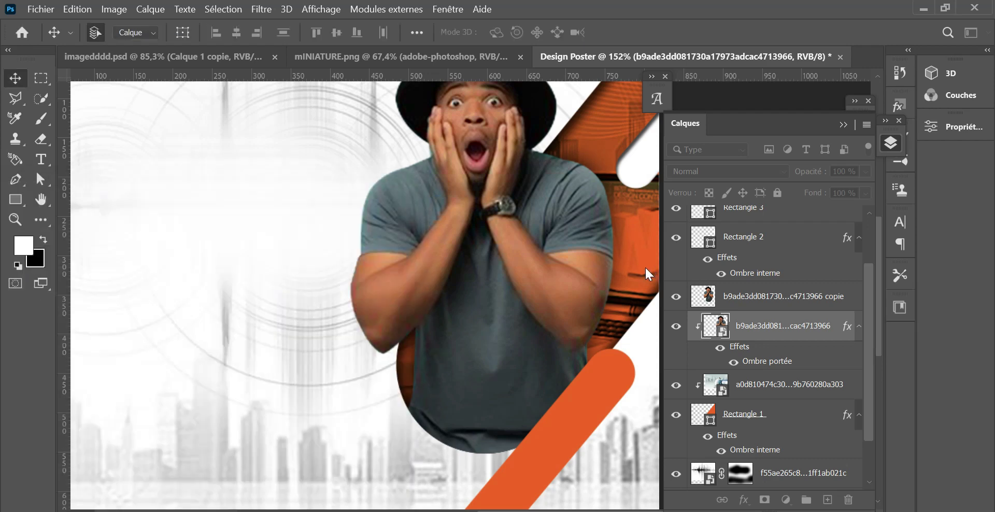
- Examine the man's shadow, the diagonal bars and the overall poster composition
scroll(565, 306, "down", 4)
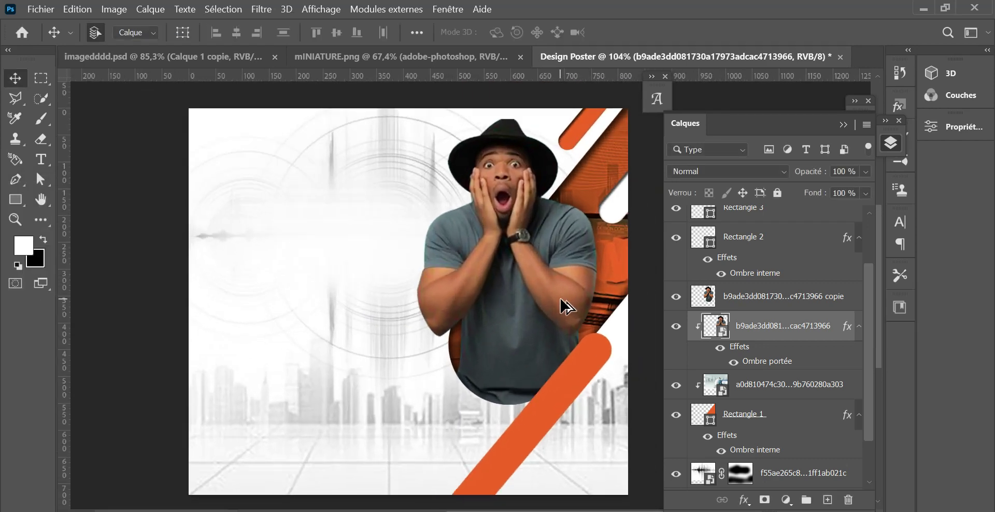
scroll(560, 300, "up", 1)
left_click_drag(556, 393, 516, 353)
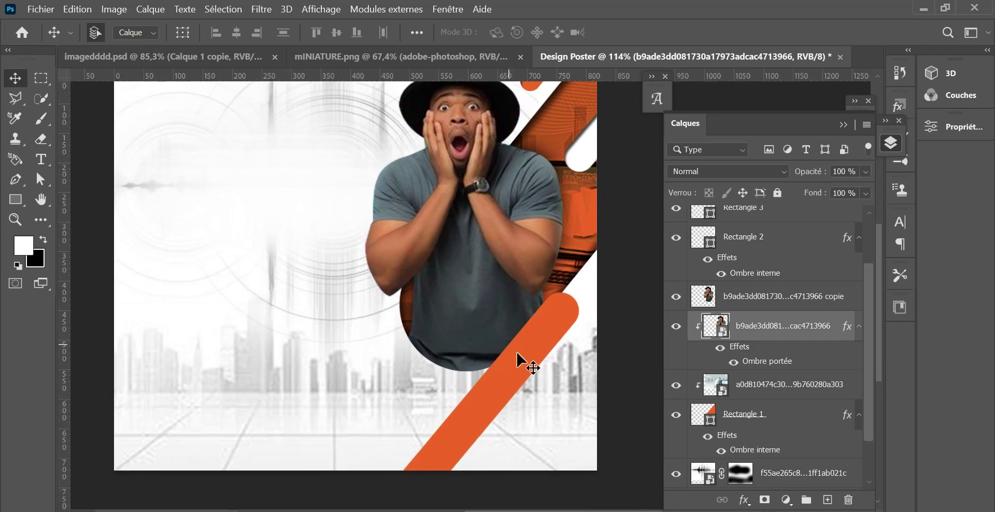
scroll(498, 335, "down", 2)
left_click_drag(465, 251, 485, 273)
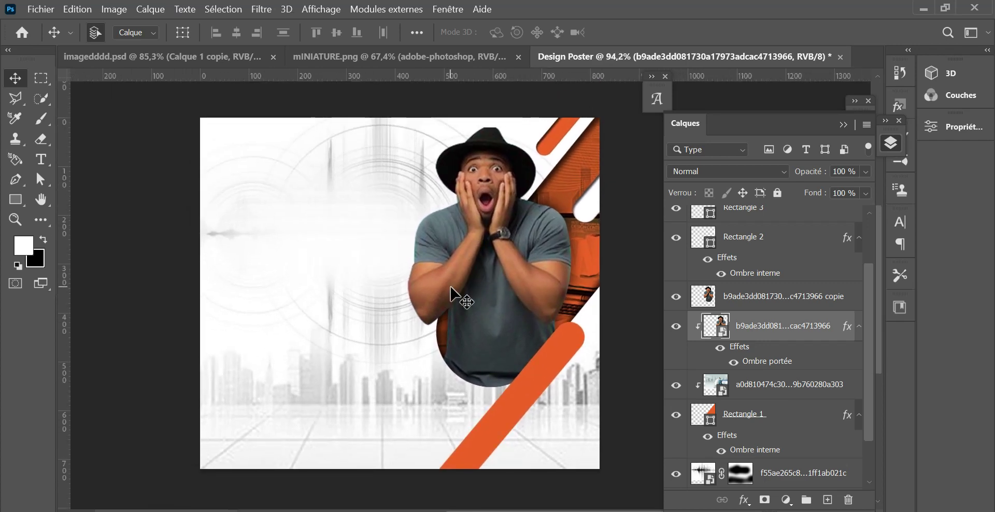
left_click(843, 124)
left_click_drag(577, 510, 540, 511)
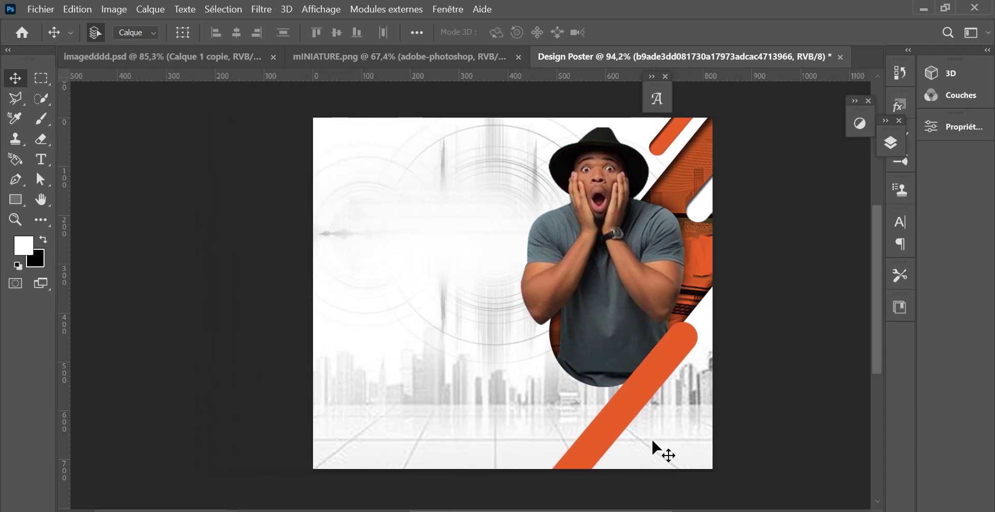
- Place the YALAFA LOGO file as an embedded object above the small orange bar's layer
left_click(887, 139)
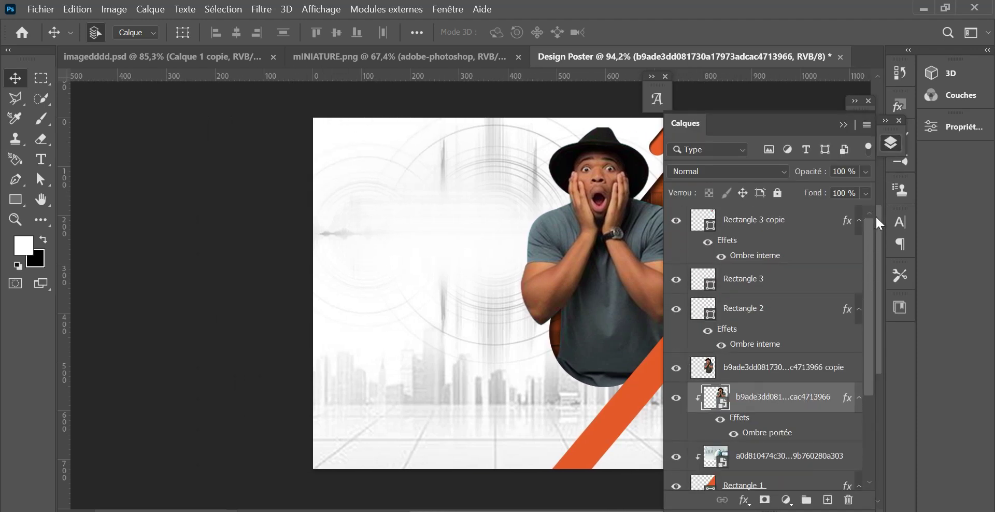
left_click(808, 225)
left_click(40, 8)
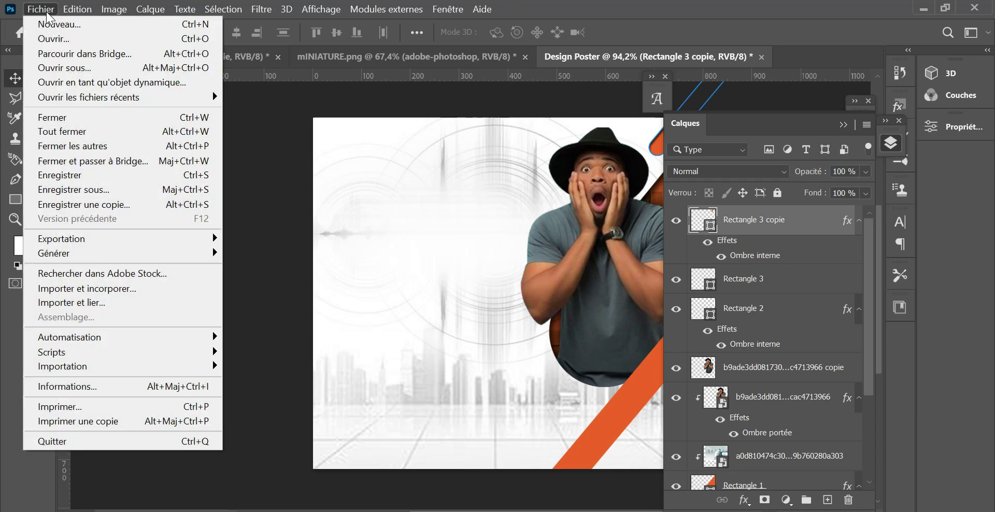
left_click(92, 288)
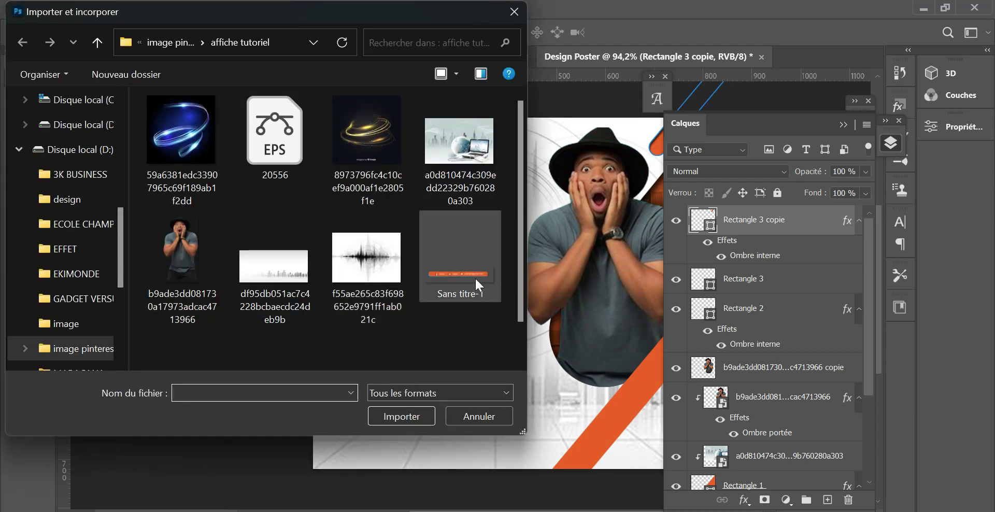
left_click_drag(520, 285, 517, 343)
left_click(199, 341)
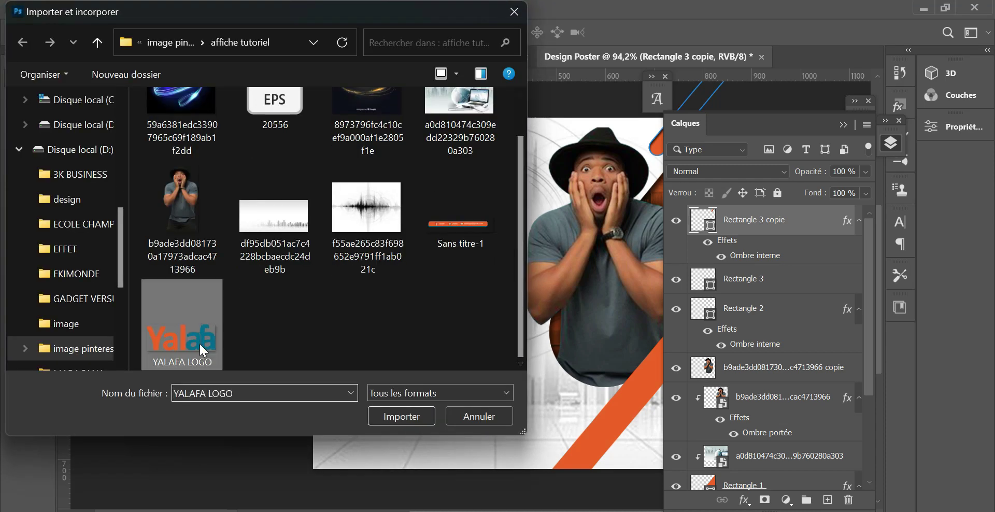
left_click(417, 417)
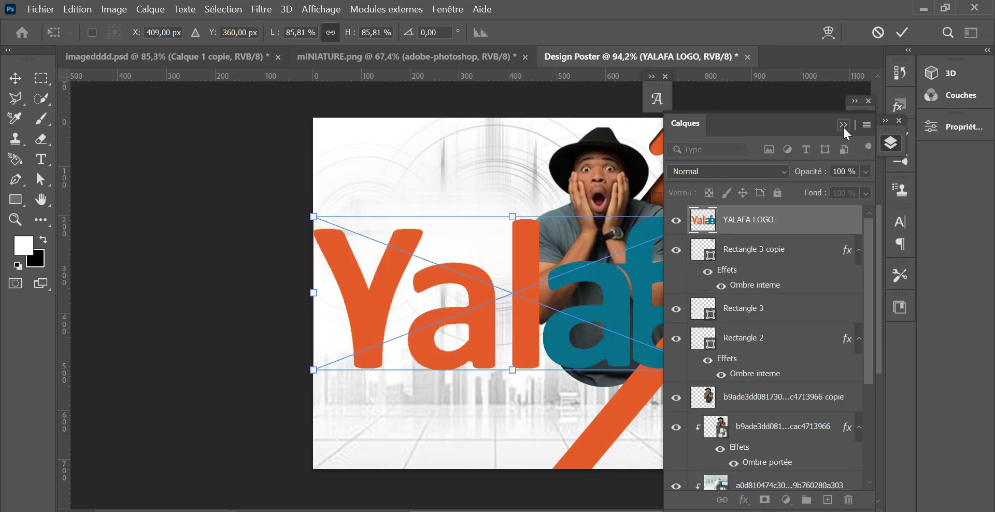
- Scale the Yalafa logo proportionally to 17.81% and position it in the poster's upper-left area
left_click(844, 124)
left_click_drag(277, 41, 222, 65)
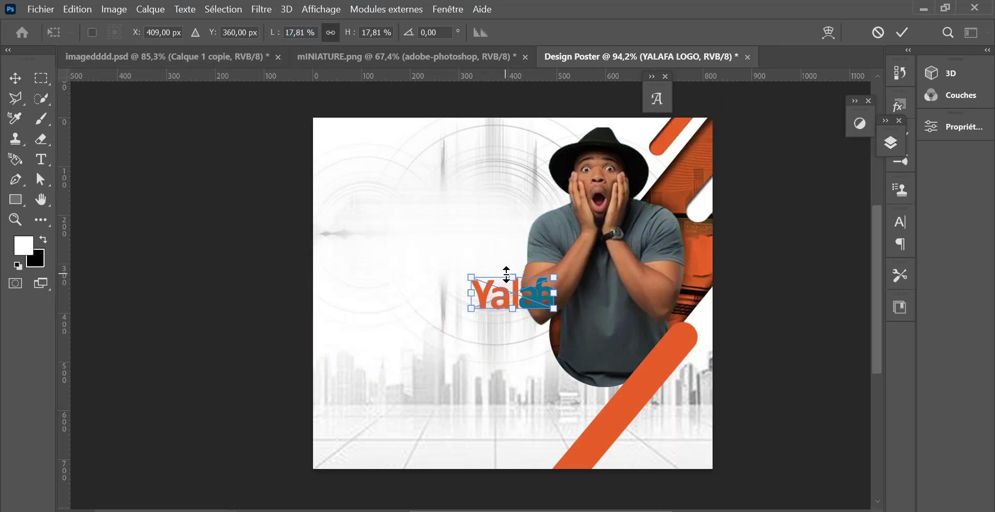
left_click_drag(539, 301, 414, 175)
left_click(904, 32)
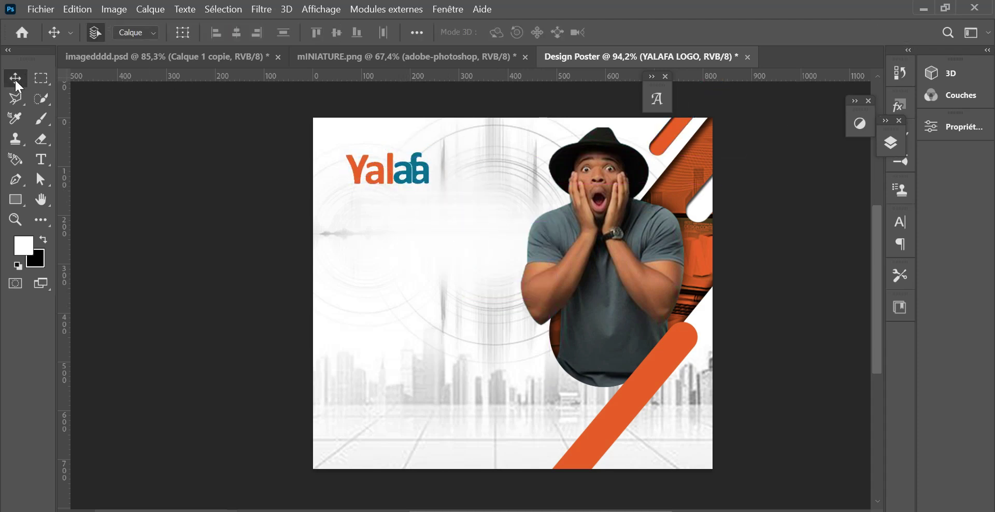
- Move the large orange bar up-right past the canvas's right edge, bringing its lower rounded end inside the poster
left_click_drag(644, 399, 697, 334)
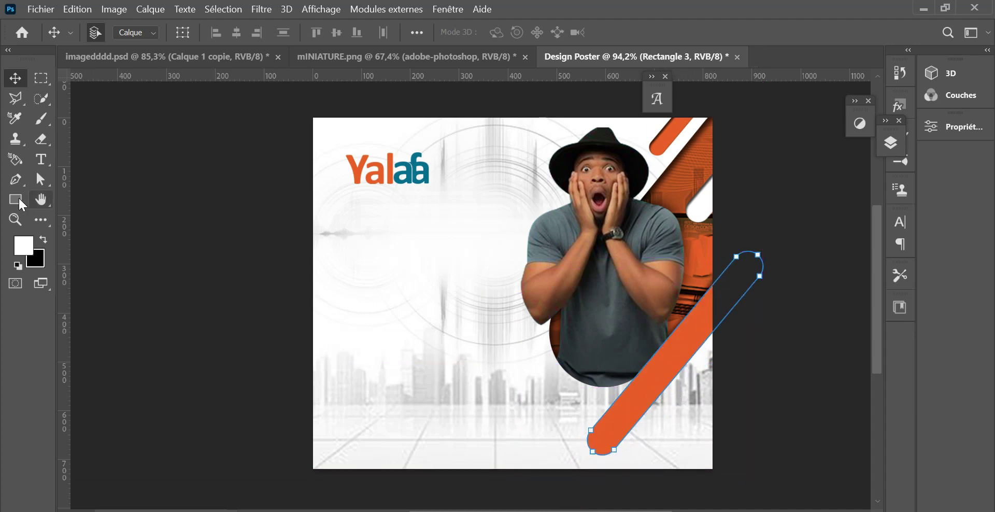
- Change the fill of the large orange diagonal bar to the recently used teal
key("u")
left_click(185, 32)
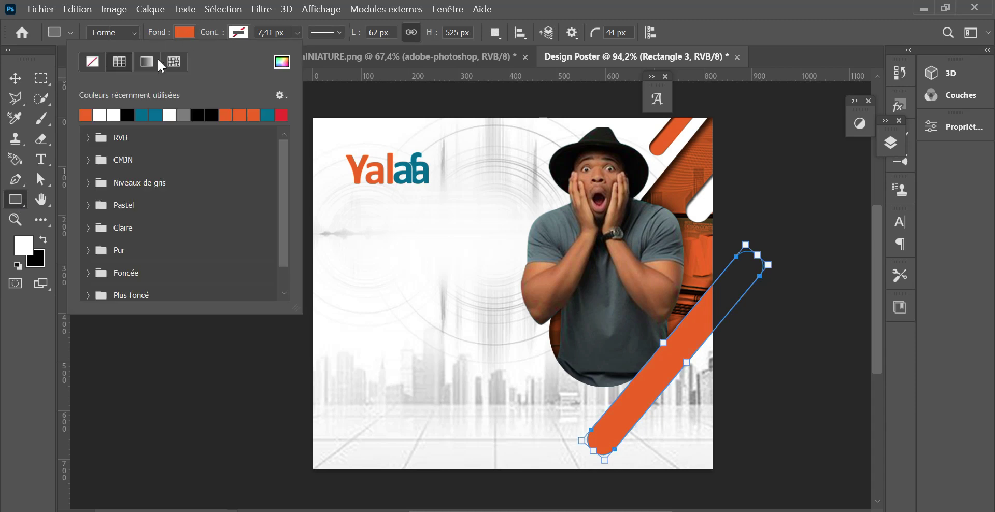
left_click(147, 114)
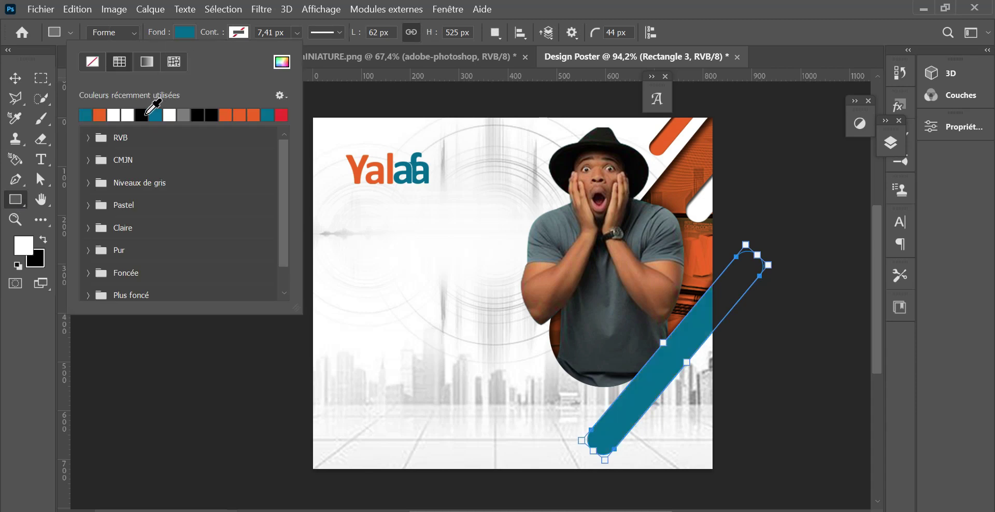
- Select the small rounded bar's layer, Rectangle 3 copie, and change its fill from orange to the same teal
left_click(890, 143)
left_click(772, 263)
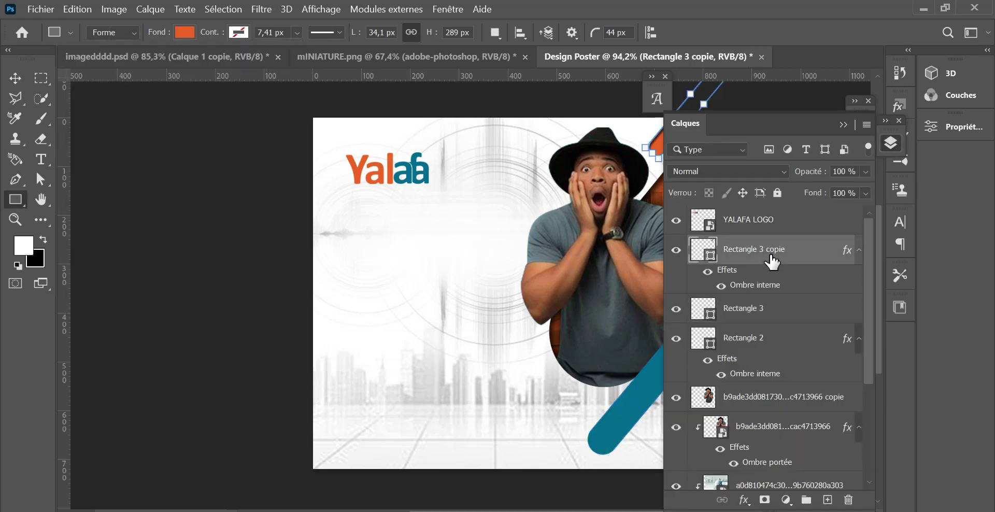
left_click(184, 33)
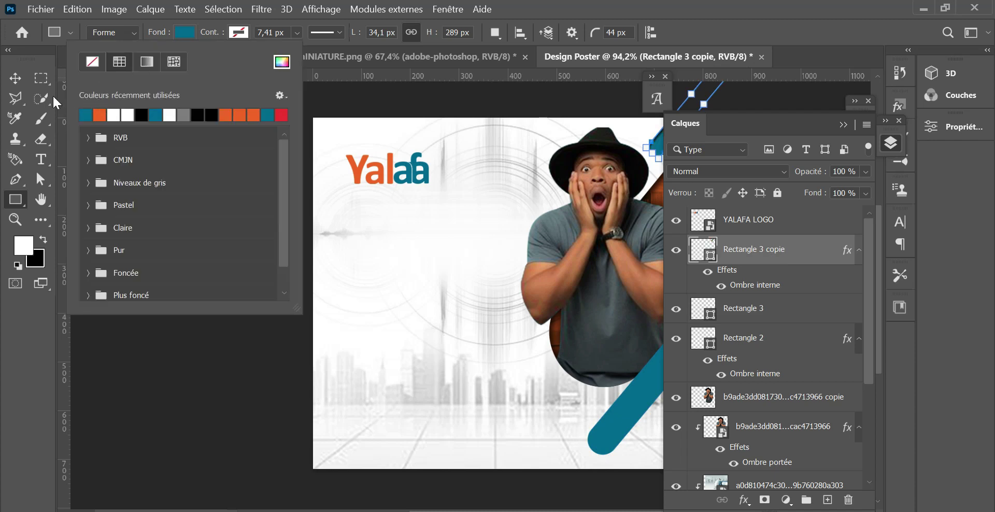
left_click(15, 77)
left_click(15, 78)
left_click(834, 148)
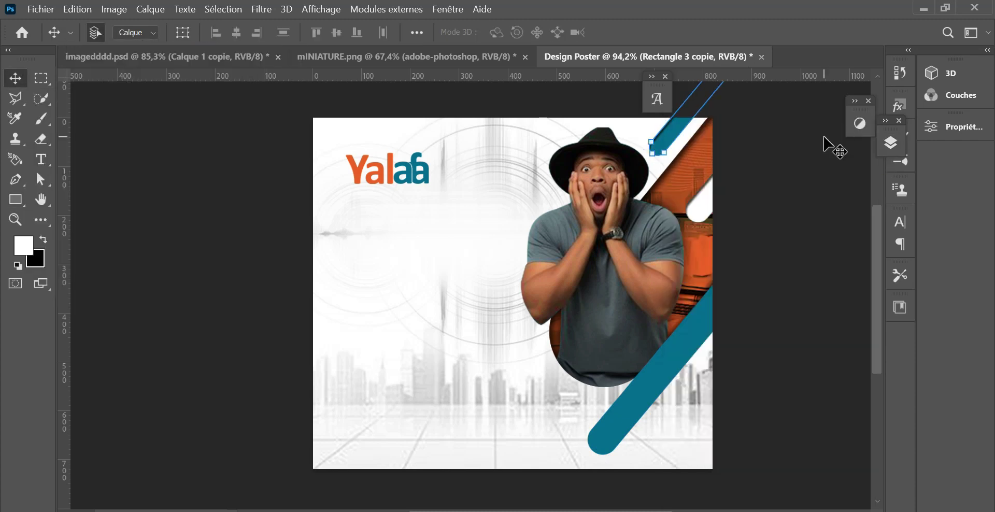
- Move the Yalafa logo to the poster's lower-right corner and scale it proportionally to 11.12%
left_click(405, 179)
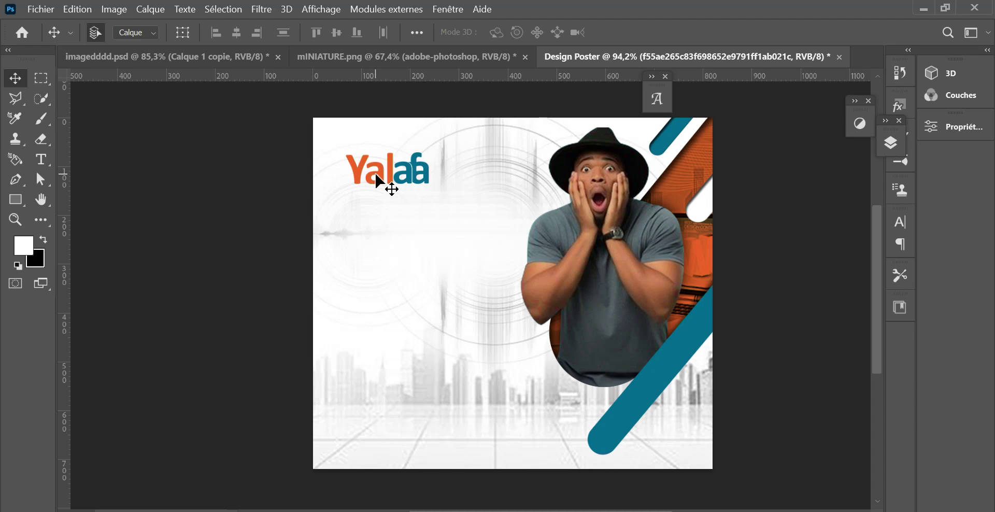
left_click_drag(374, 182, 639, 449)
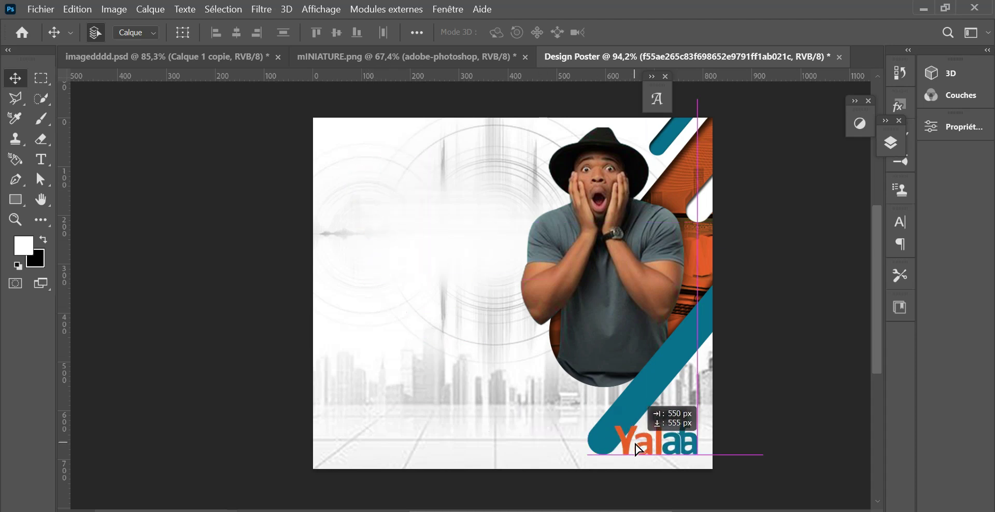
left_click(88, 9)
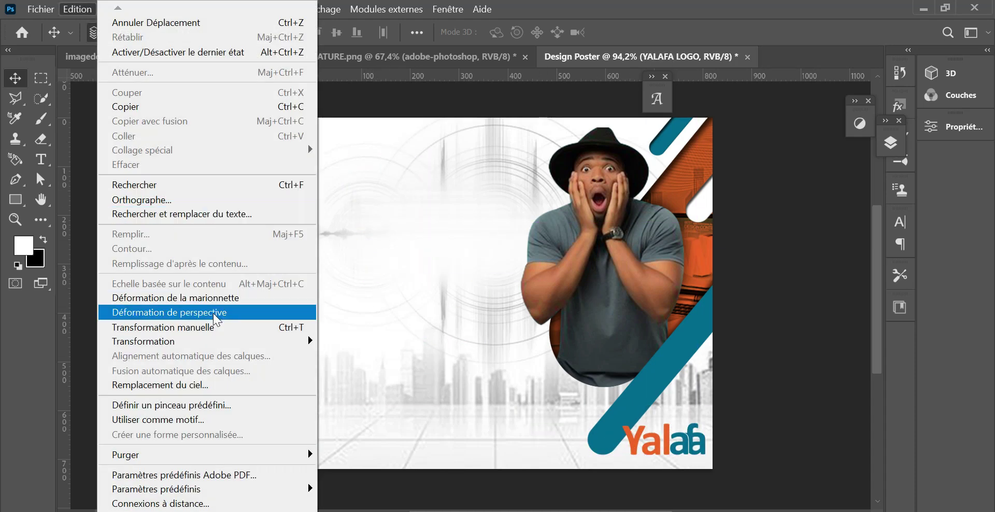
left_click(217, 327)
left_click_drag(622, 423, 644, 429)
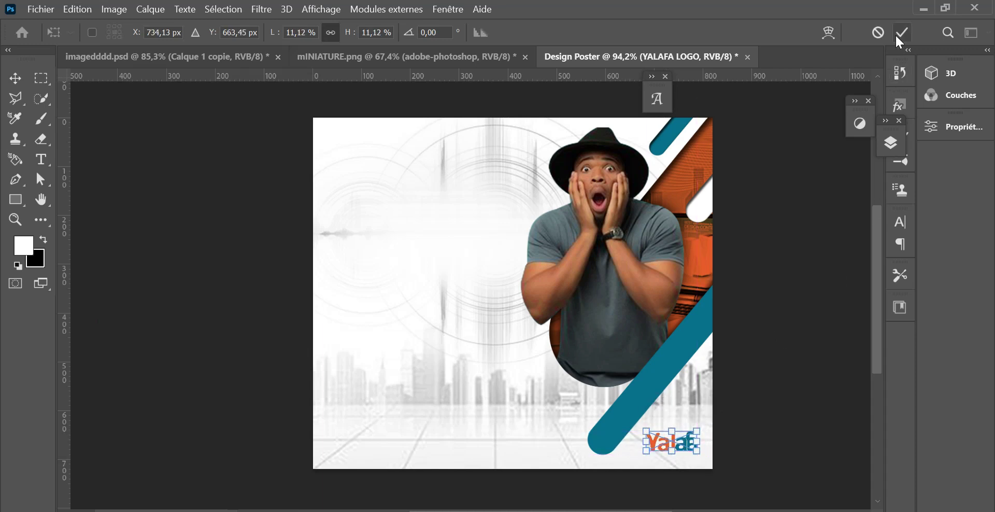
left_click(900, 39)
- Add the text "Rejoins" in the poster's upper-left area, coloured with teal sampled from the artwork
left_click(42, 160)
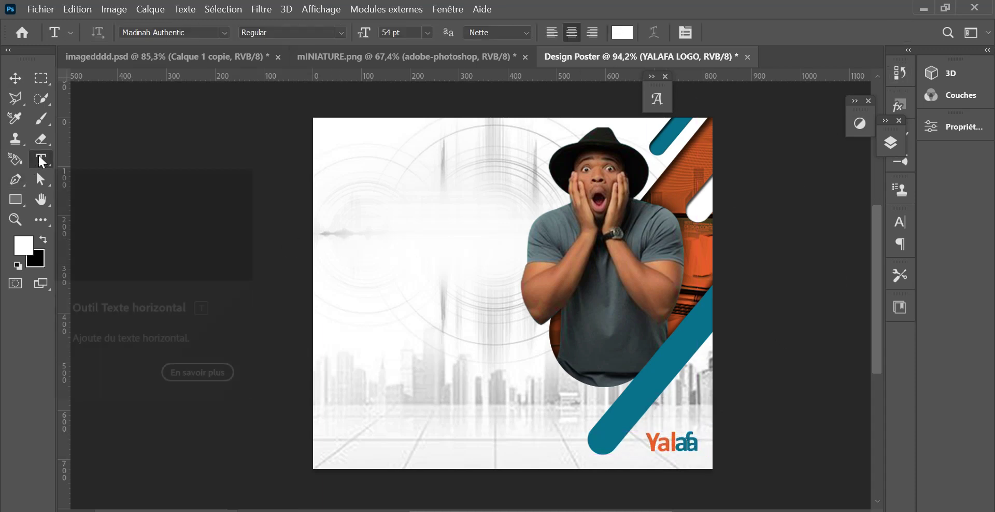
left_click(357, 155)
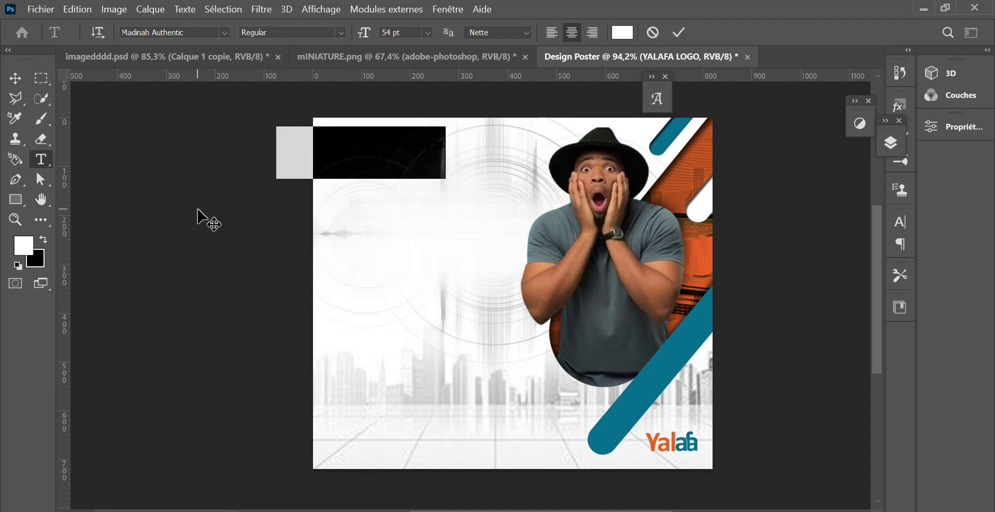
left_click(623, 33)
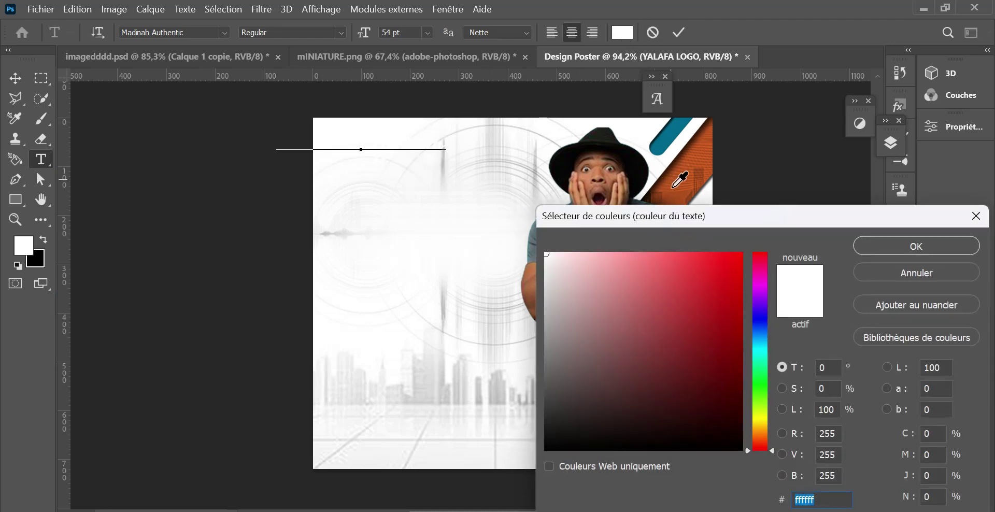
left_click_drag(684, 215, 532, 299)
left_click(685, 362)
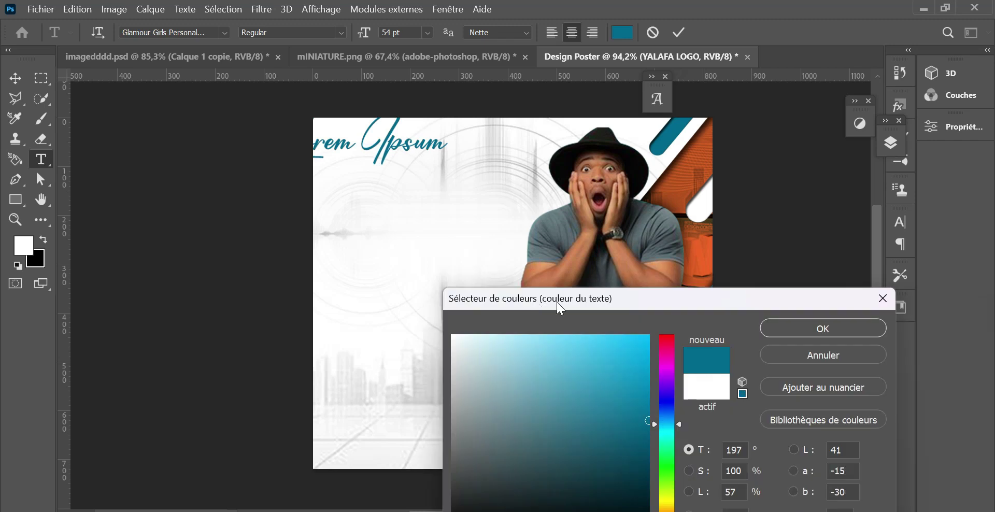
left_click(784, 331)
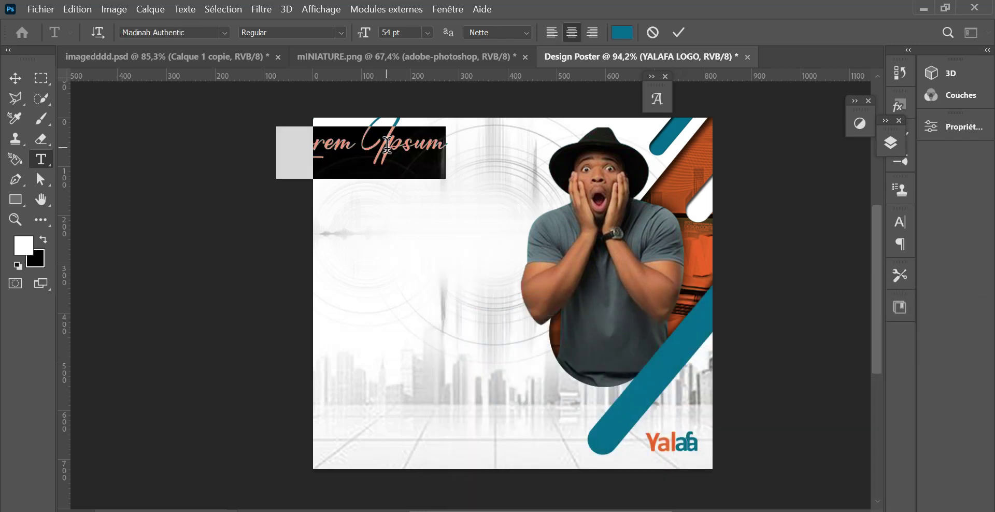
left_click_drag(387, 146, 400, 157)
type("Rejoins")
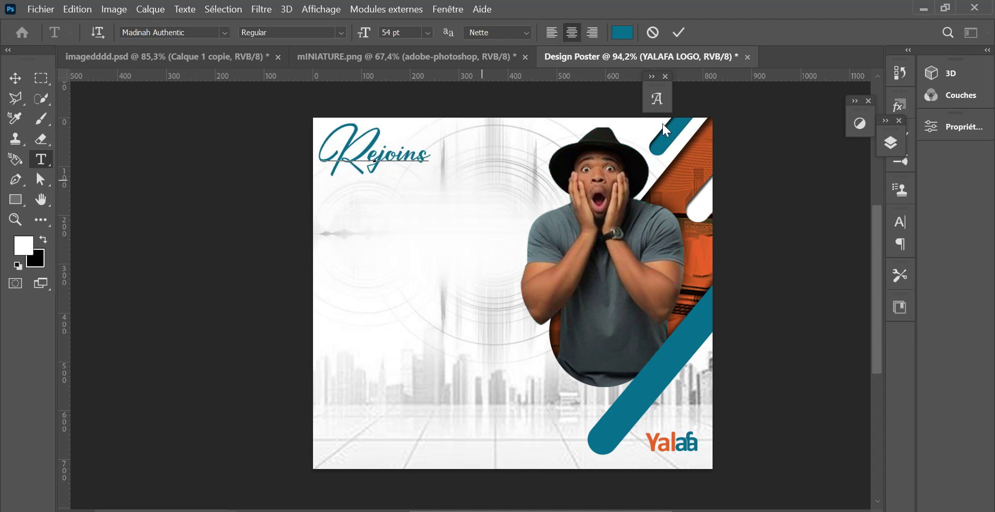
left_click(677, 34)
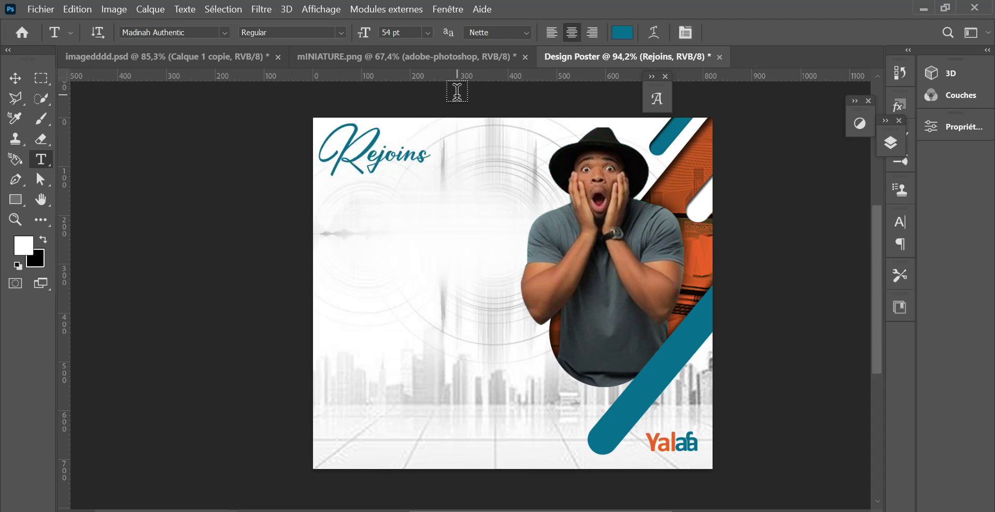
- Set the "Rejoins" heading in DOGMA DEMO at 83 pt and move it right so it sits fully inside the poster
left_click(221, 32)
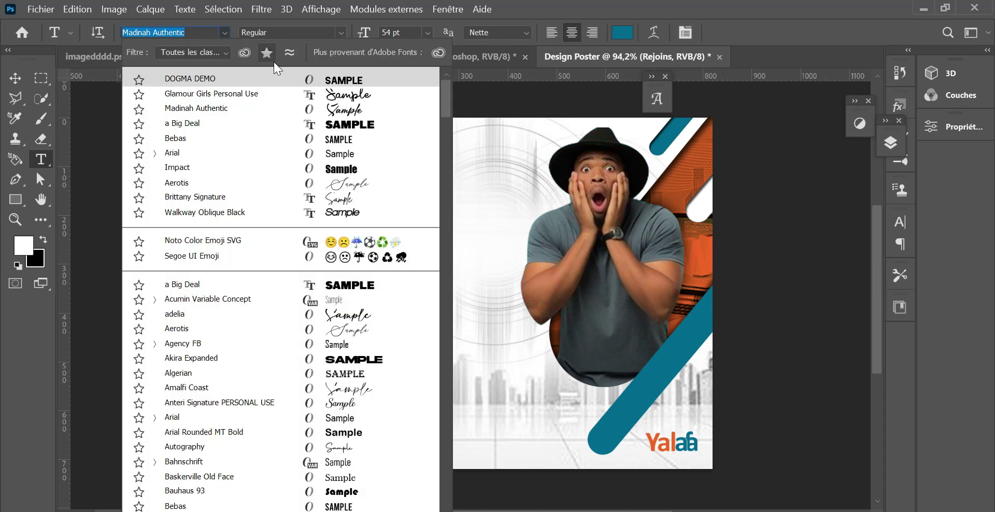
left_click(330, 82)
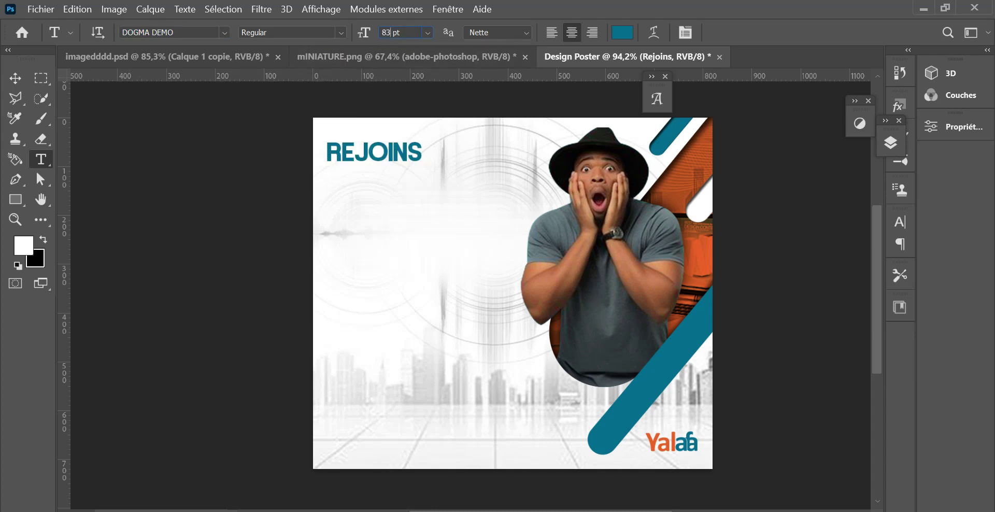
key("Return")
left_click(16, 80)
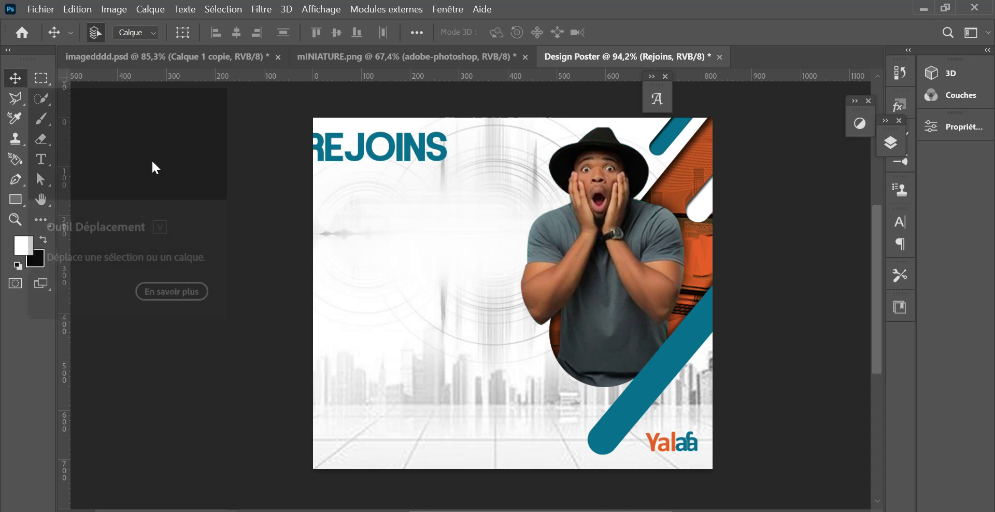
left_click_drag(340, 157, 382, 164)
- Add the text "Notre" below the REJOINS heading and set it in Madinah Authentic at 54 pt
left_click(41, 159)
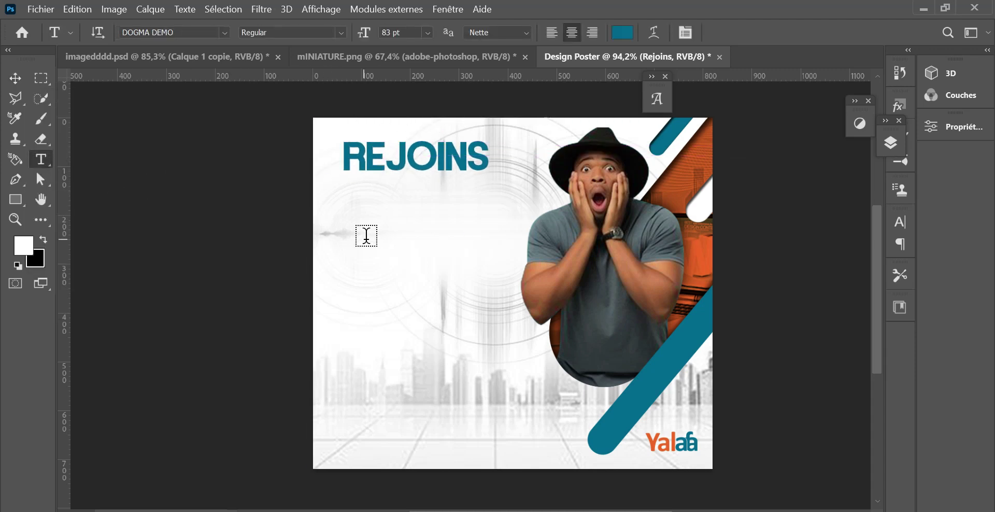
left_click(384, 227)
type("NOTRE")
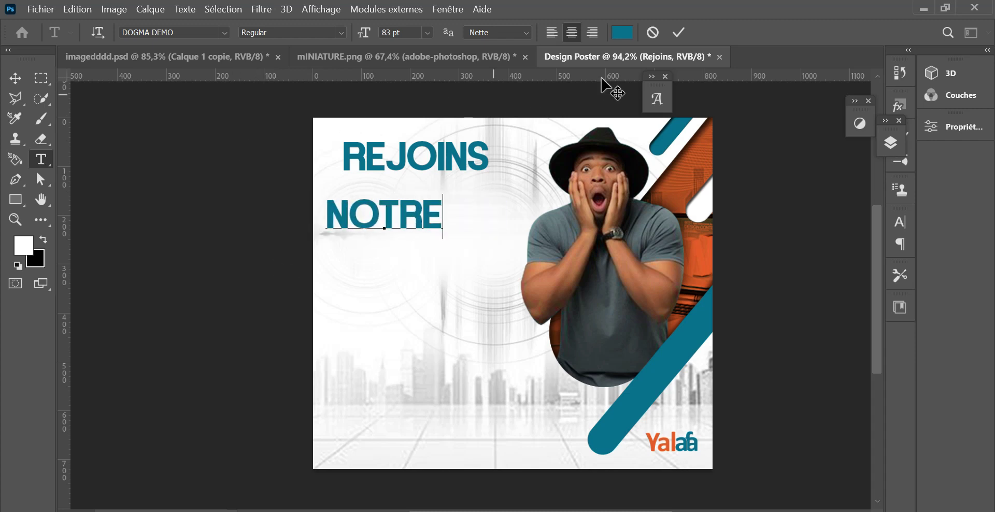
left_click(677, 32)
left_click(226, 32)
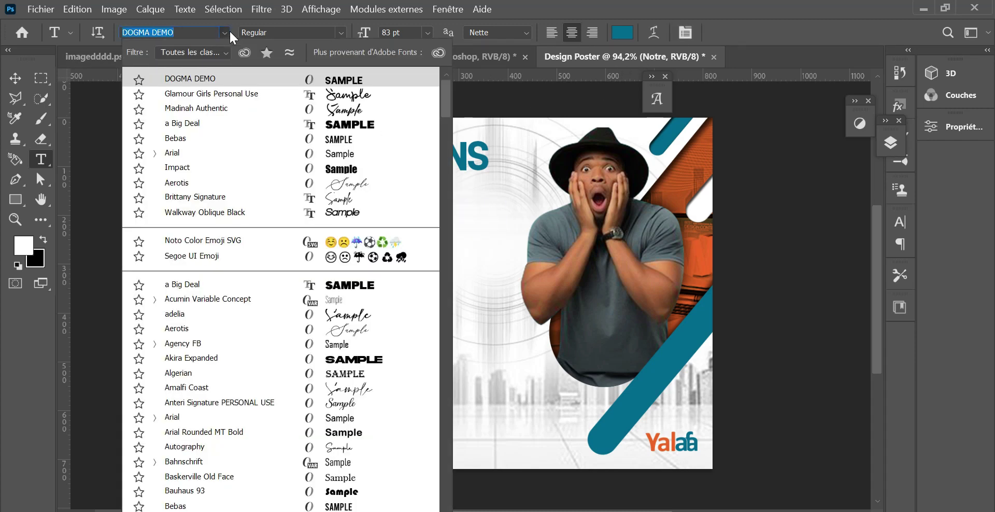
left_click(345, 108)
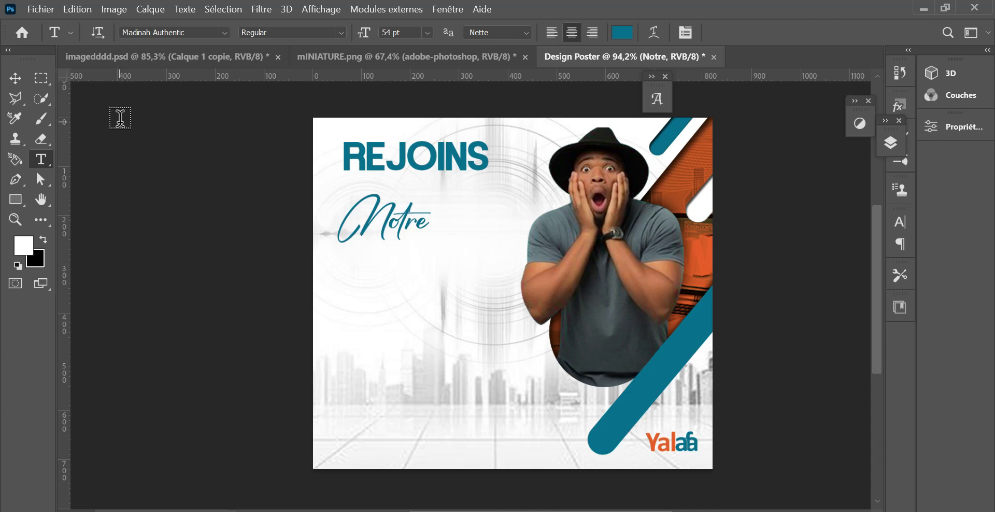
- Recolour "Notre" with the orange sampled from the logo and move it up to overlap the lower edge of REJOINS
left_click(622, 32)
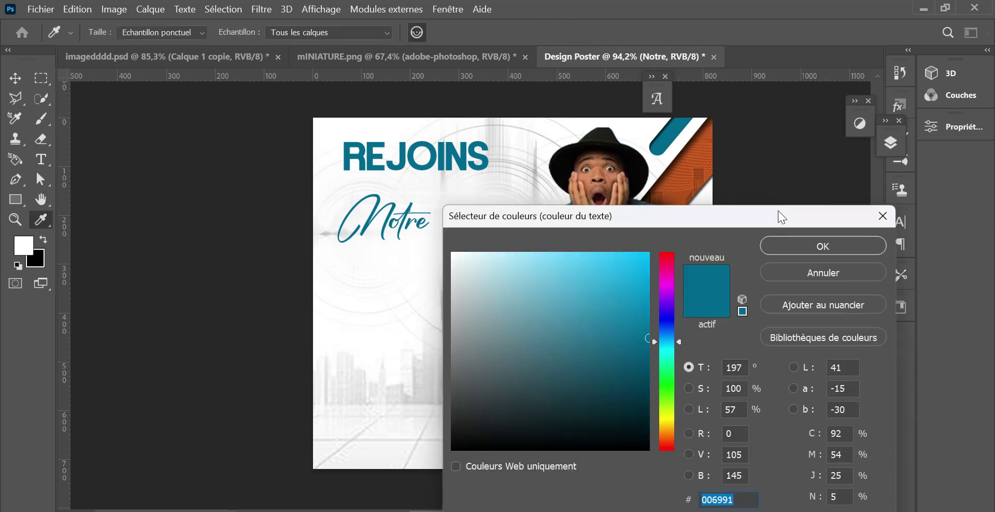
left_click_drag(781, 217, 414, 237)
left_click(656, 443)
left_click(489, 265)
left_click(15, 78)
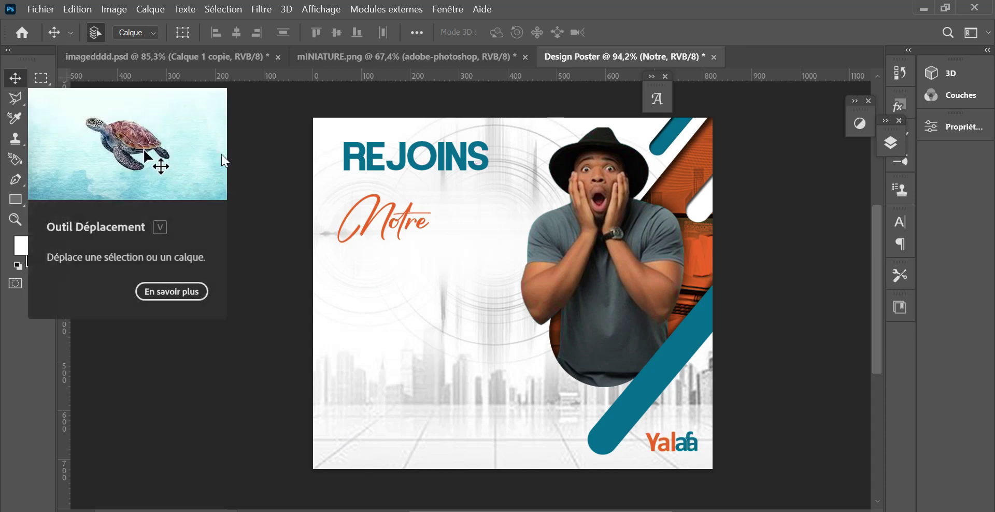
left_click_drag(386, 228, 416, 192)
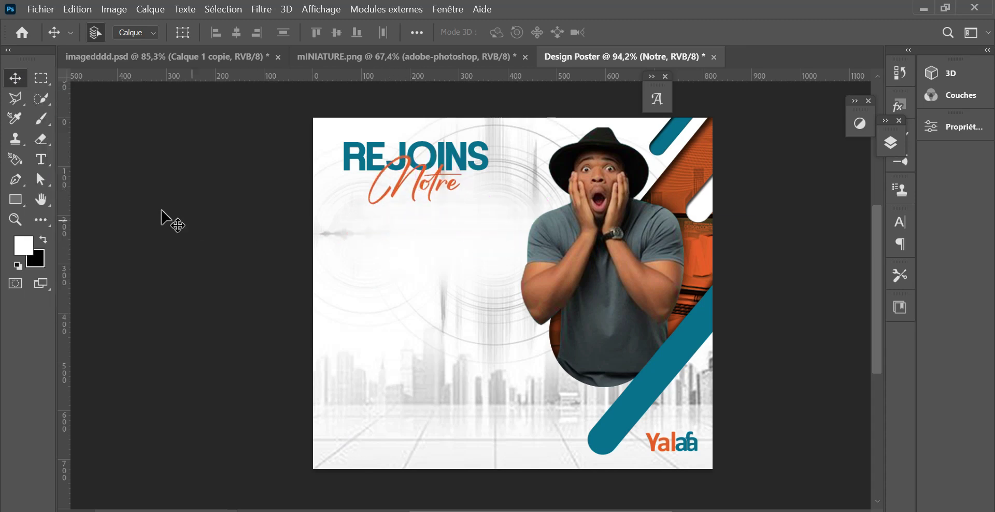
- Add the orange text "equipe de creativite" at 28 pt below "Notre"
left_click(47, 161)
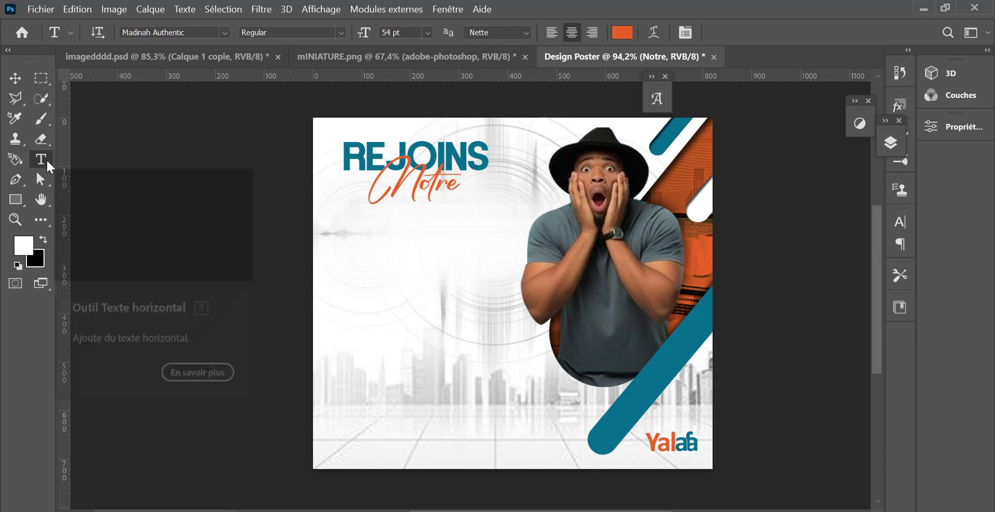
left_click(361, 249)
left_click(364, 32)
type("28")
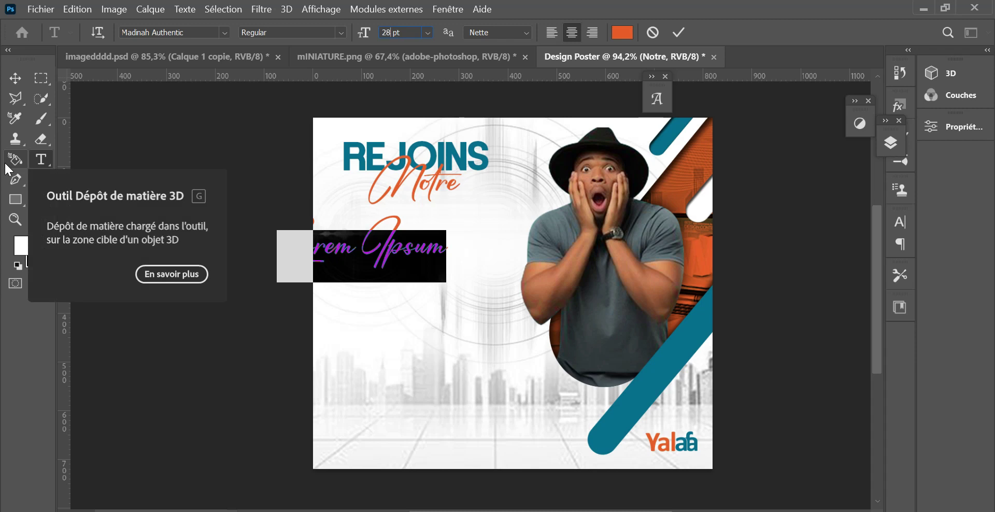
key("Return")
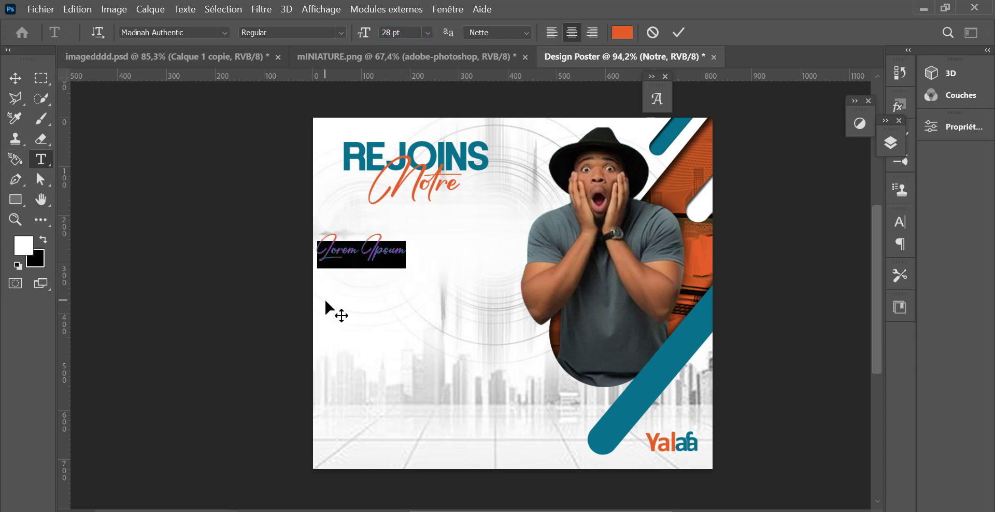
type("equipe de")
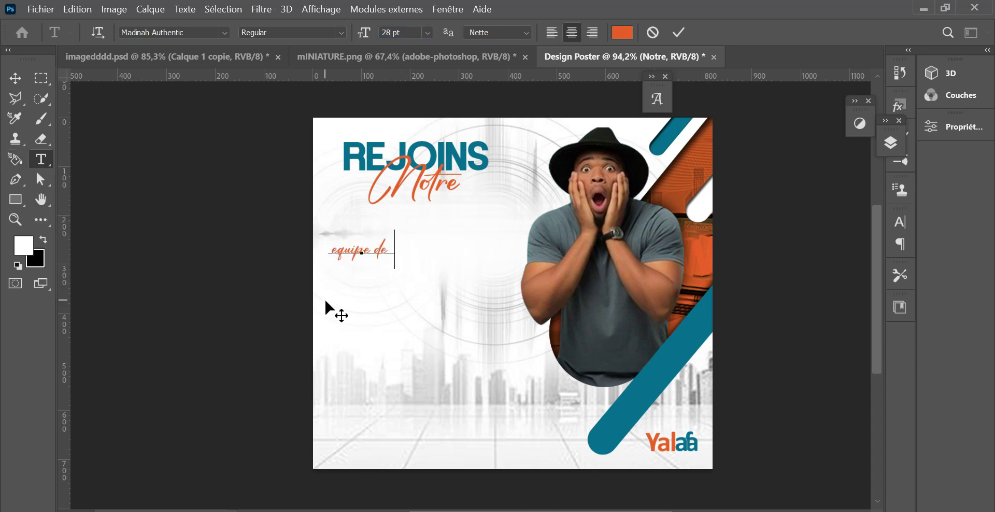
type(" creativite")
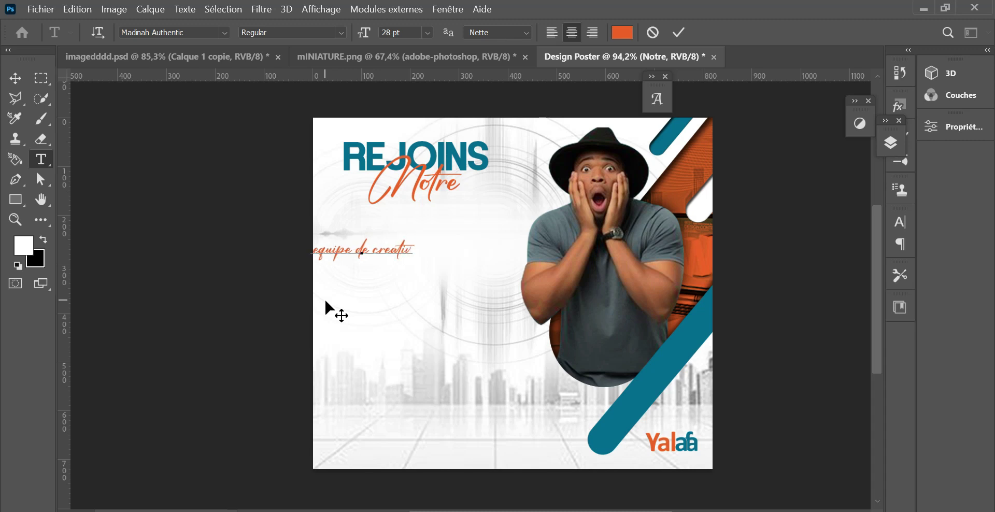
left_click(679, 32)
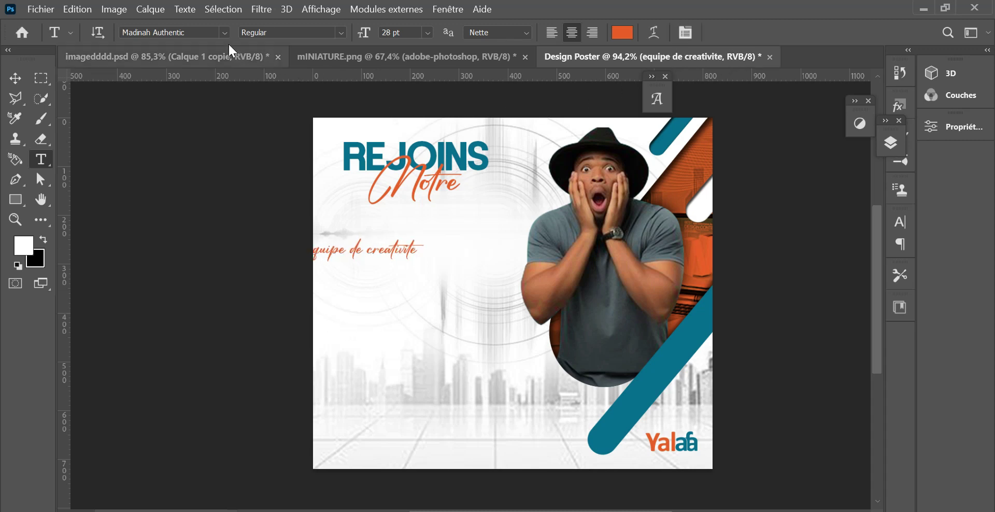
- Set "equipe de creativite" in DOGMA DEMO and move it up below "Notre", left-aligned with the REJOINS heading
left_click(225, 31)
left_click(343, 94)
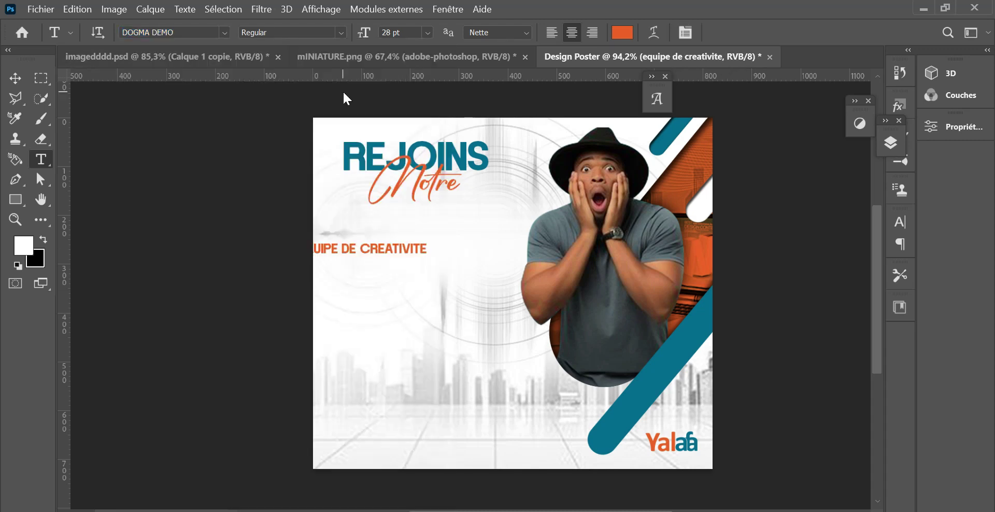
left_click(15, 78)
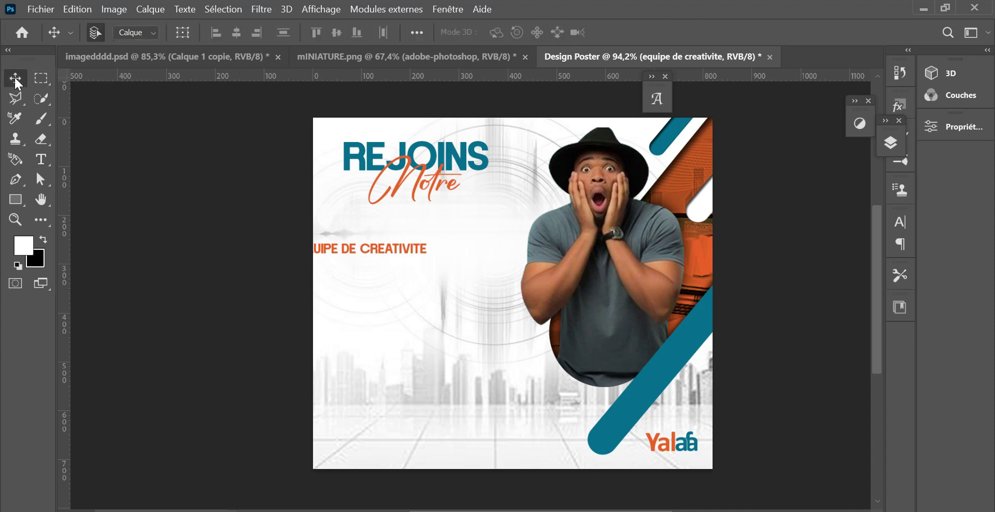
left_click_drag(371, 254, 418, 232)
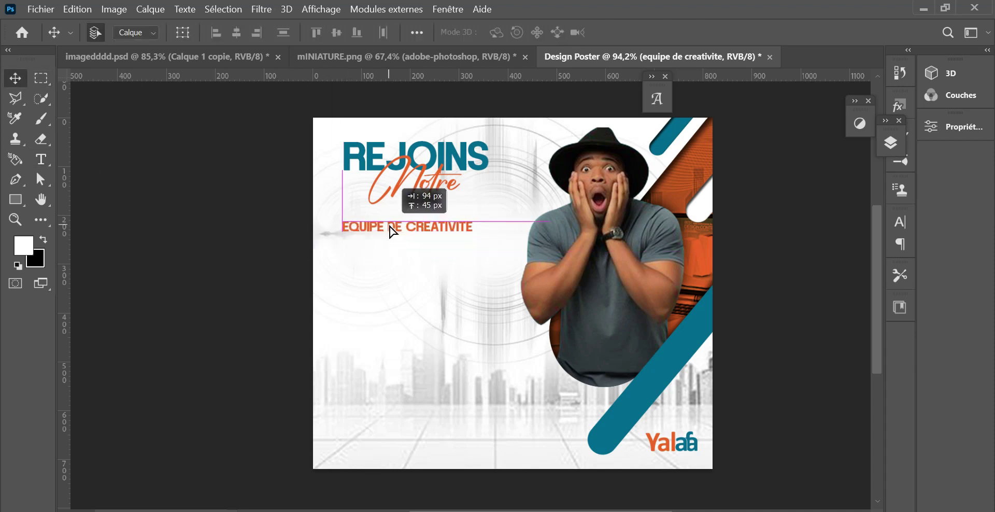
- Recolour "EQUIPE DE CREATIVITE" with the teal sampled from the REJOINS heading
left_click(42, 160)
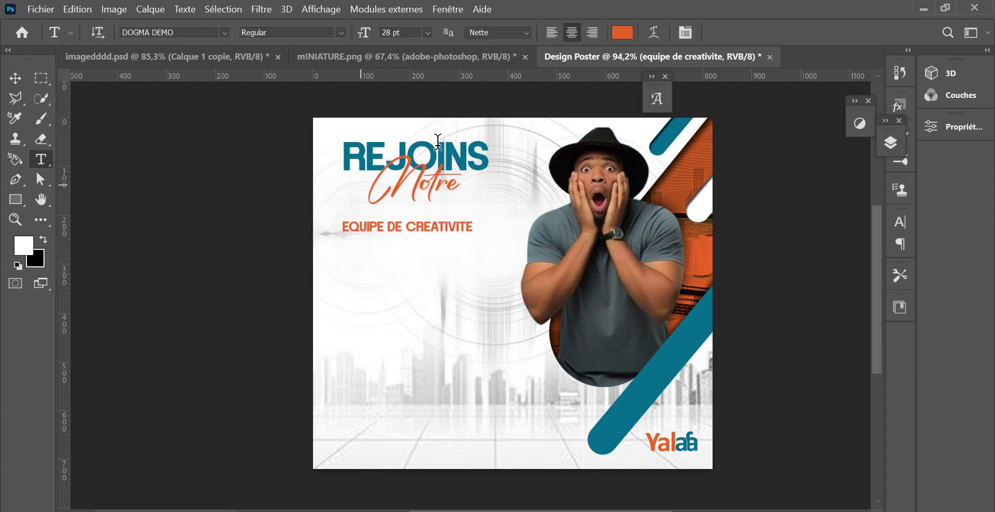
left_click(622, 33)
left_click(464, 156)
left_click(465, 244)
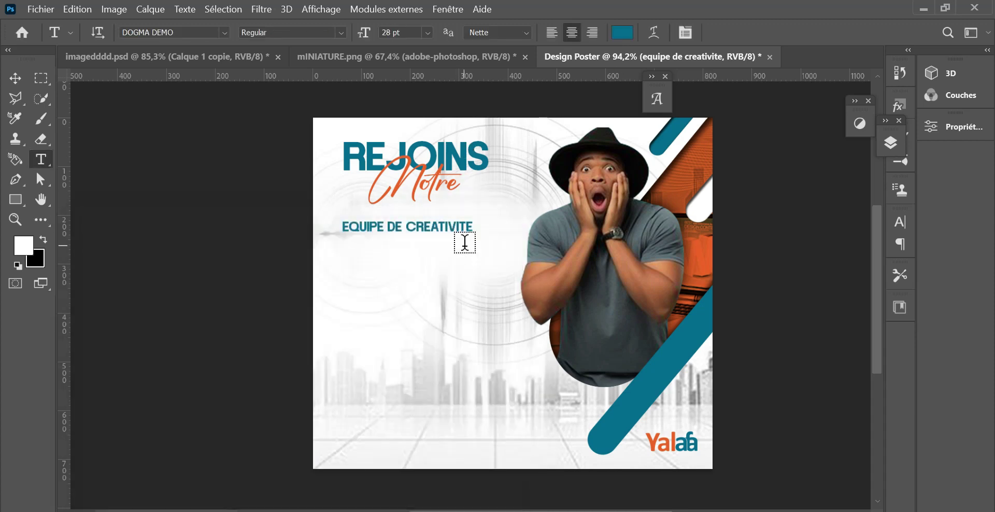
- Add a Lorem ipsum paragraph box below "EQUIPE DE CREATIVITE" in Arial at 16 pt, left-aligned
mouse_move(344, 243)
left_mouse_down()
mouse_move(409, 265)
mouse_move(519, 268)
left_mouse_up()
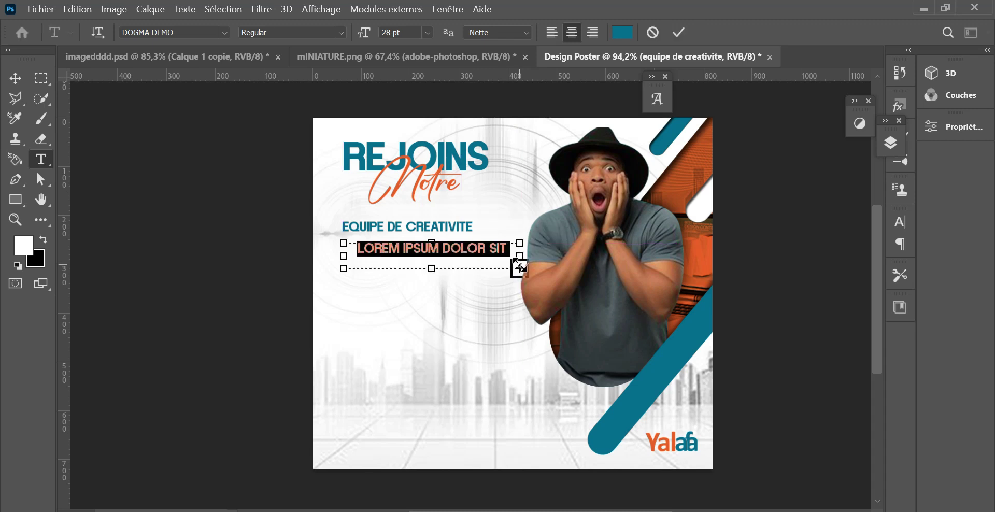
left_click(225, 31)
left_click(327, 155)
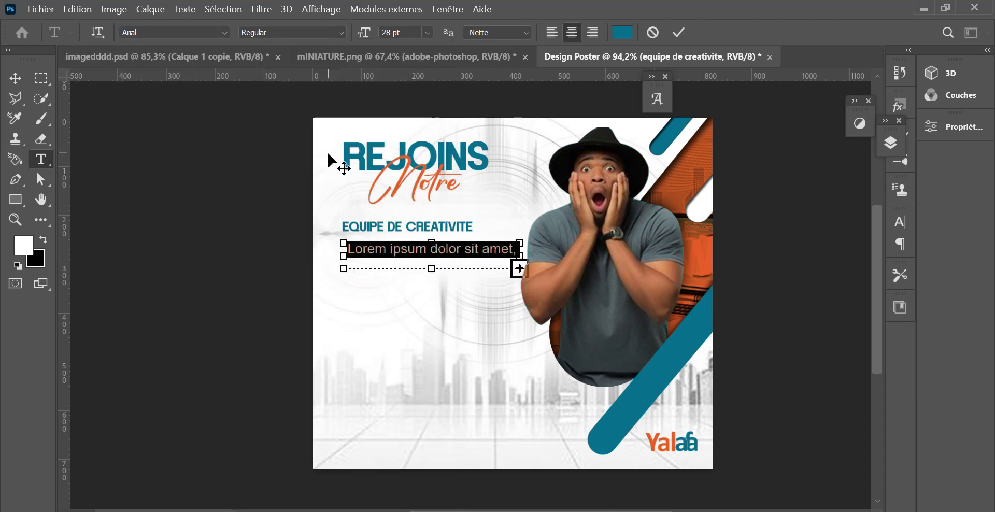
left_click(428, 32)
left_click(412, 150)
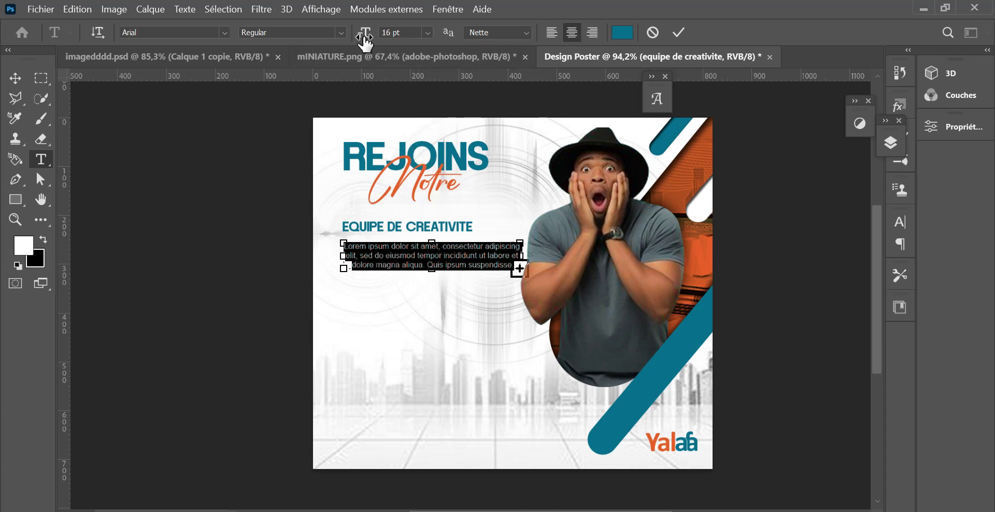
left_click(552, 33)
left_click(492, 256)
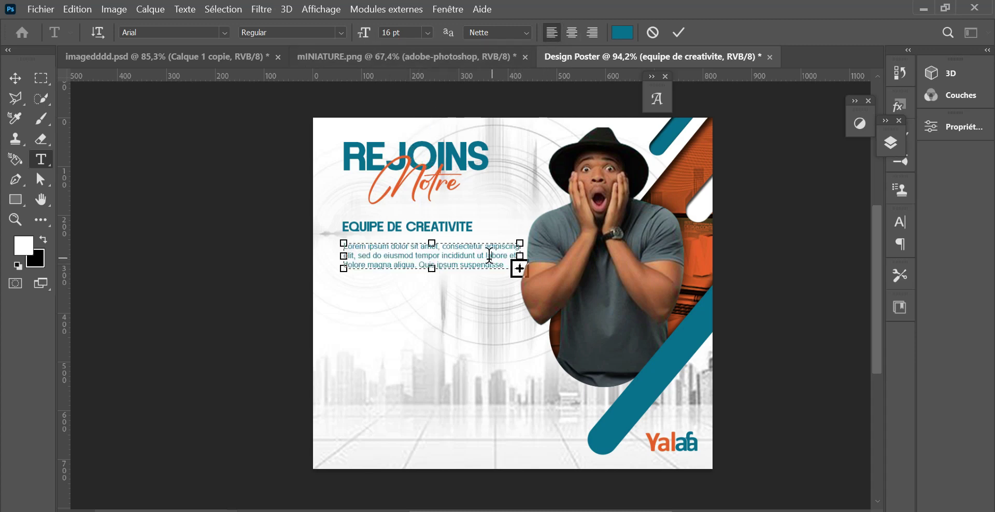
- Trim the Lorem ipsum paragraph to its first two lines, ending at "labore et", and fit the text box height to them
left_click_drag(508, 264, 304, 262)
key("BackSpace")
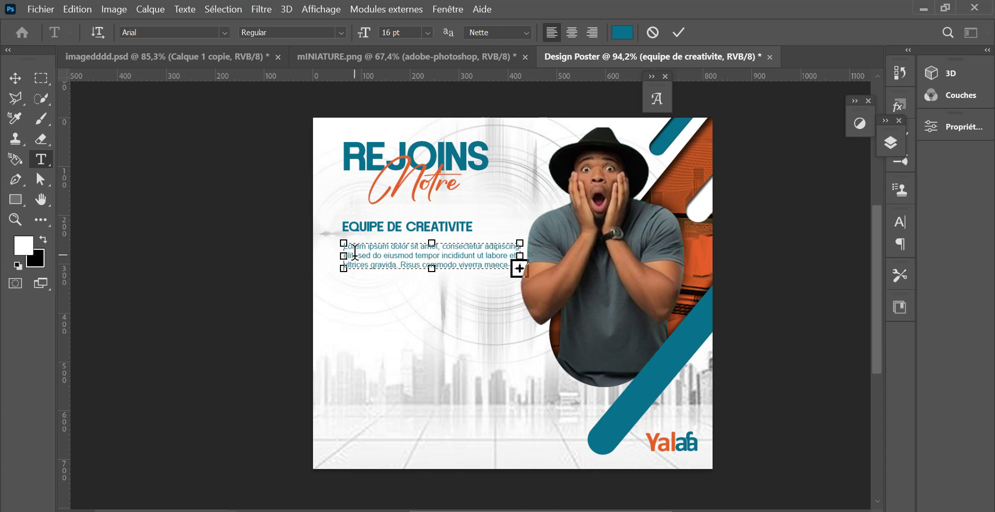
left_click_drag(430, 269, 433, 353)
left_click_drag(455, 304, 331, 266)
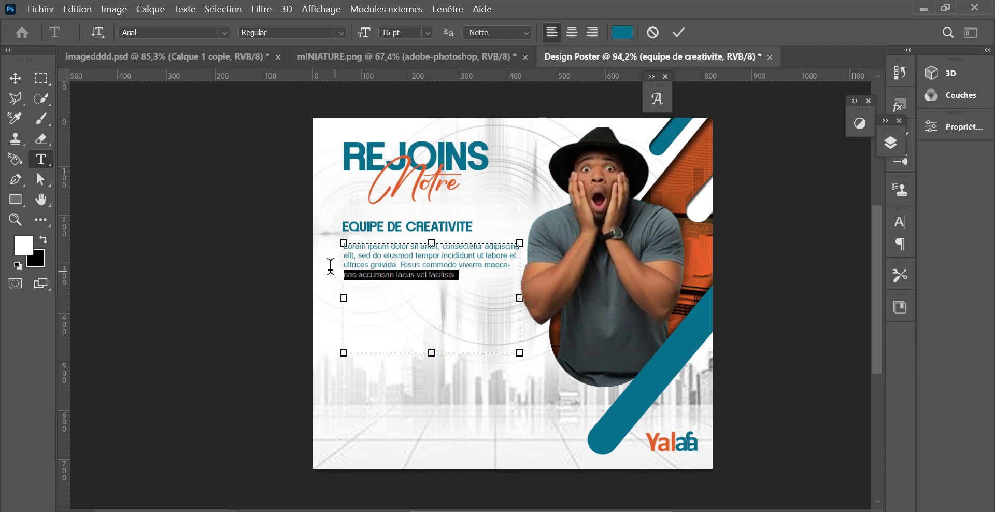
key("BackSpace")
left_click_drag(432, 353, 433, 268)
left_click(678, 32)
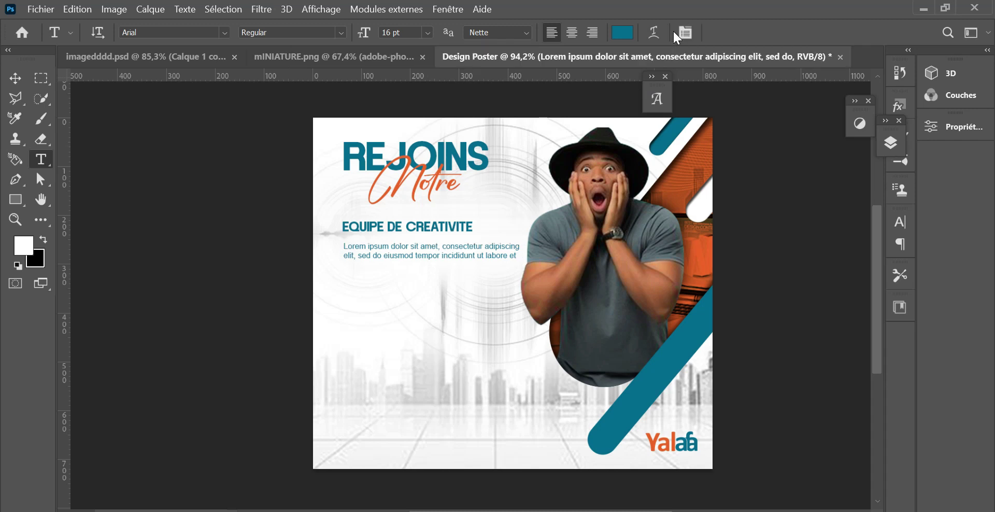
- Colour the Lorem ipsum paragraph black (000000) and move it up close beneath "EQUIPE DE CREATIVITE", aligned with its left edge
left_click(622, 32)
type("000000")
left_click(469, 246)
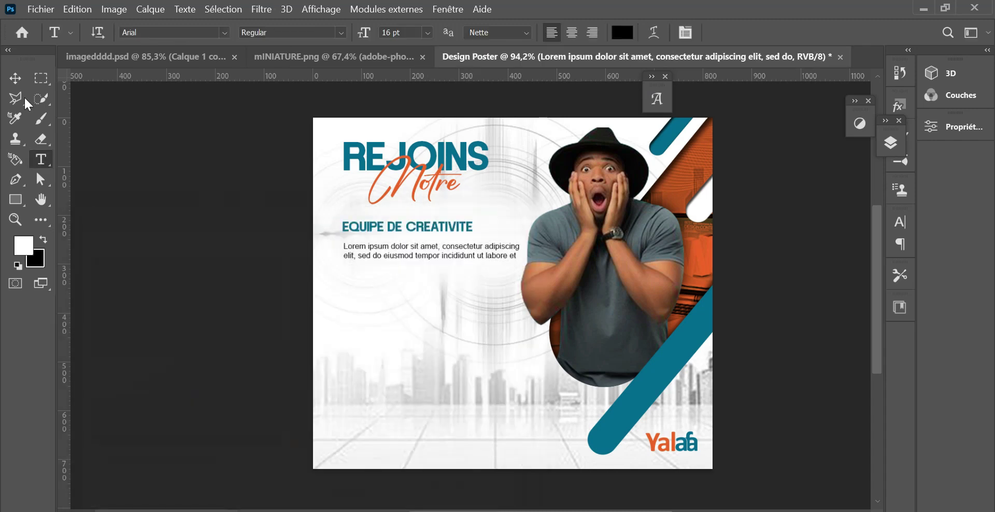
key("v")
left_click_drag(418, 246, 419, 248)
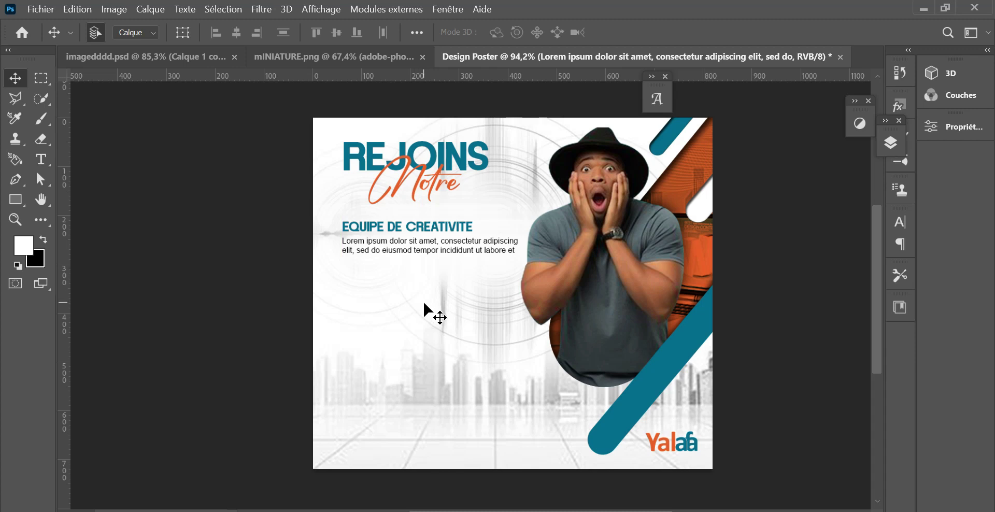
- Add the text "Critères" below the Lorem ipsum paragraph and set its size to 38 pt
left_click(44, 160)
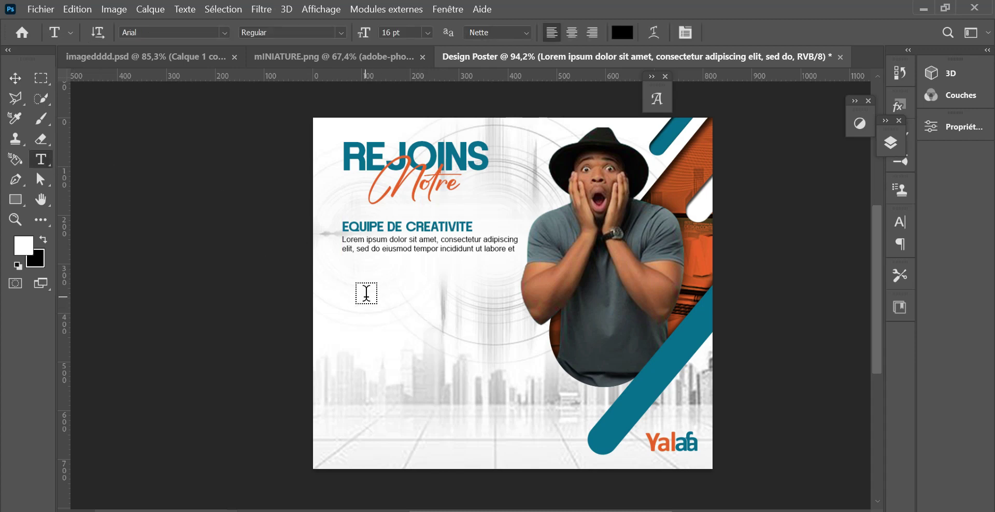
left_click(366, 293)
type("Cr")
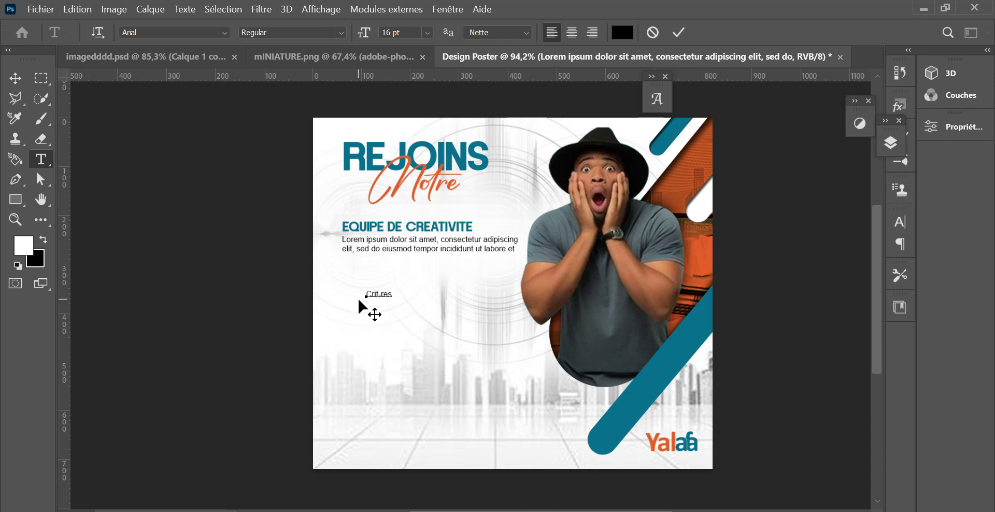
type("itères")
left_click(678, 32)
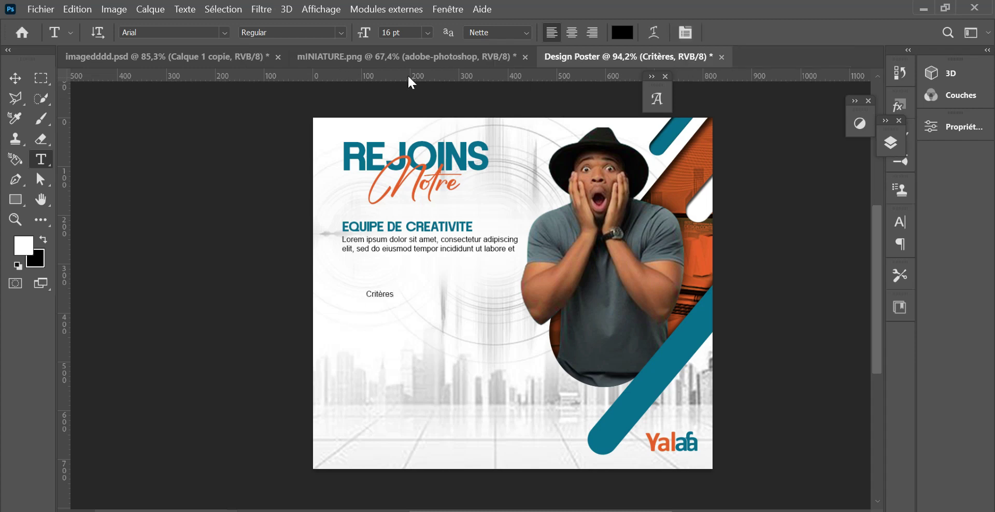
left_click(390, 32)
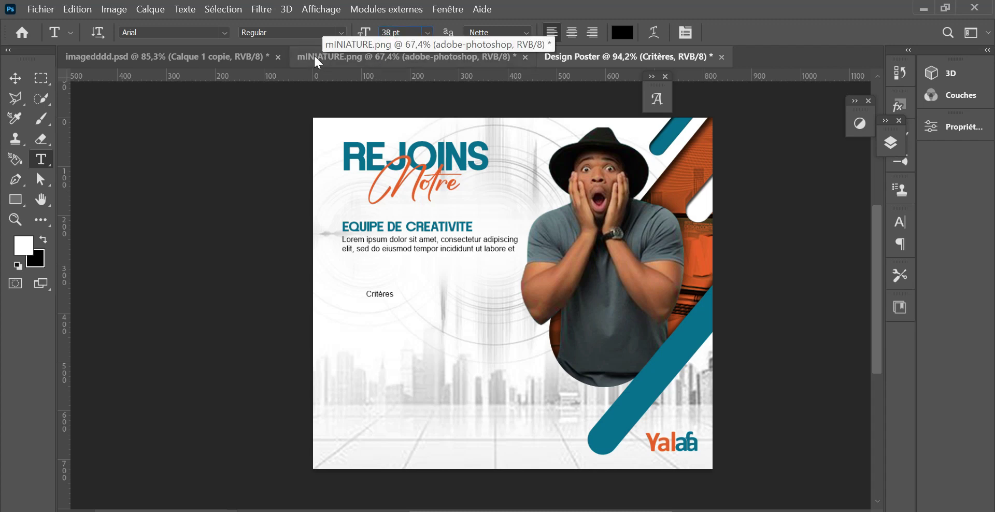
key("Return")
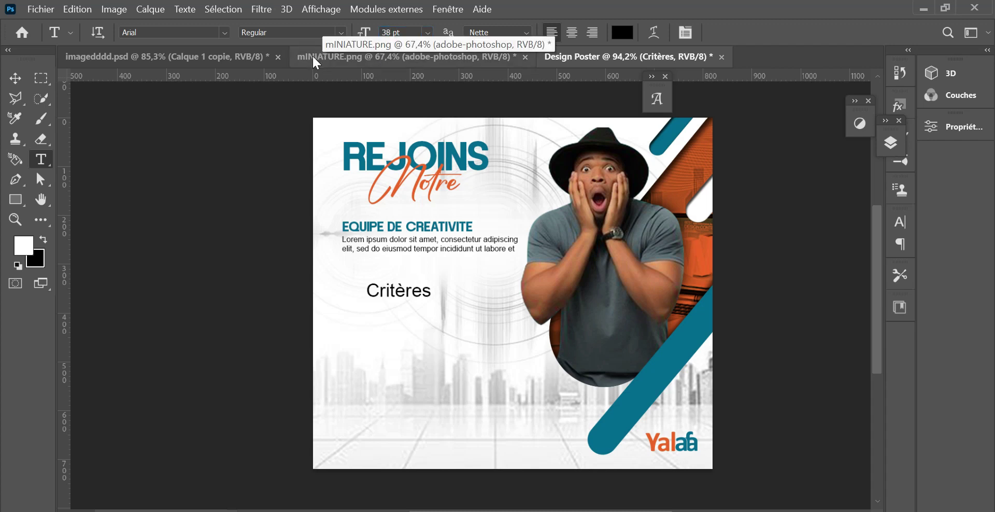
- Set "Critères" in Madinah Authentic, place a vertical guide along REJOINS' left edge and shift "Critères" slightly left
left_click(225, 33)
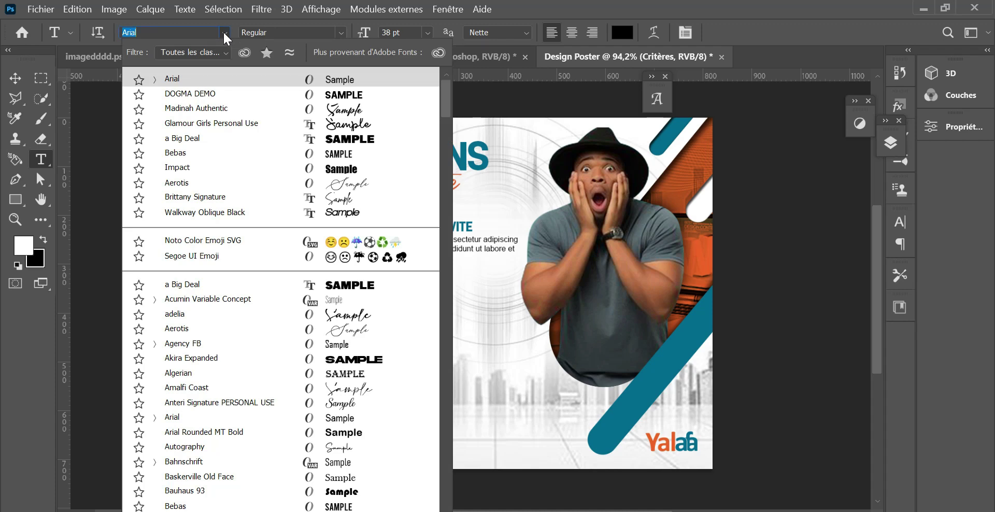
left_click(331, 109)
left_click(15, 80)
left_click_drag(64, 111, 342, 161)
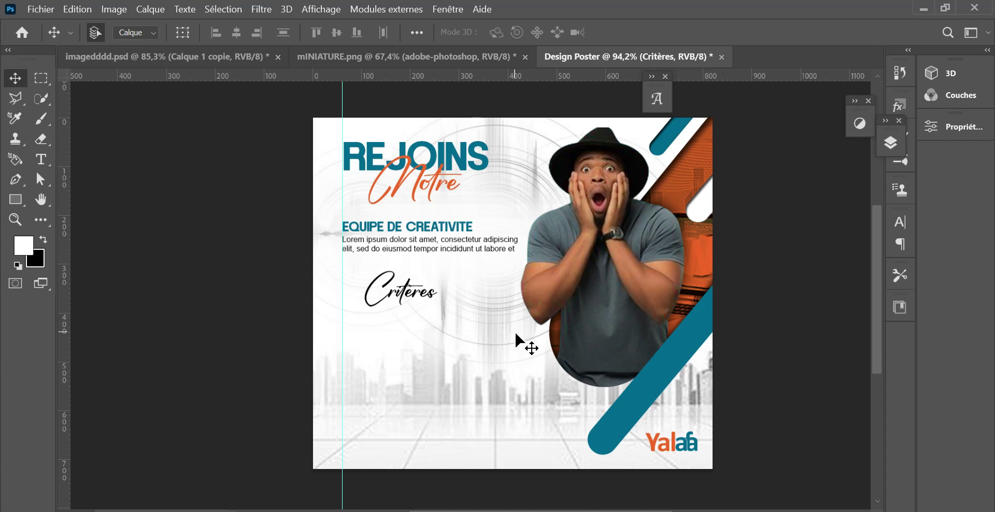
left_click_drag(410, 299, 402, 298)
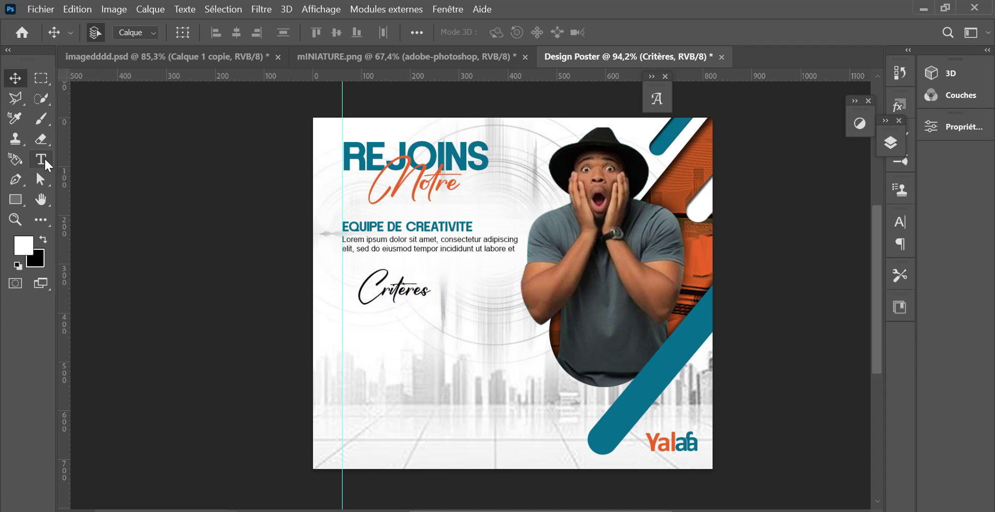
- Add the text "Recrutement" just below "Critères"
left_click(41, 159)
left_click(390, 327)
type("Recruteme")
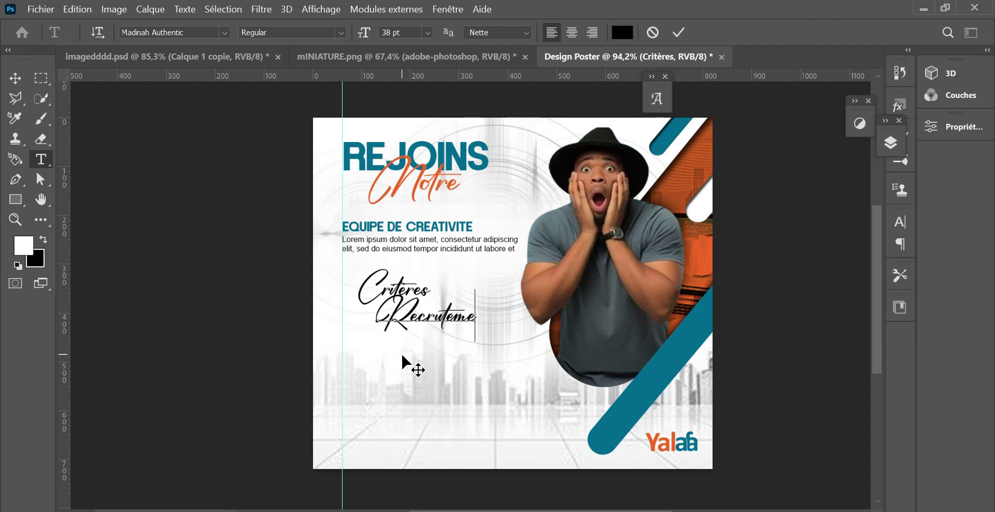
type("nt")
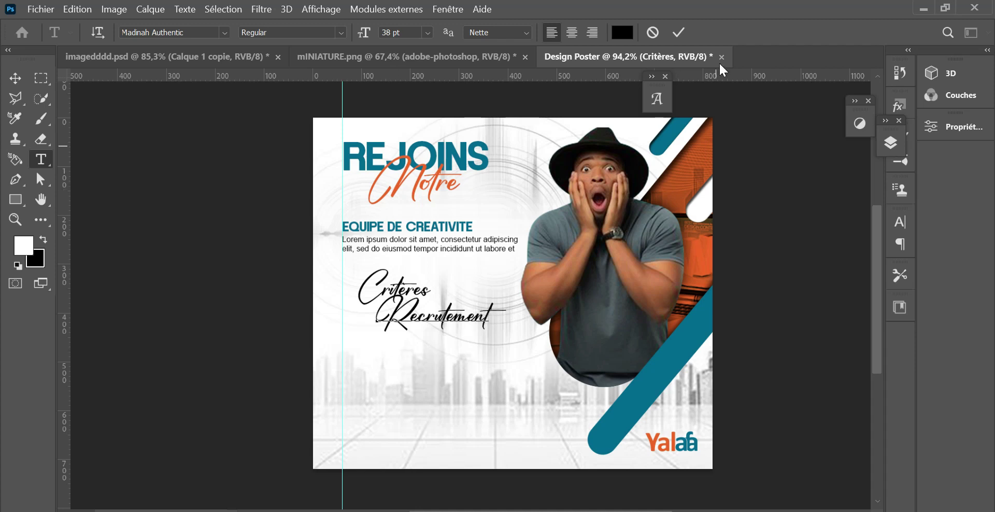
left_click(678, 33)
- Set "Recrutement" in DOGMA DEMO at 59 pt and move it left to the vertical guide, below "Critères"
left_click(391, 32)
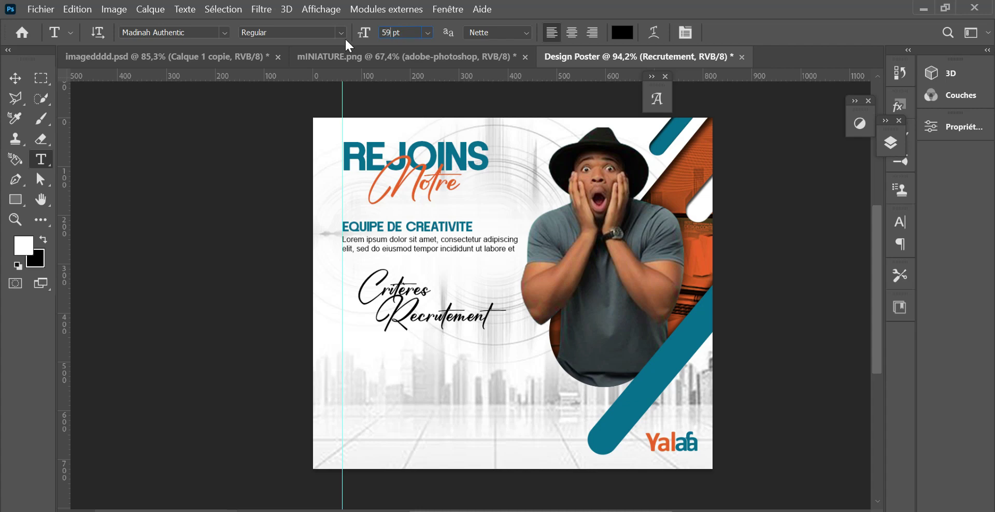
type("59")
key("Return")
left_click(226, 33)
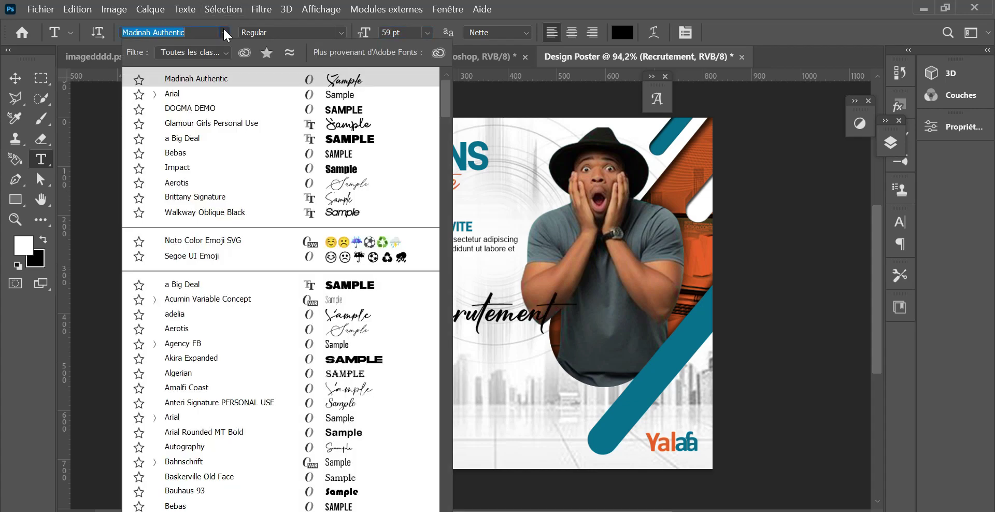
left_click(254, 108)
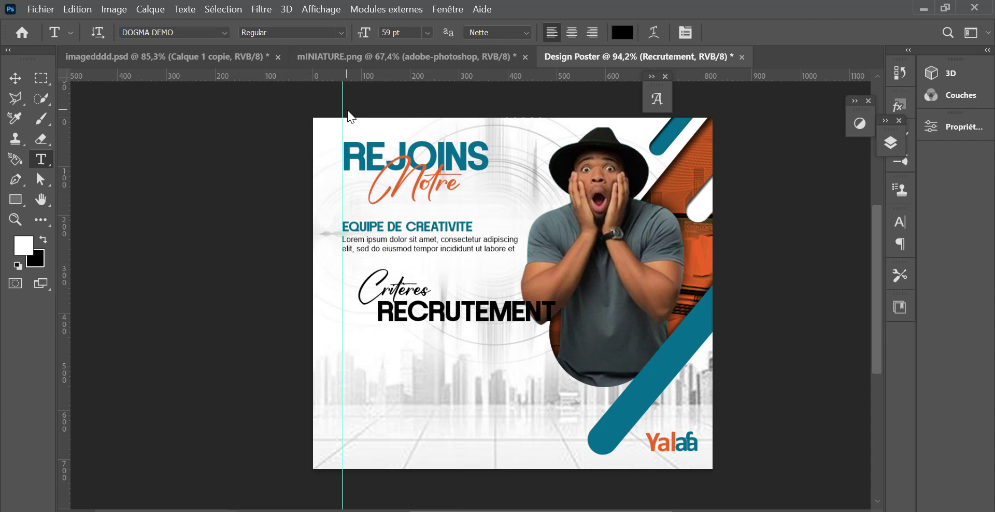
left_click(15, 78)
left_click_drag(527, 315, 493, 320)
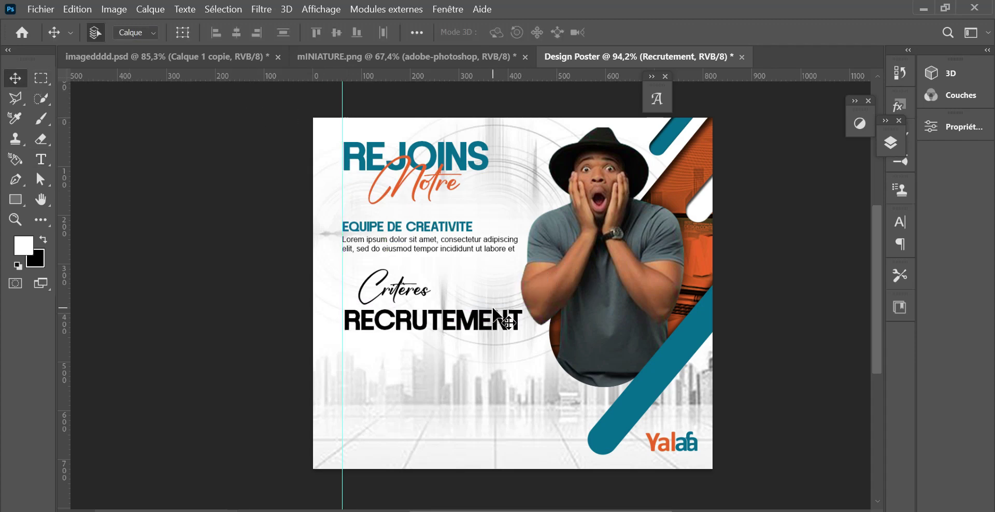
- Reduce "RECRUTEMENT" to 41 pt and move it up directly beneath "Critères"
left_click(47, 158)
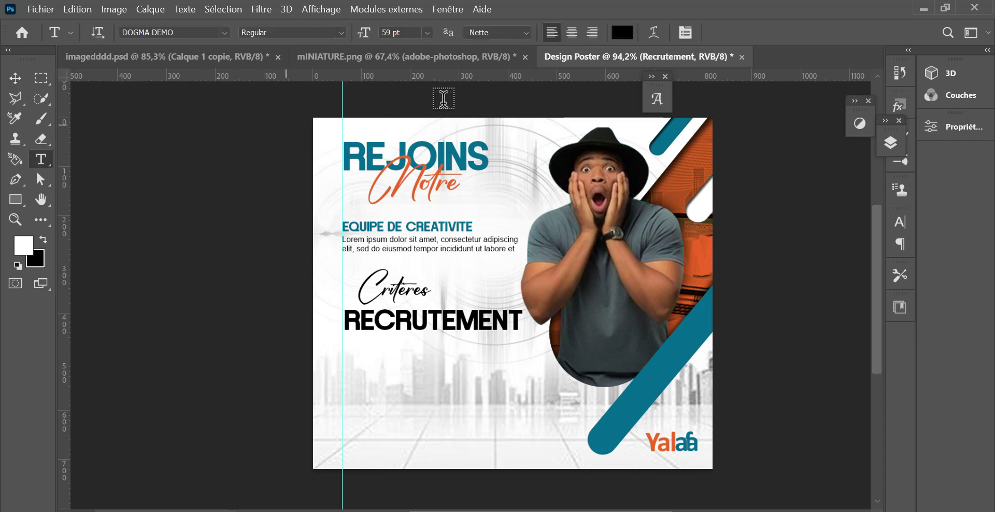
left_click_drag(369, 42, 349, 43)
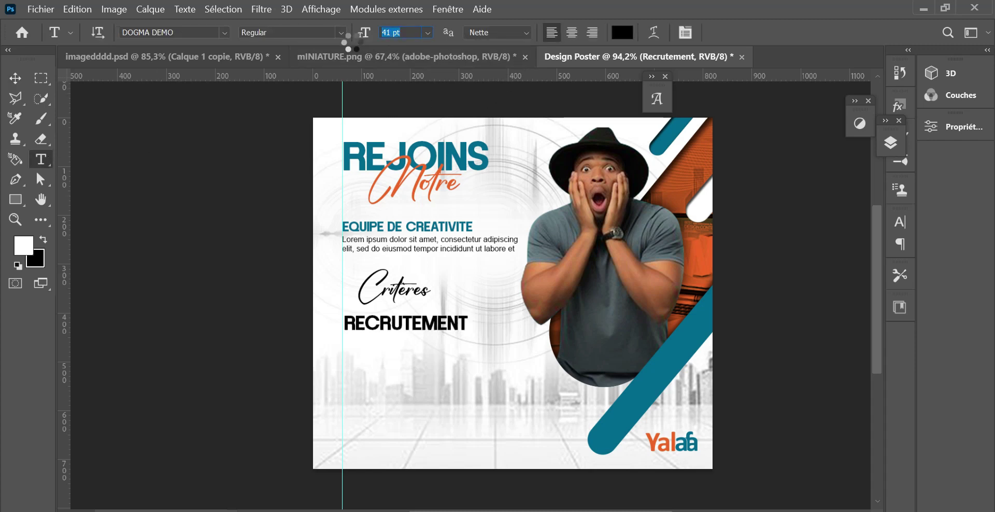
left_click(16, 77)
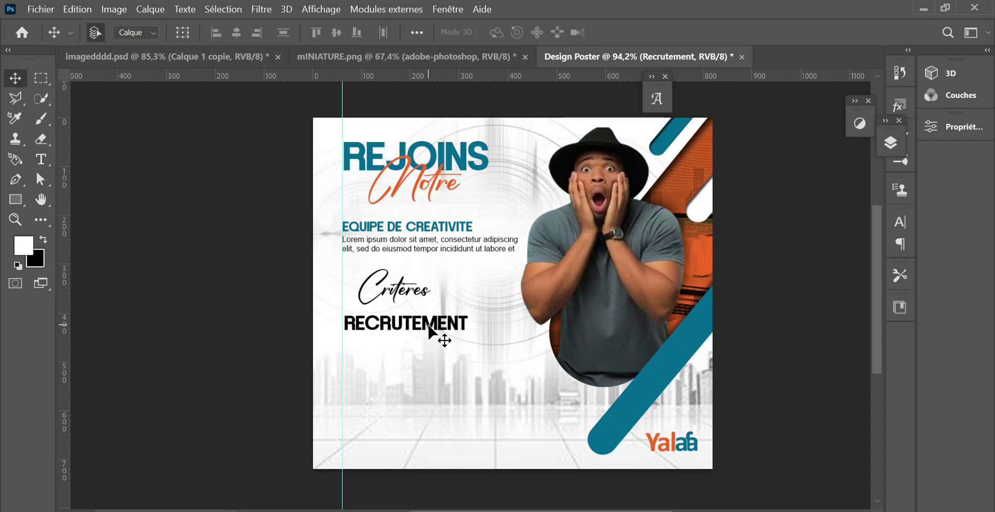
left_click_drag(430, 329, 434, 317)
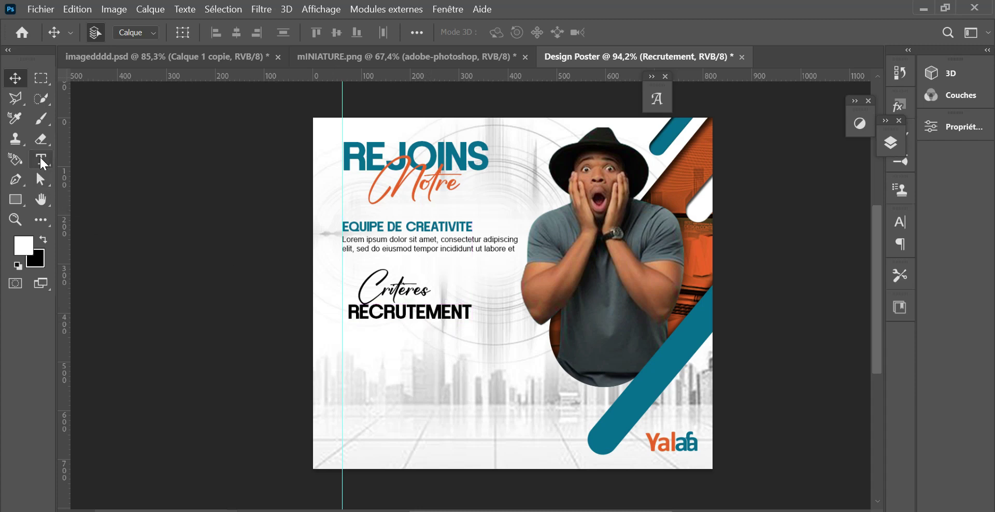
- Recolour "Critères" with the teal 006991 sampled from the REJOINS heading
left_click(41, 159)
left_click(389, 288)
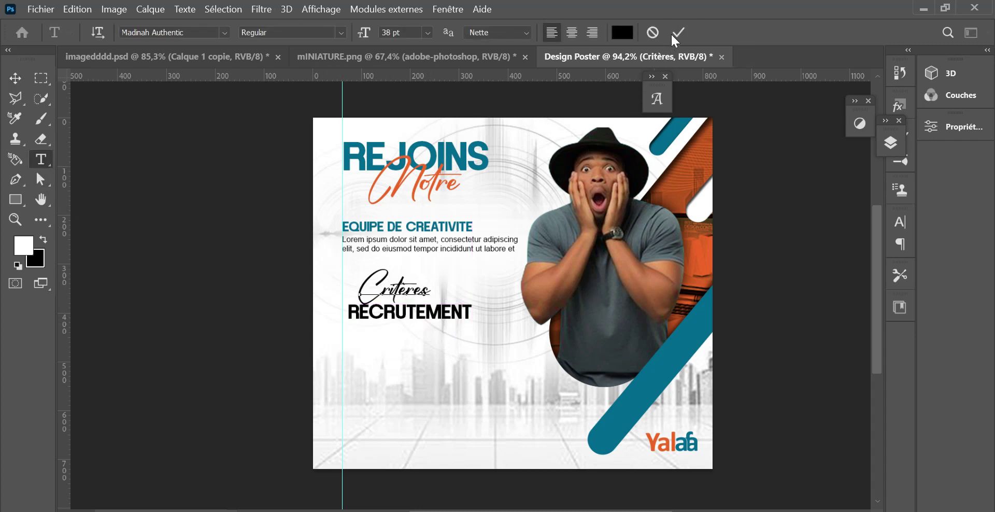
left_click(621, 34)
left_click(479, 161)
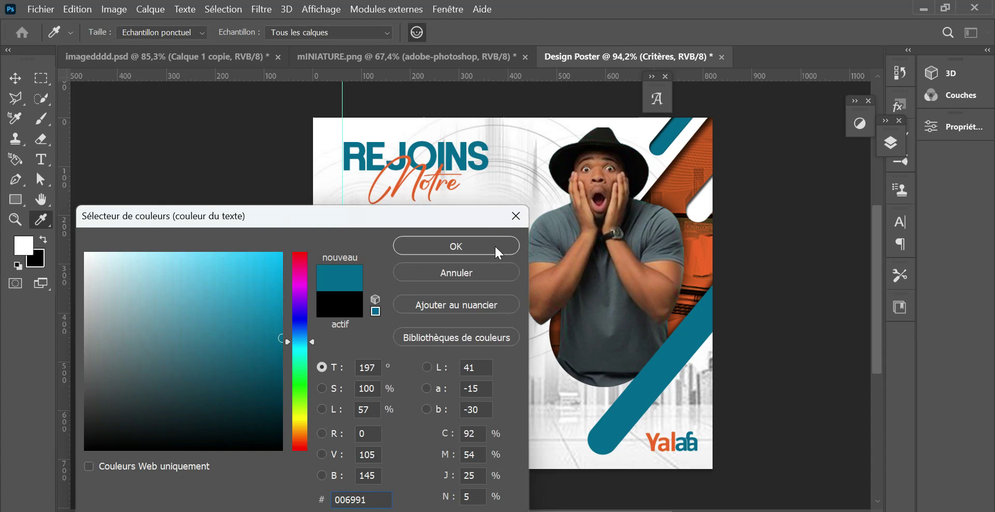
key("Return")
- Recolour "RECRUTEMENT" with the orange sampled from the Yalafa logo
left_click(425, 311)
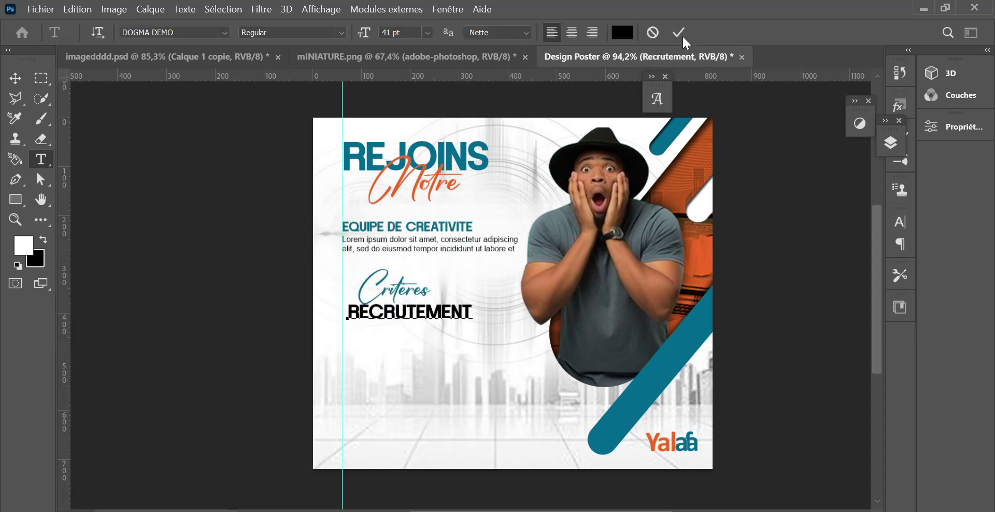
left_click(622, 32)
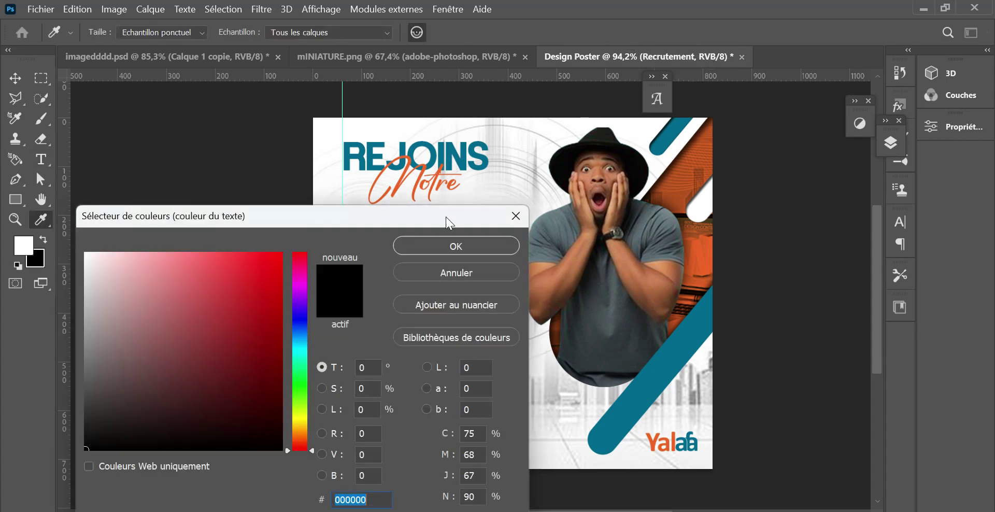
left_click(654, 444)
left_click(442, 347)
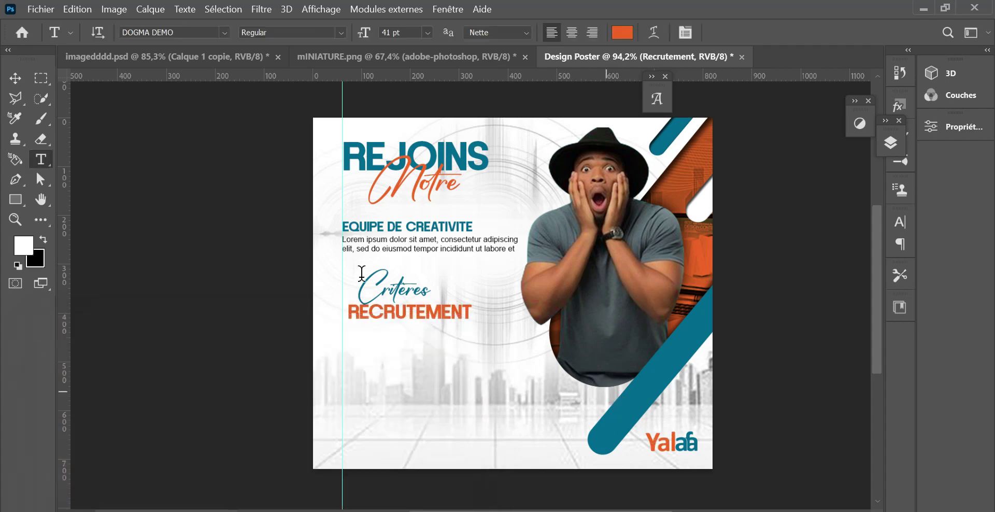
left_click(15, 78)
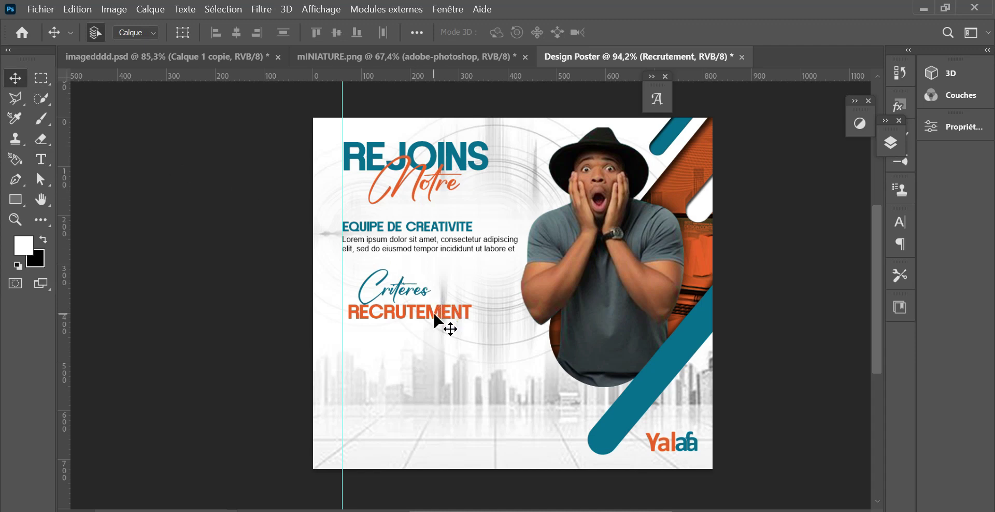
- Move "RECRUTEMENT" slightly up so it sits tight beneath "Critères"
left_click_drag(434, 311, 433, 304)
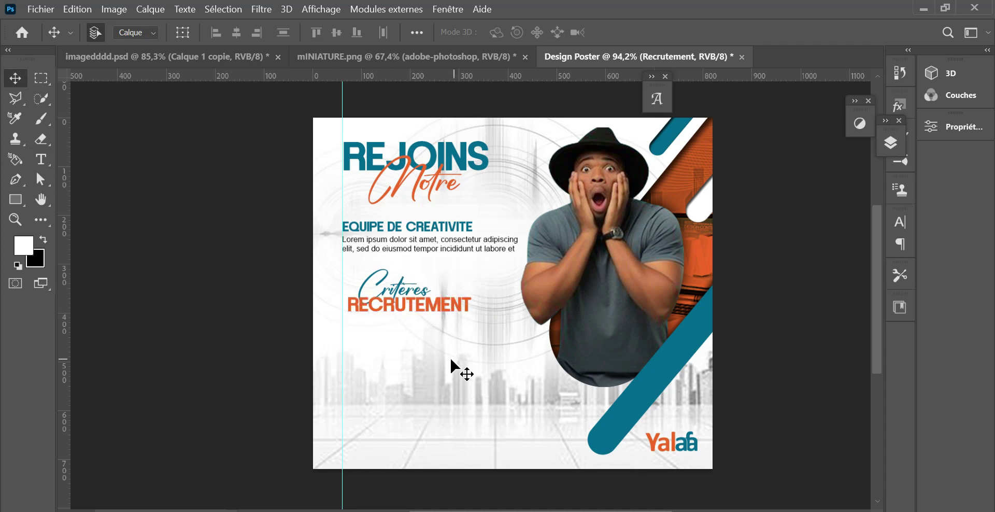
left_click(890, 142)
left_click_drag(801, 240, 797, 264)
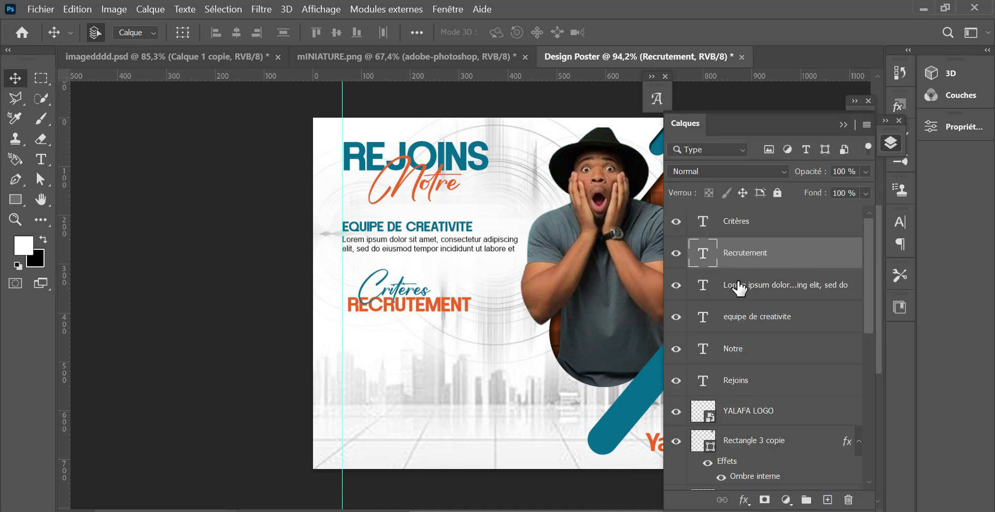
left_click(843, 124)
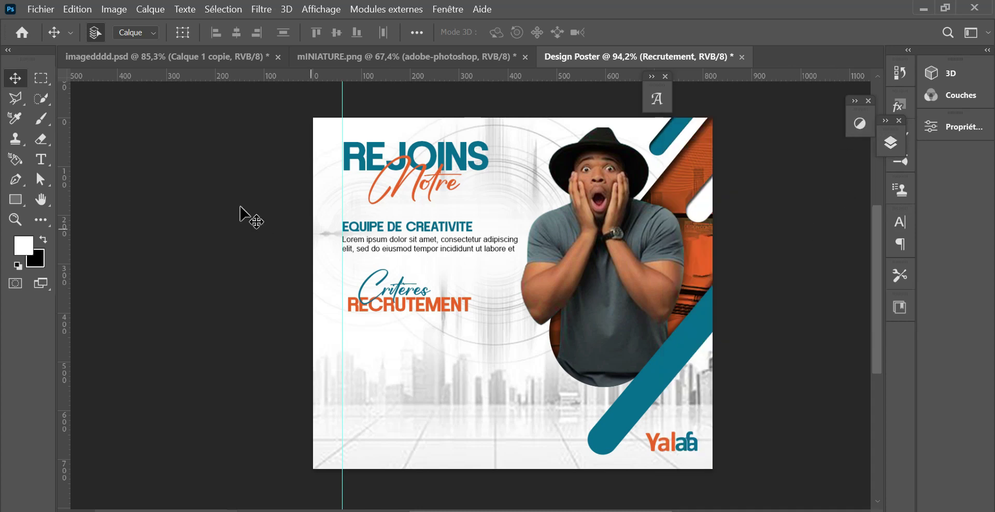
- Add a Lorem ipsum paragraph box beneath "RECRUTEMENT", as wide as that heading, in Arial at 25 pt
left_click(41, 159)
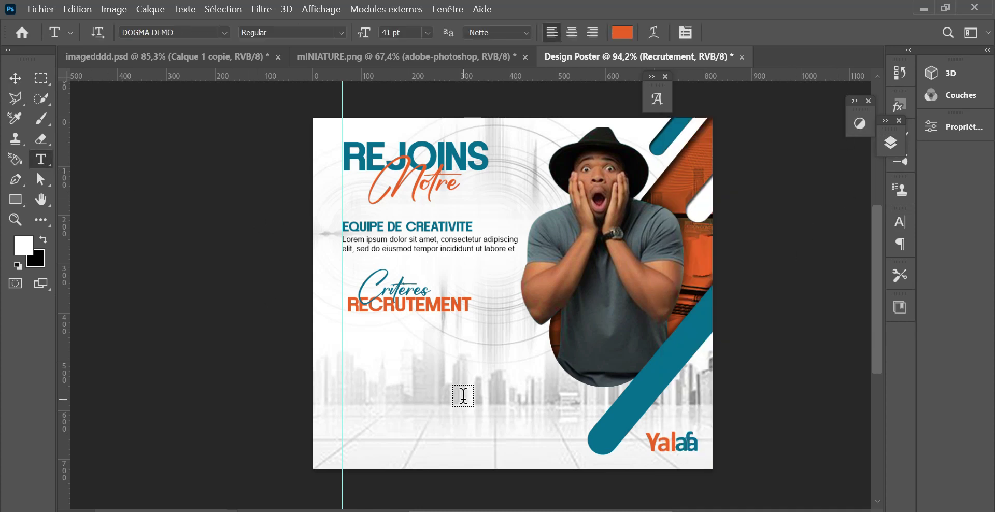
left_click_drag(349, 317, 475, 427)
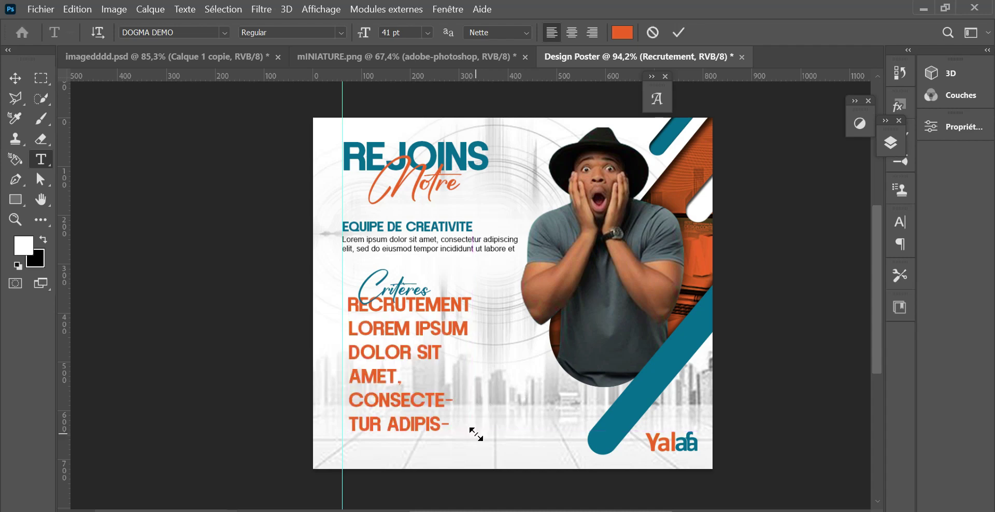
left_click(224, 32)
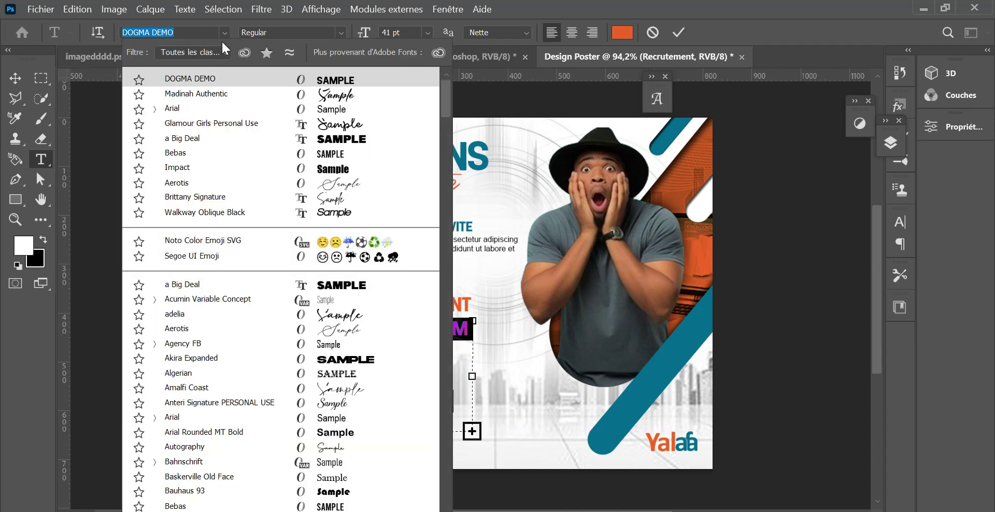
left_click(315, 111)
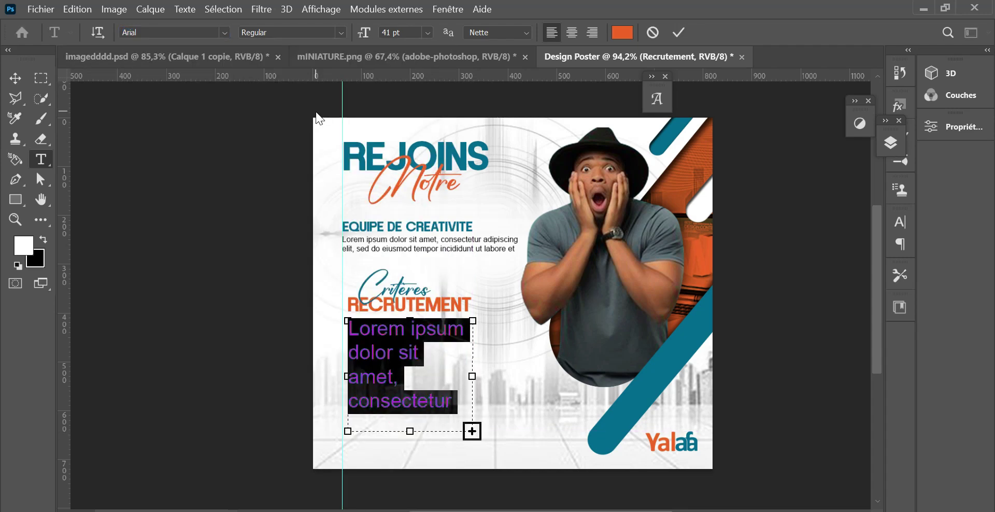
left_click(429, 32)
left_click(410, 170)
left_click_drag(363, 36, 364, 39)
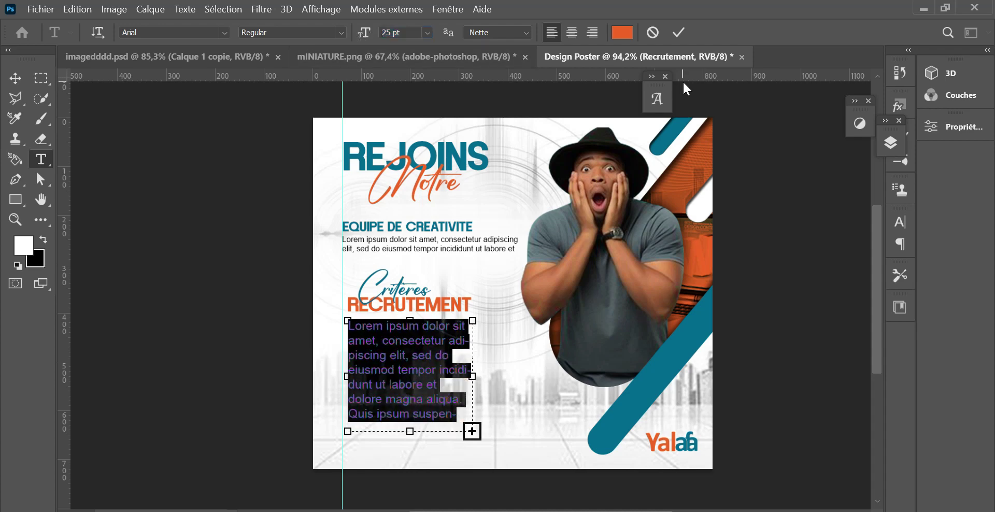
left_click(679, 34)
- Set the new paragraph's leading to 34 pt and widen its text box towards the man
left_click(685, 32)
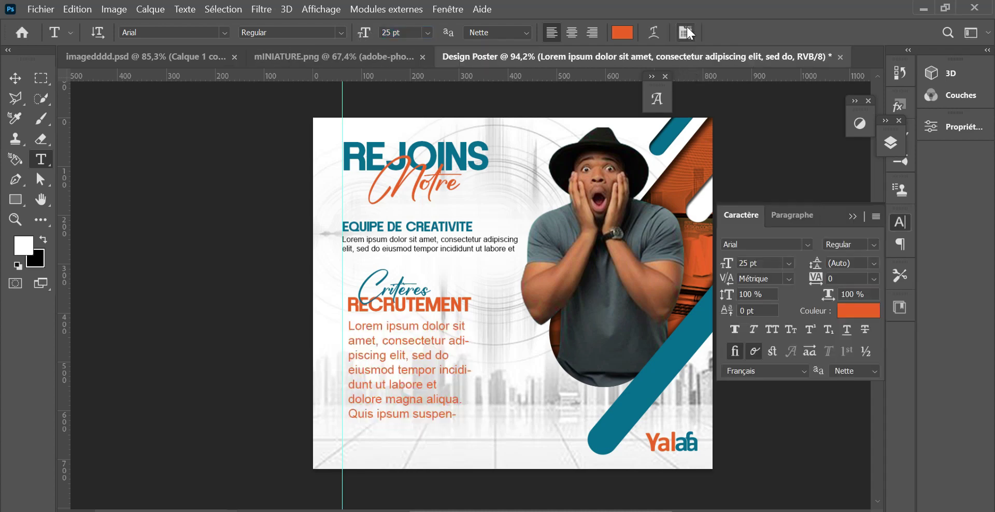
left_click_drag(817, 267, 822, 280)
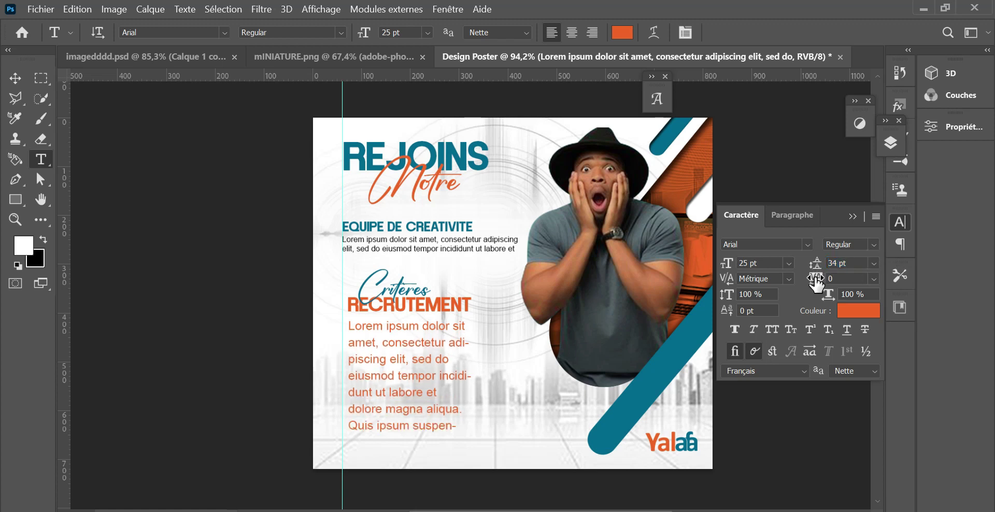
left_click(443, 378)
left_click_drag(472, 377, 498, 379)
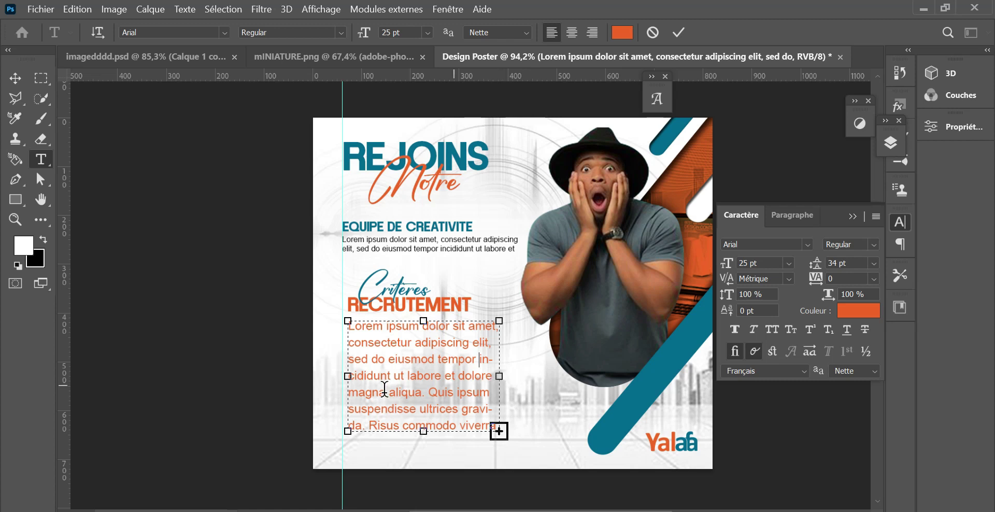
- Delete the paragraph's text after "Quis ipsum" and shorten the text box to the five remaining lines
left_click_drag(379, 420, 526, 452)
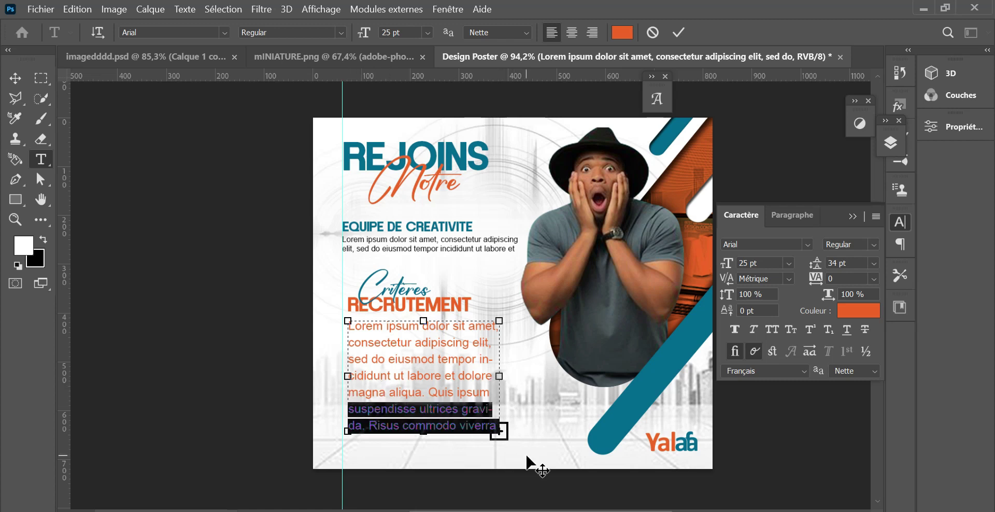
type("maecenas accumsan lacus vel facilisis.")
left_click_drag(351, 408, 487, 446)
key("BackSpace")
left_click_drag(426, 430, 429, 408)
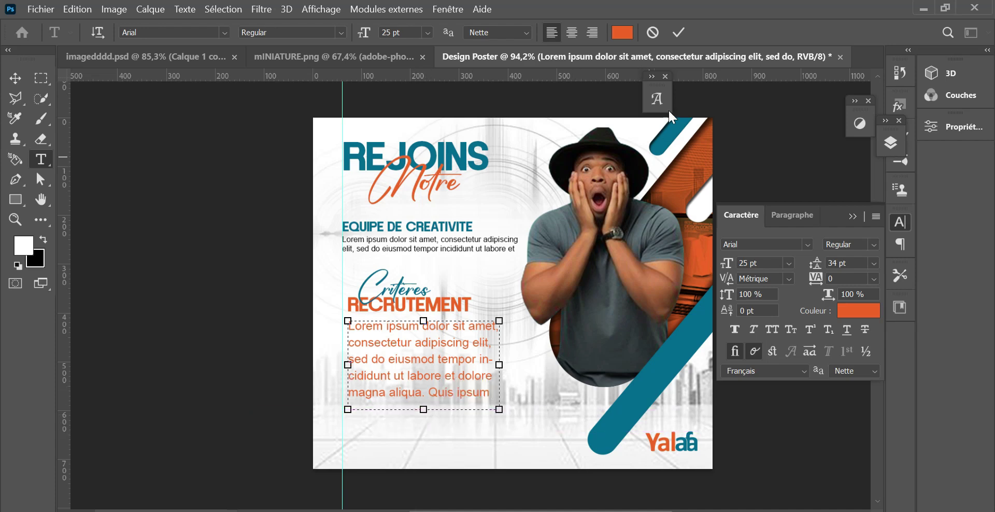
left_click(679, 33)
- Recolour the criteria paragraph black
left_click(622, 32)
left_click_drag(59, 431, 33, 469)
left_click(409, 247)
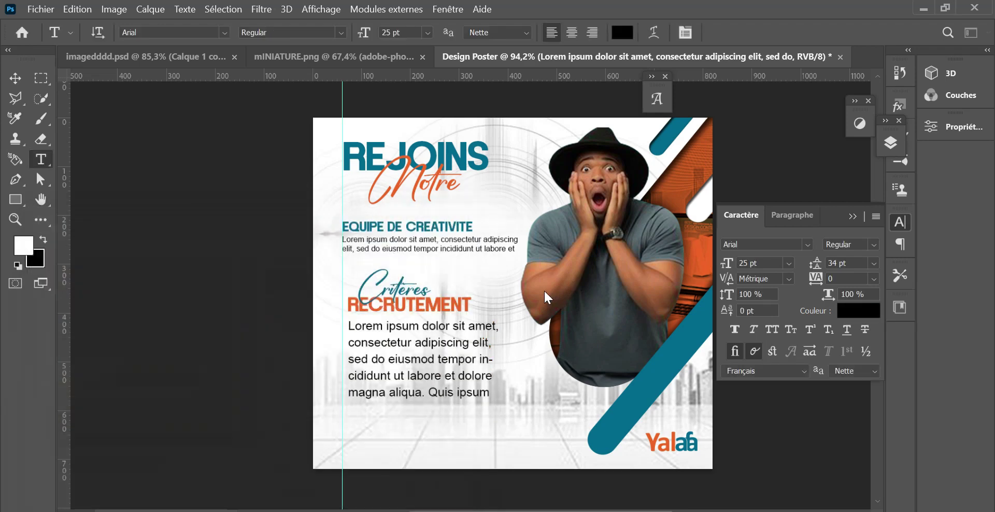
left_click(853, 217)
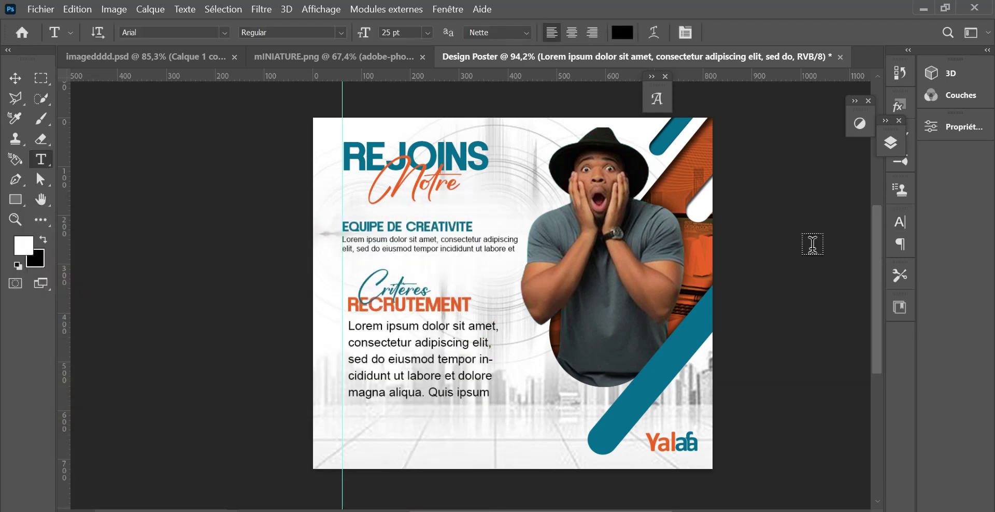
- Insert a right-pointing black triangle glyph (►) before "Lorem" at the start of the criteria paragraph
scroll(506, 354, "up", 1)
scroll(506, 354, "up", 3)
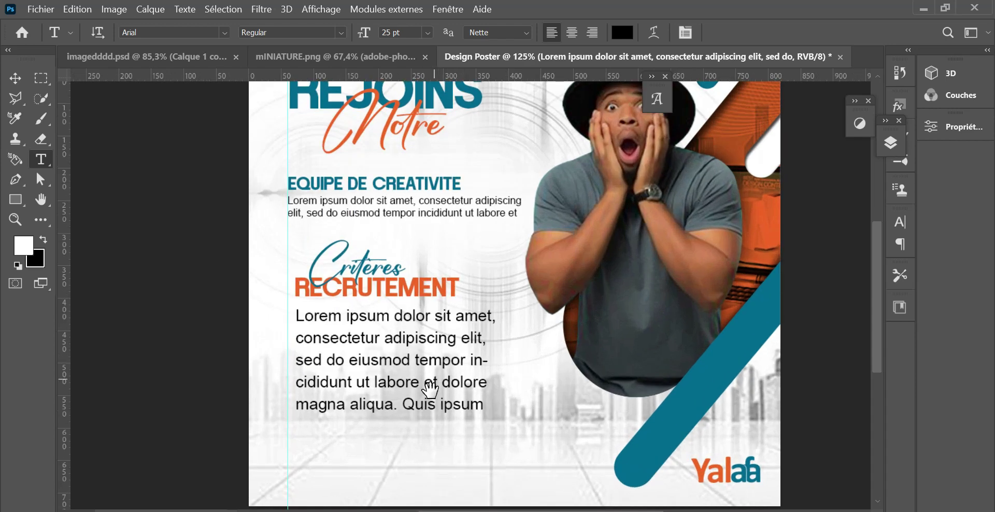
left_click(351, 278)
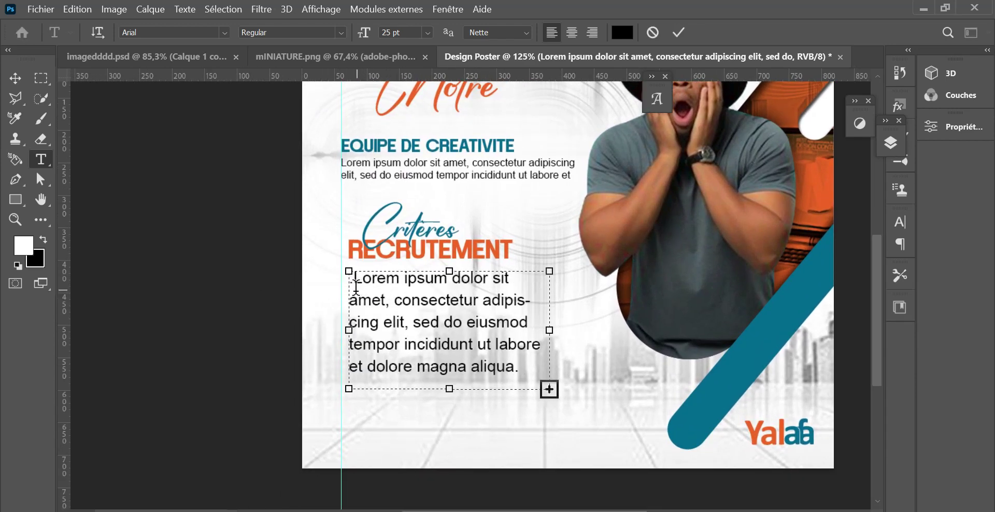
left_click(188, 8)
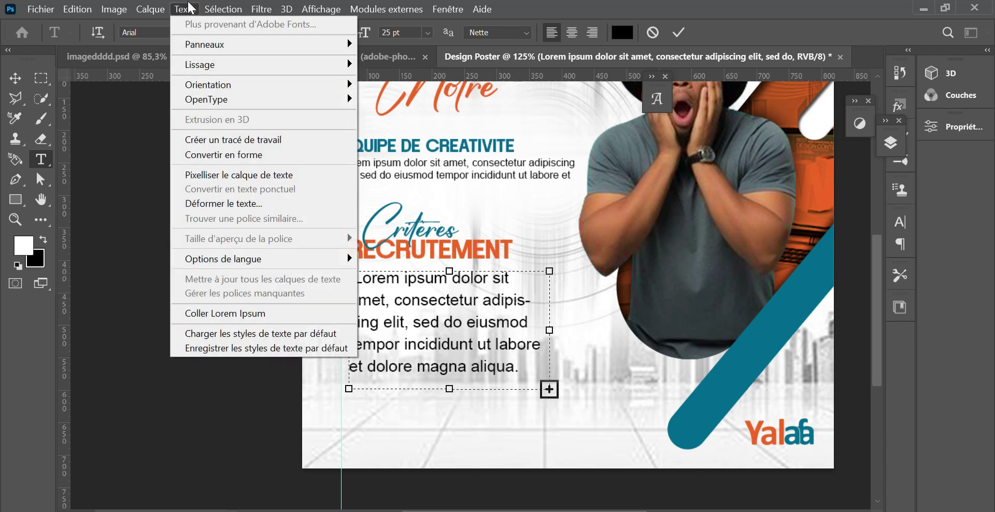
mouse_move(248, 47)
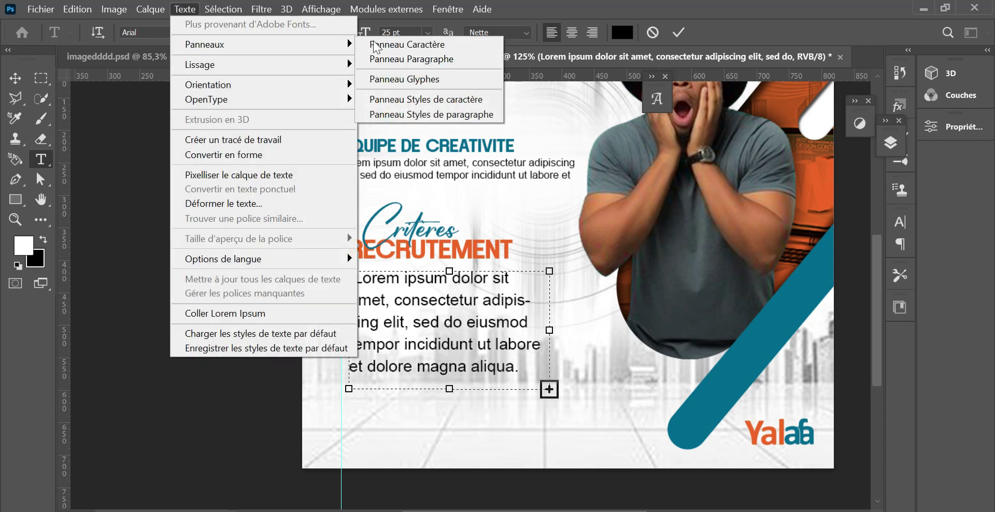
left_click(404, 78)
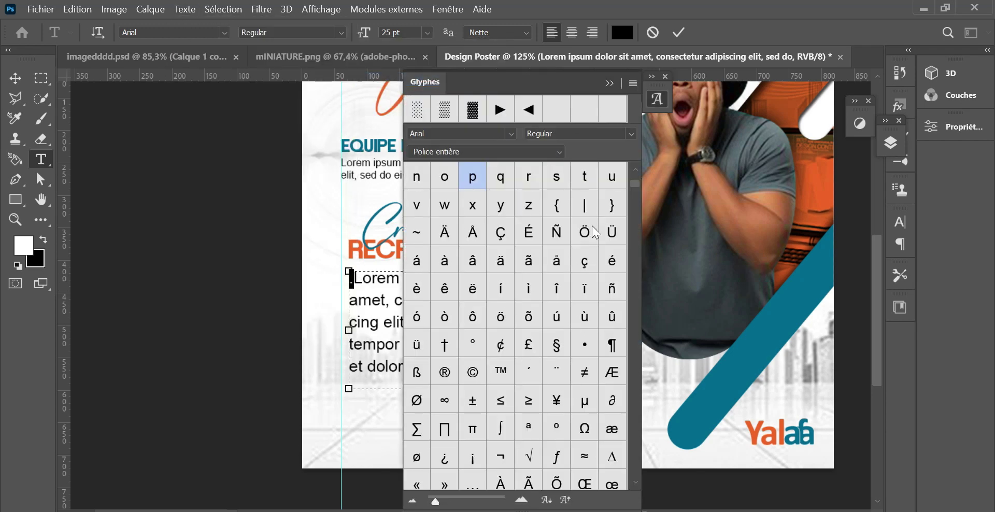
double_click(499, 110)
left_click(365, 280)
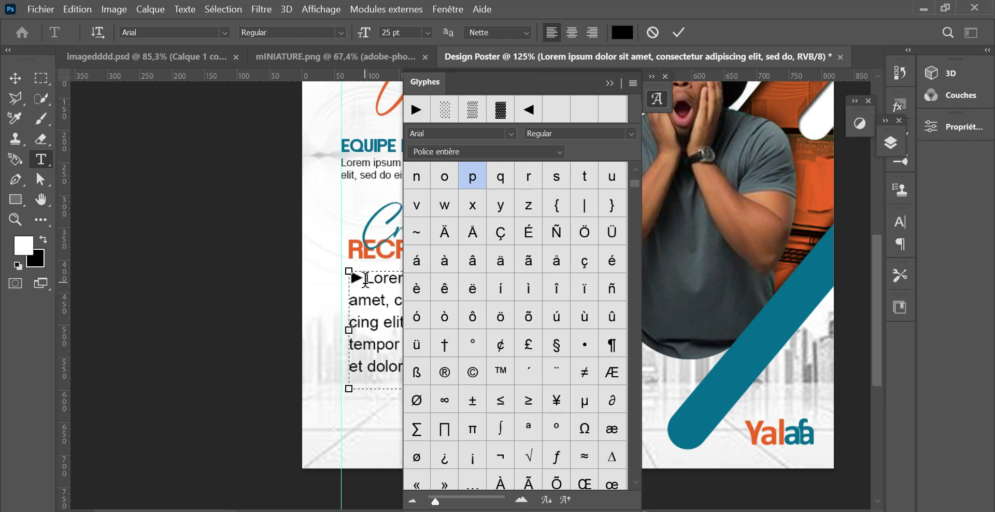
left_click(677, 33)
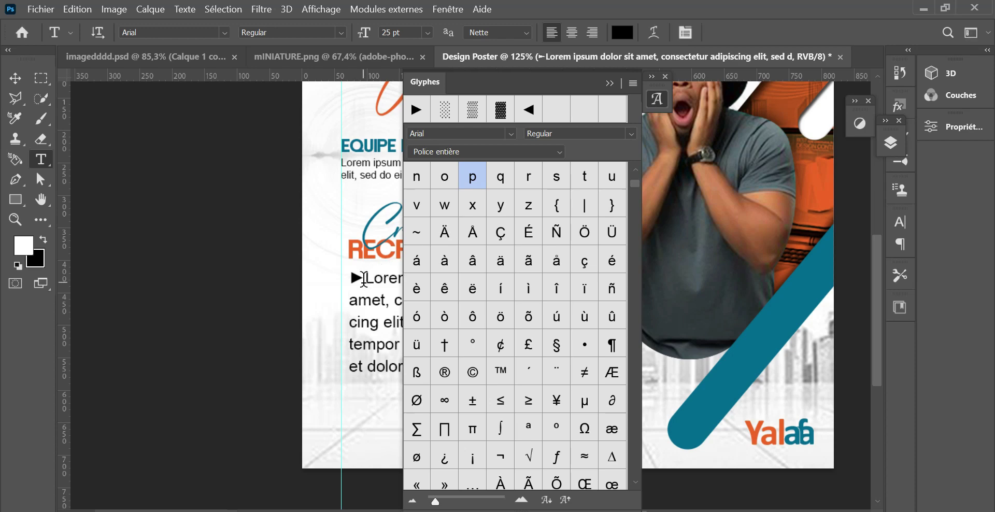
left_click(607, 84)
- Copy the triangle glyph and paste it before "amet", starting that text on its own line
left_click_drag(364, 276, 355, 279)
key("ctrl+c")
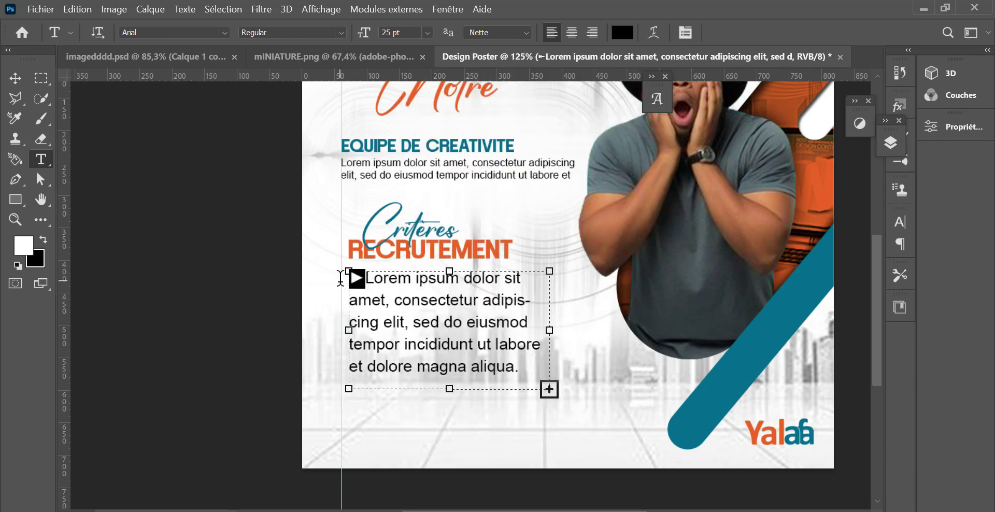
left_click(77, 9)
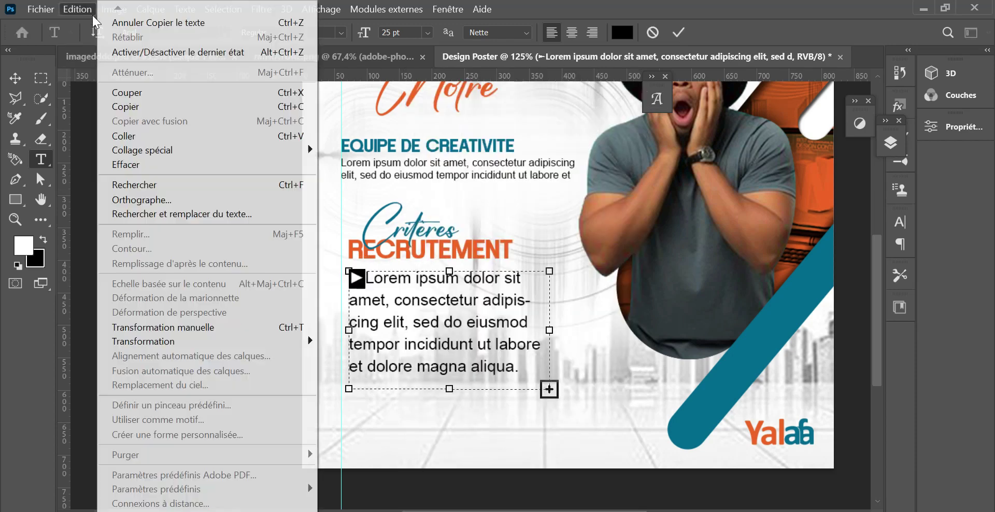
left_click(133, 102)
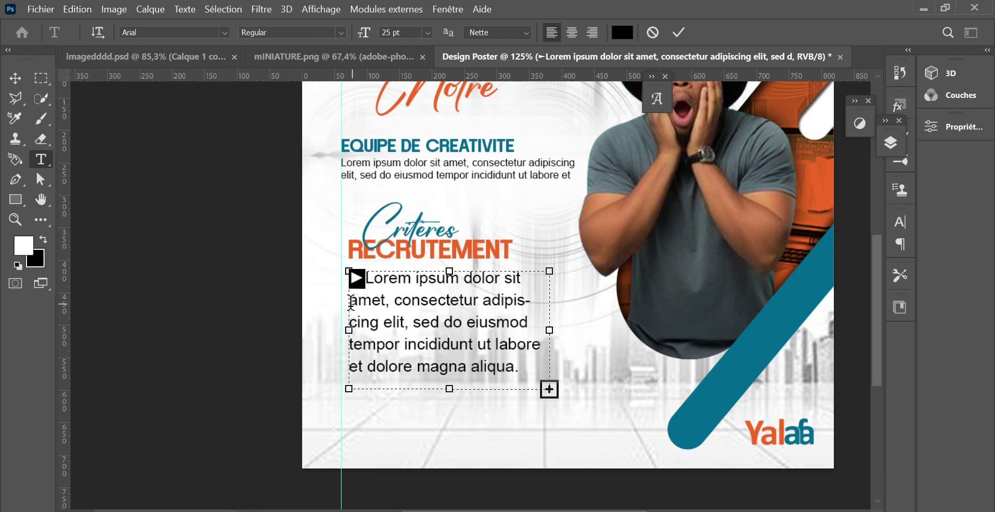
left_click(355, 309)
left_click(81, 10)
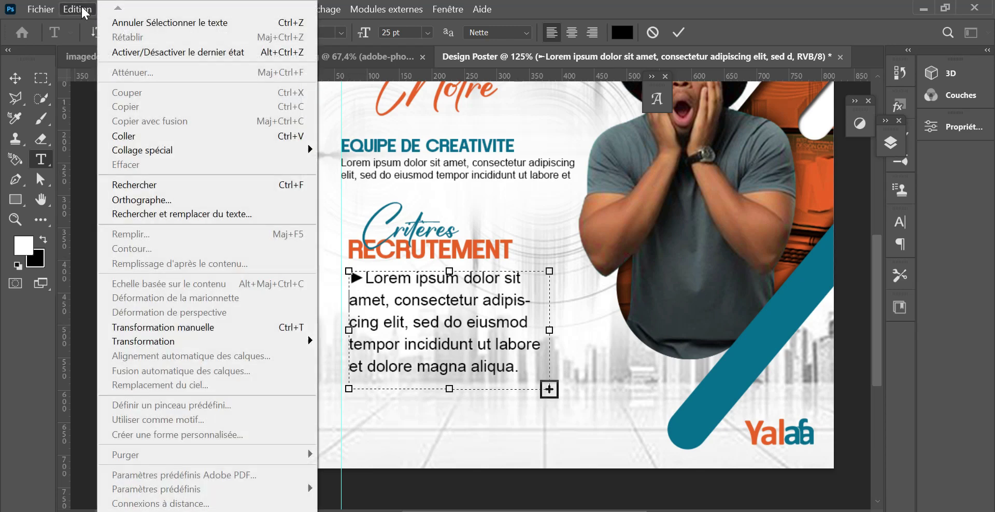
left_click(134, 135)
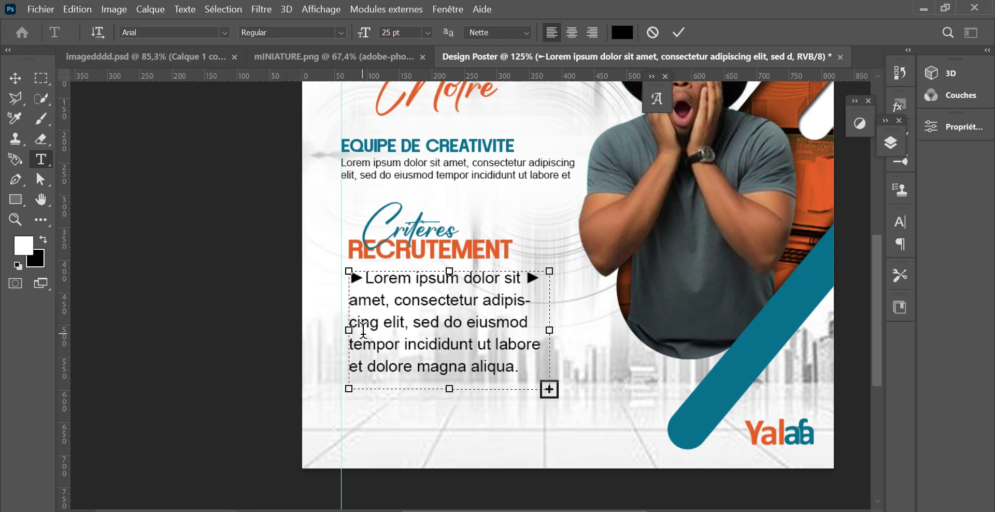
key("Return")
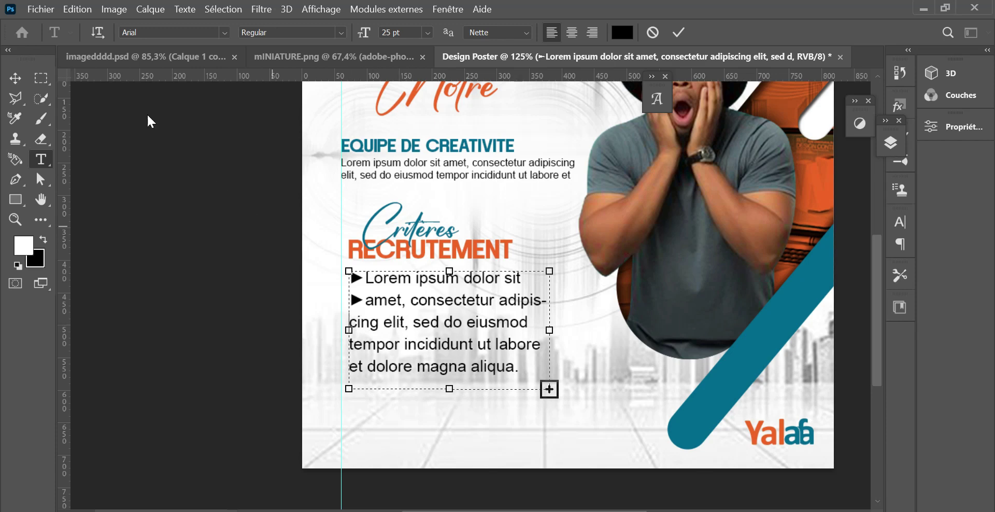
- Paste the triangle bullet before "cing elit", "tempor" and "labore", each starting its own line
left_click(88, 9)
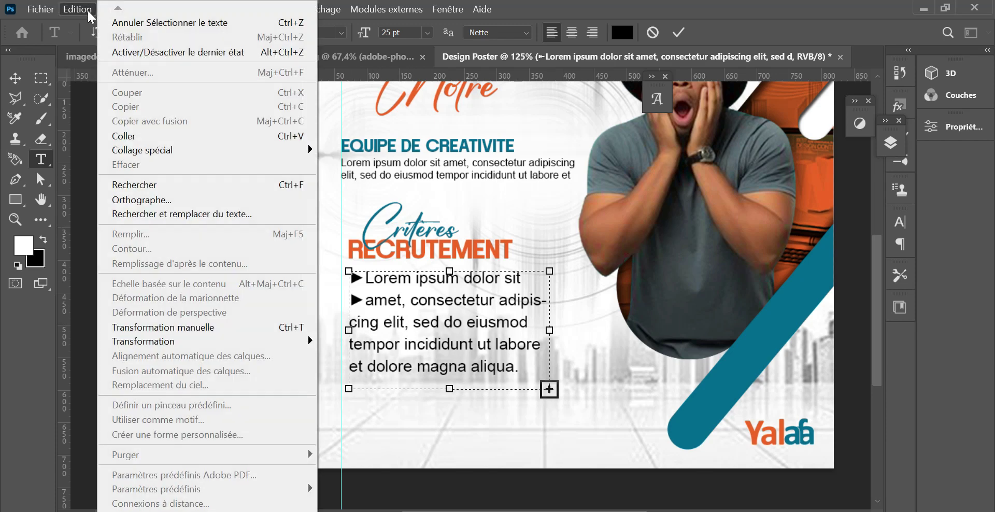
left_click(167, 135)
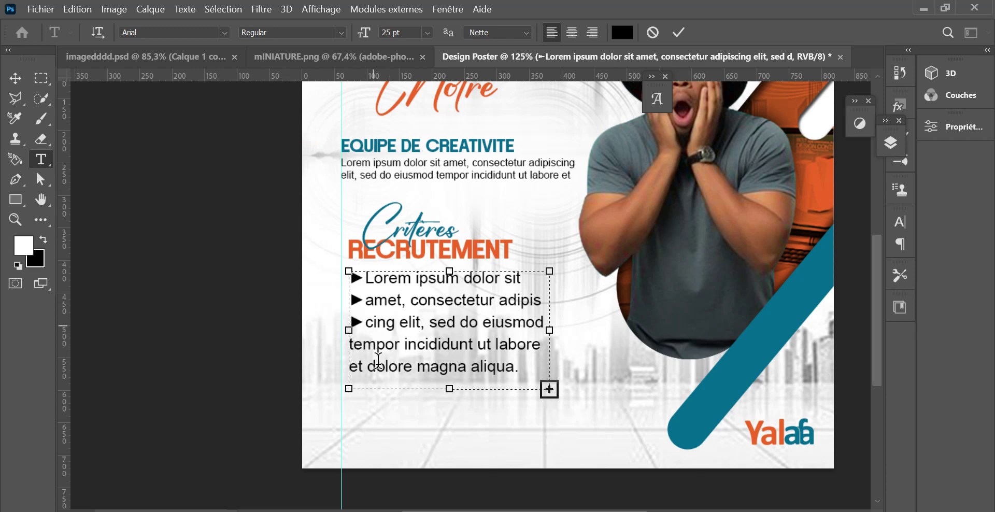
left_click(78, 10)
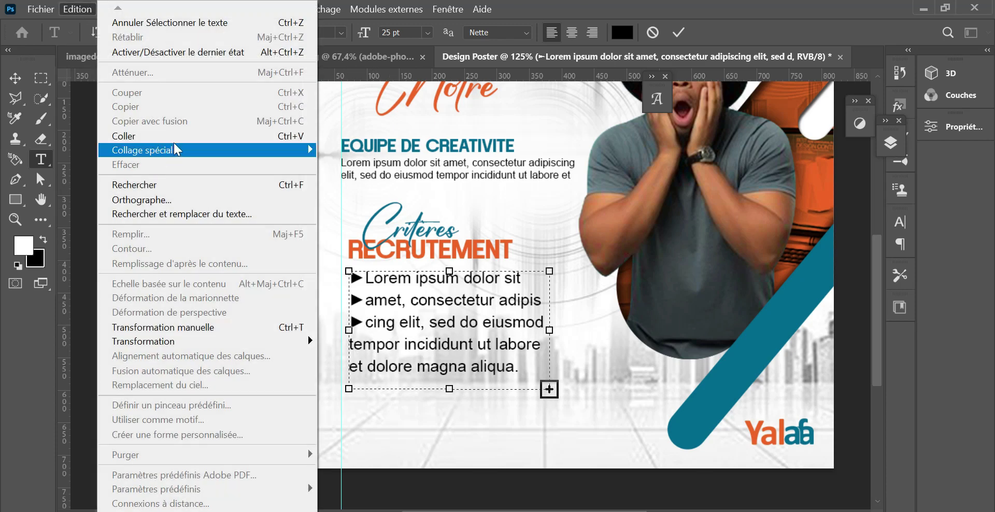
left_click(178, 139)
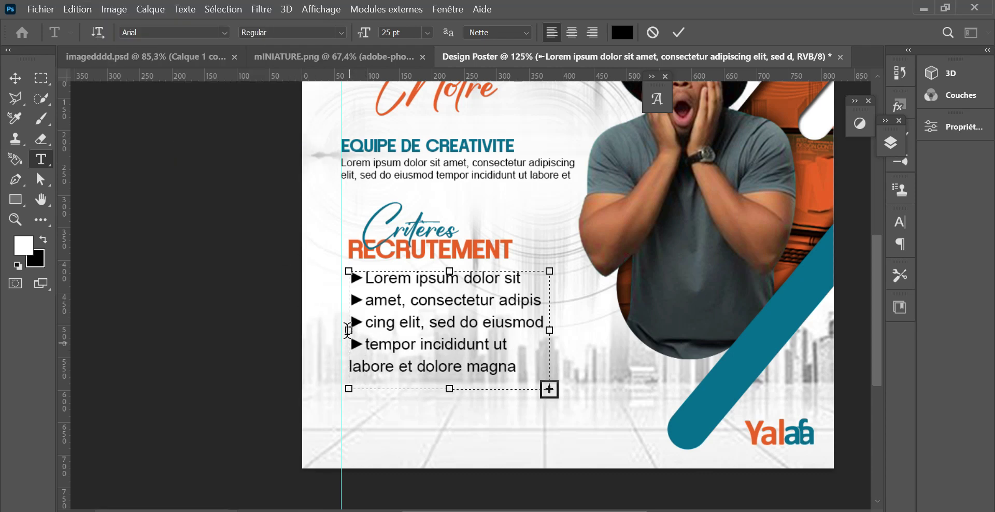
left_click(78, 9)
left_click(165, 138)
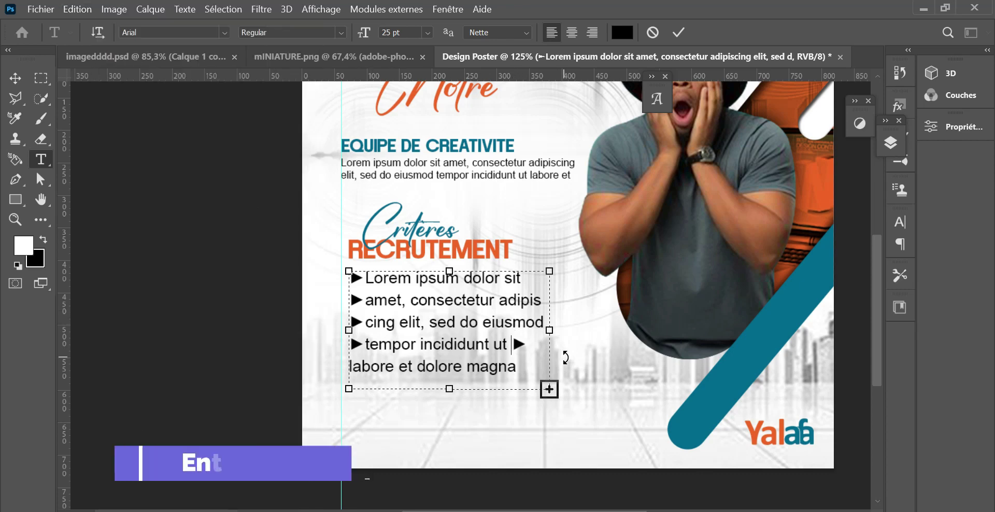
key("Return")
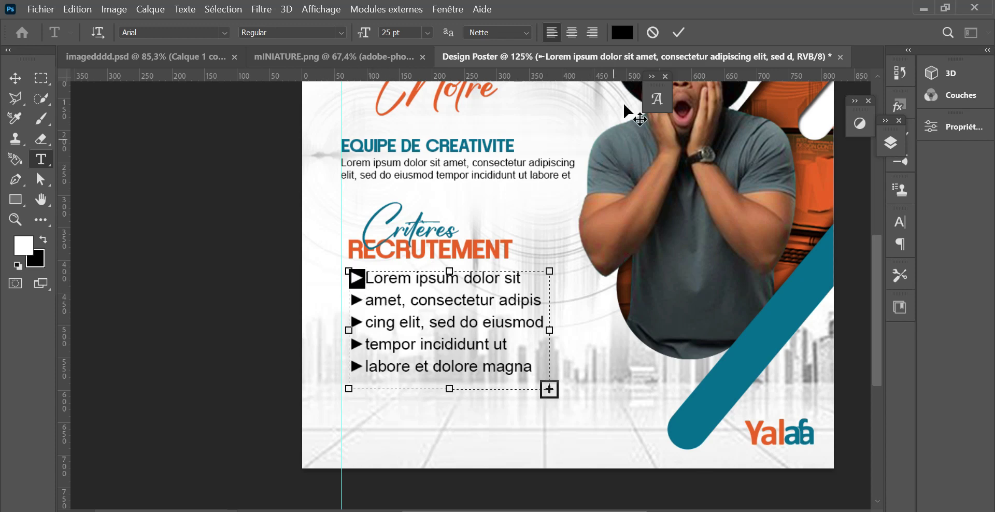
- Recolour the first criteria bullet triangle teal (#006991) and the second one orange (#f26522), sampling both colours from the poster
left_click(622, 33)
left_click(747, 333)
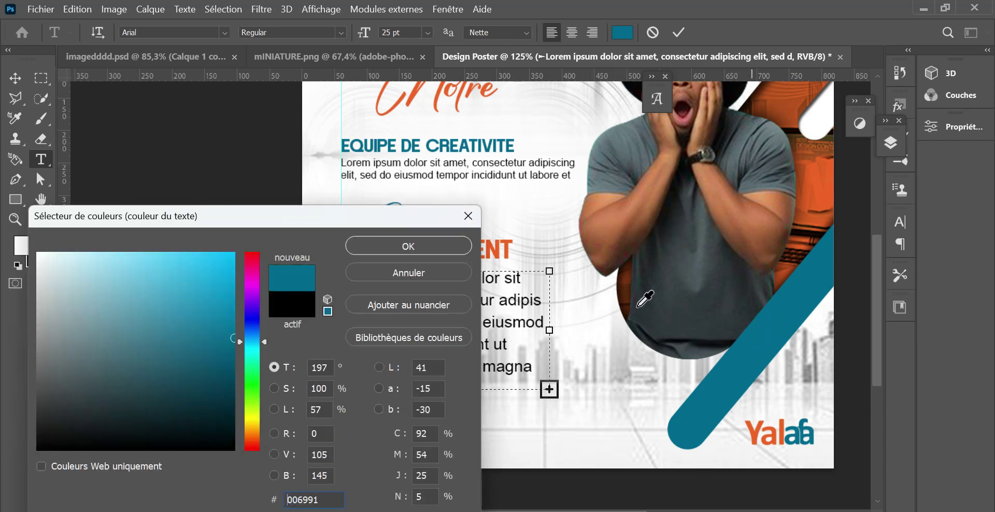
left_click(448, 249)
left_click_drag(350, 300, 365, 300)
left_click(622, 32)
left_click(509, 247)
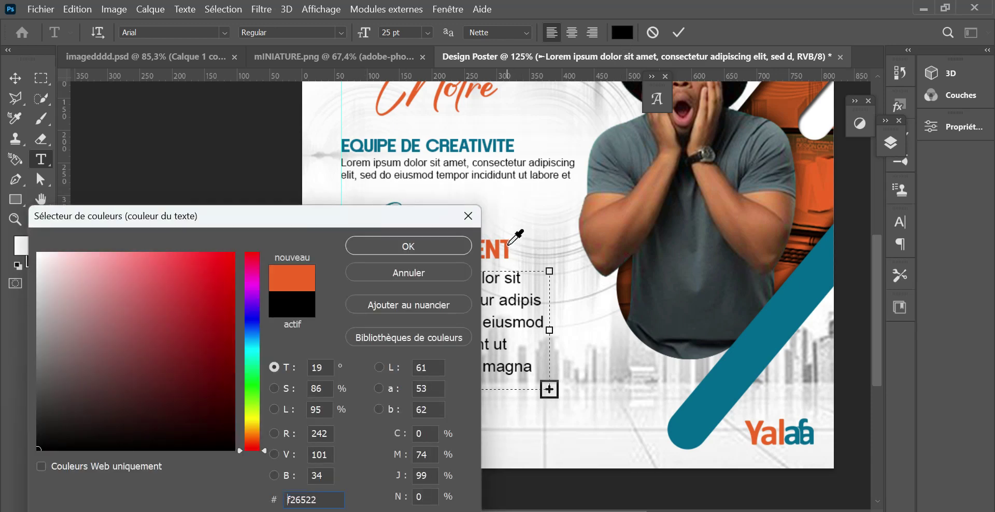
left_click(450, 246)
- Recolour the third bullet triangle teal and the fourth one orange, sampling the colours from the poster
left_click_drag(365, 322, 350, 322)
left_click(621, 32)
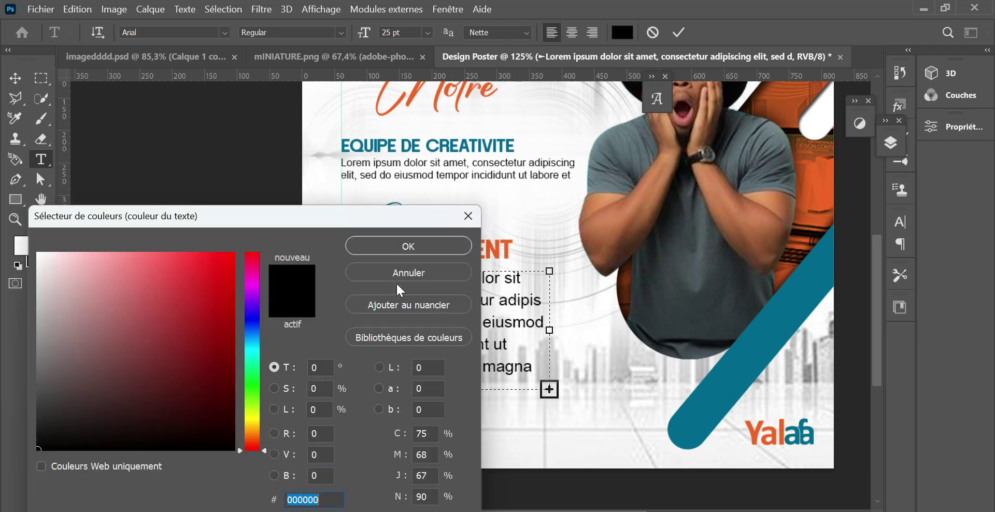
left_click(699, 391)
left_click(426, 240)
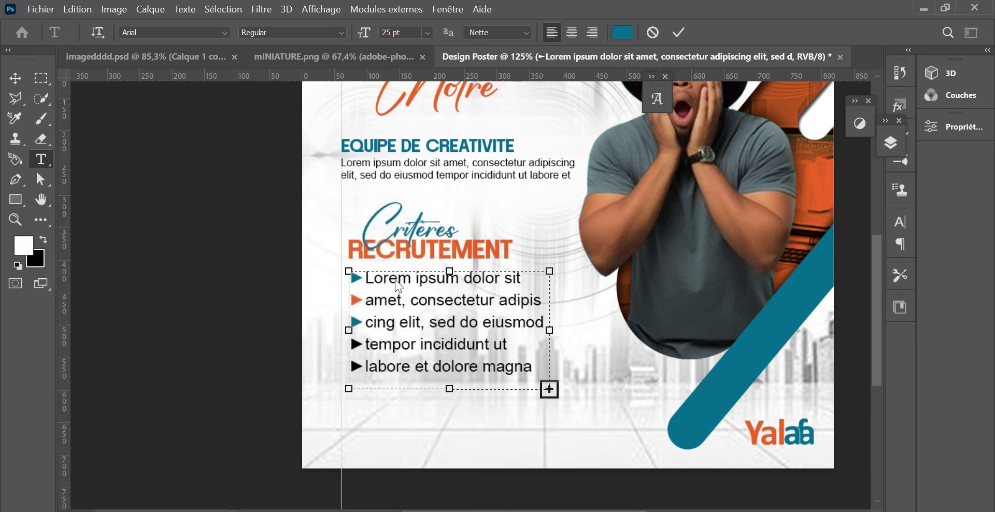
left_click_drag(364, 344, 325, 349)
left_click(622, 33)
left_click_drag(448, 228, 242, 345)
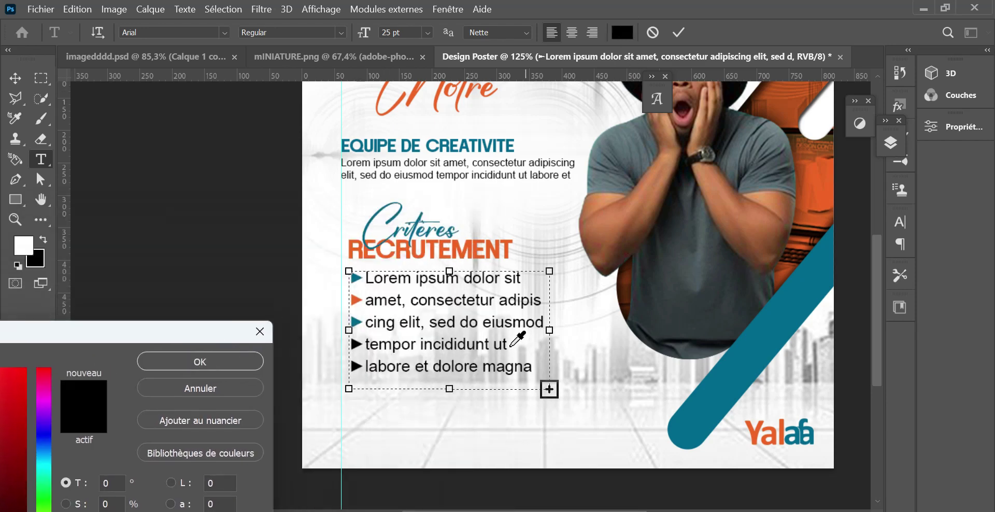
left_click(498, 251)
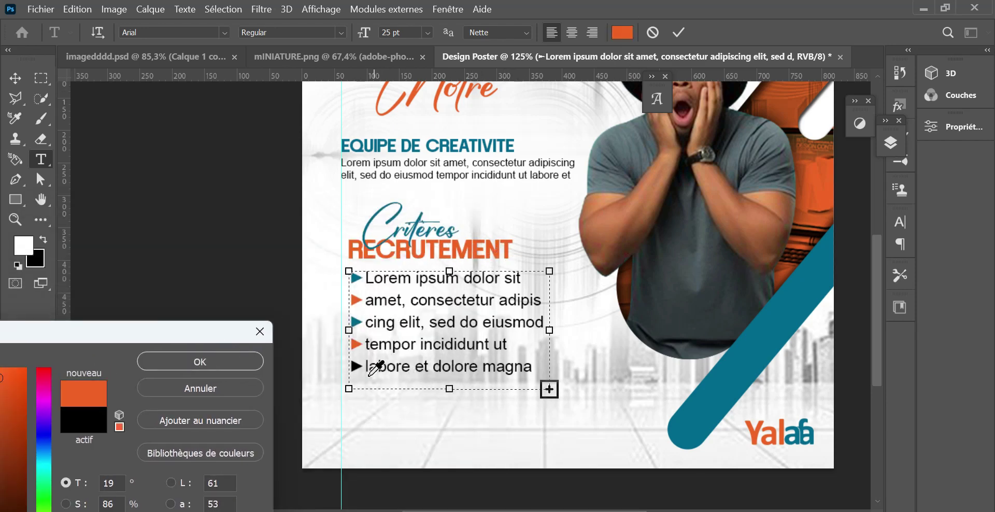
left_click(238, 361)
- Recolour the fifth bullet triangle, before "labore", teal (#006991) and commit the criteria text
left_click_drag(366, 366, 303, 370)
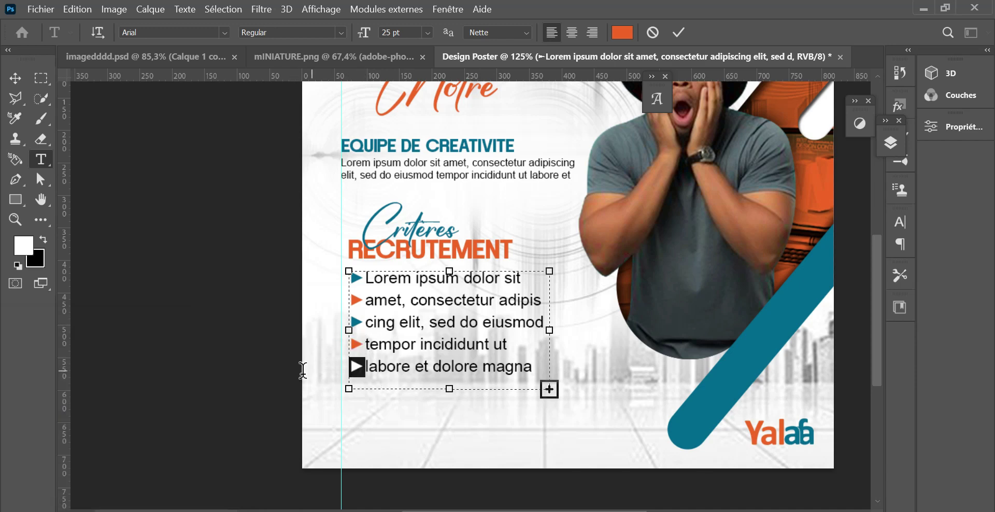
left_click(622, 32)
left_click(768, 332)
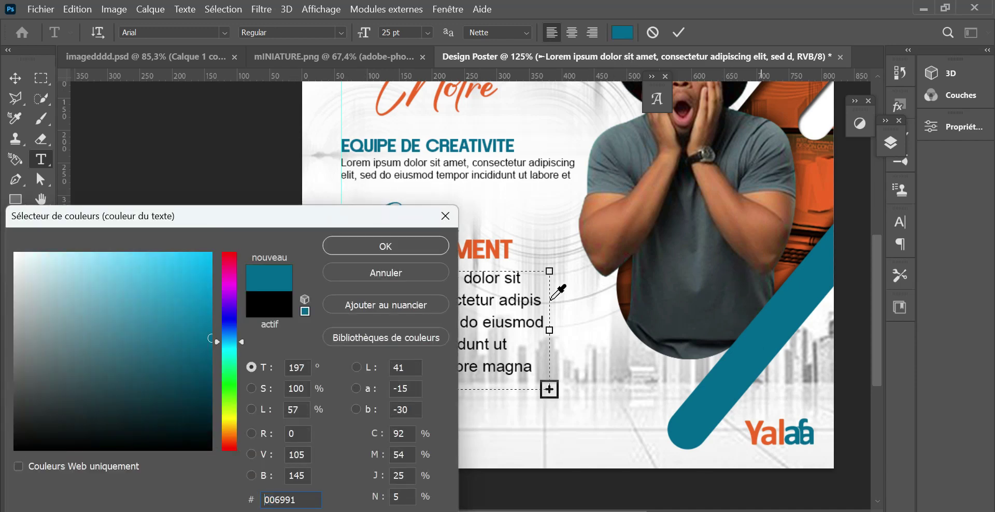
left_click(428, 241)
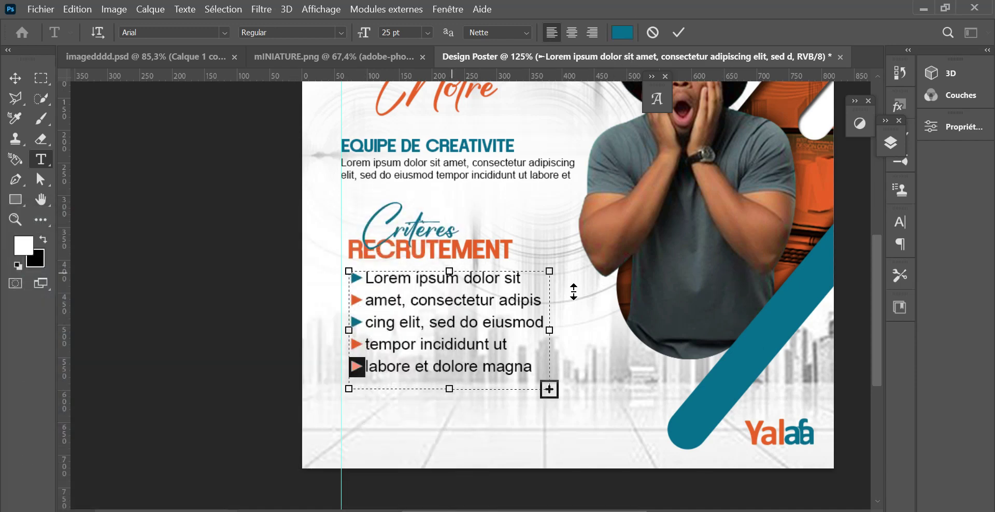
left_click(679, 32)
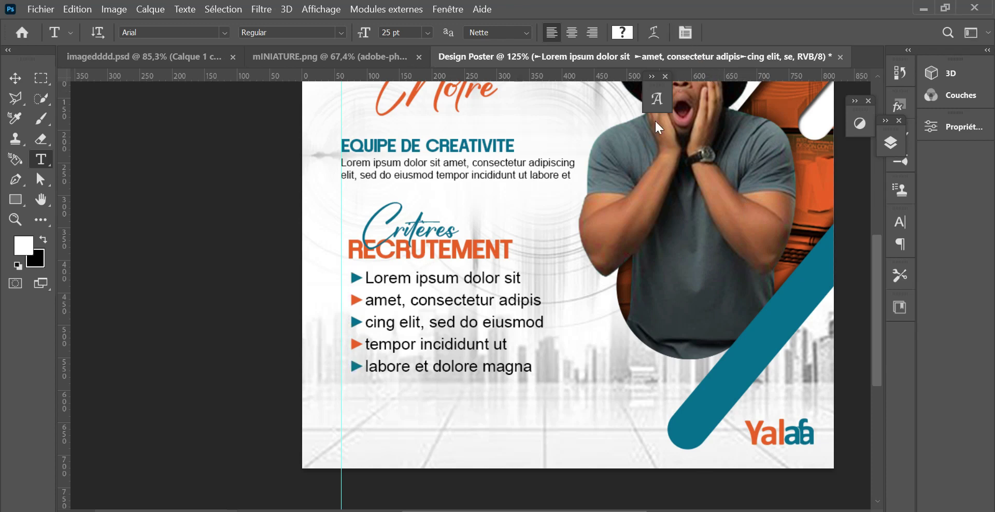
left_click(15, 78)
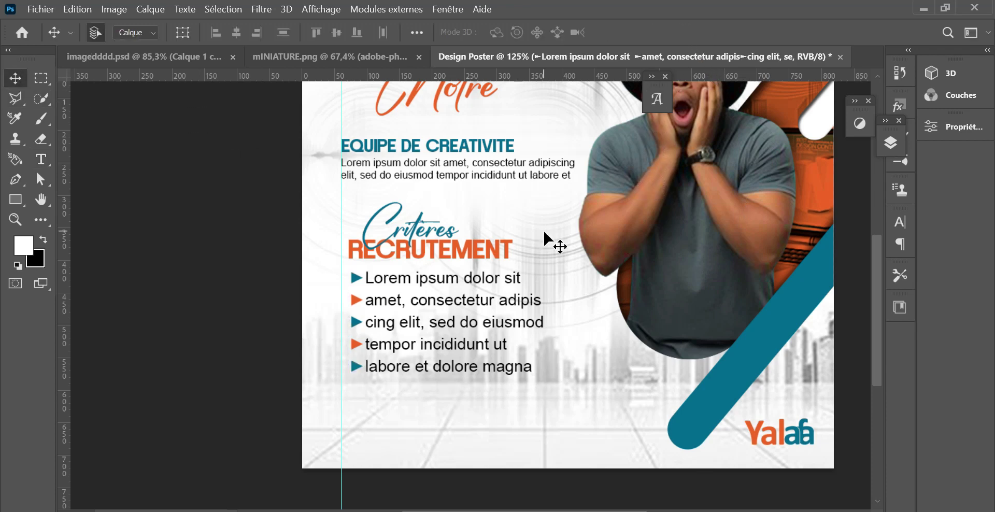
- Start a new text layer near the poster's left edge, just above the "Critères" heading
scroll(543, 229, "down", 2)
scroll(544, 238, "up", 3)
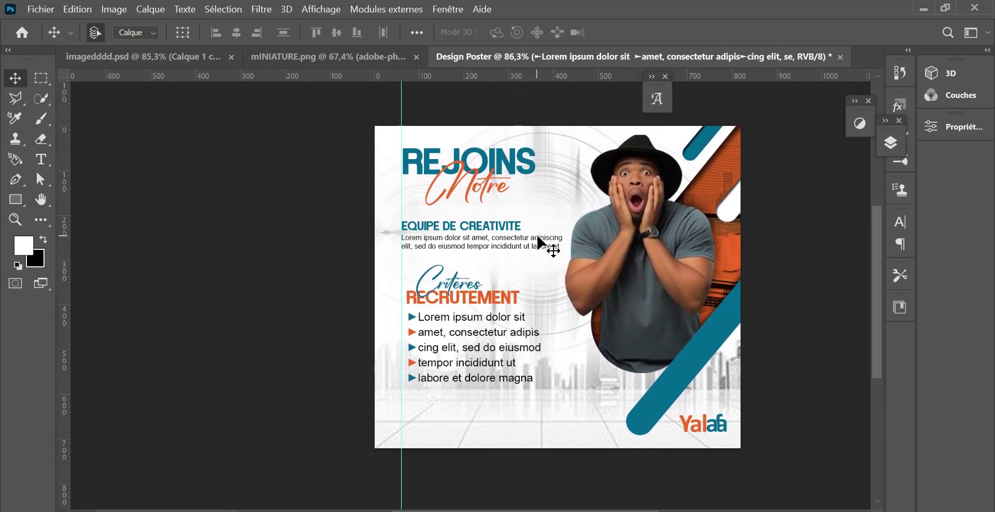
scroll(530, 241, "up", 3)
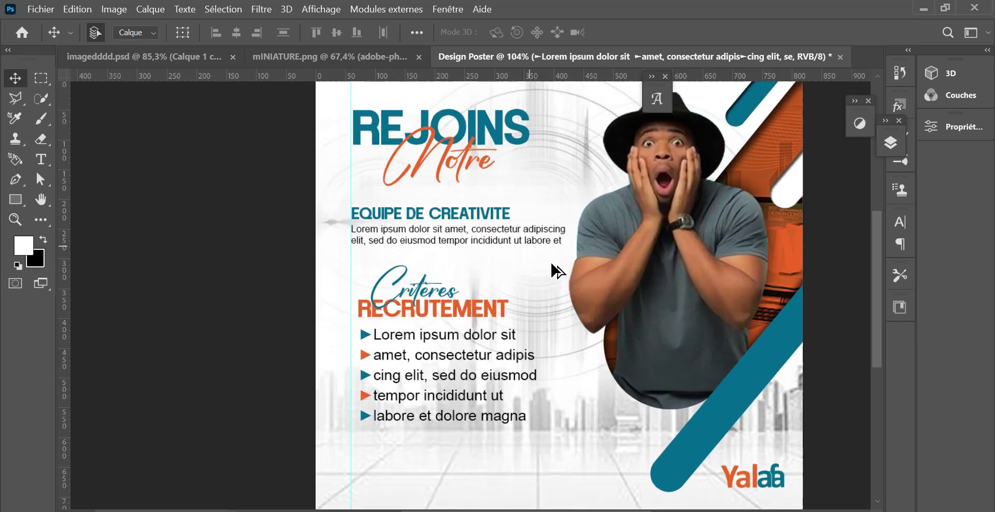
left_click_drag(484, 294, 549, 264)
left_click(41, 162)
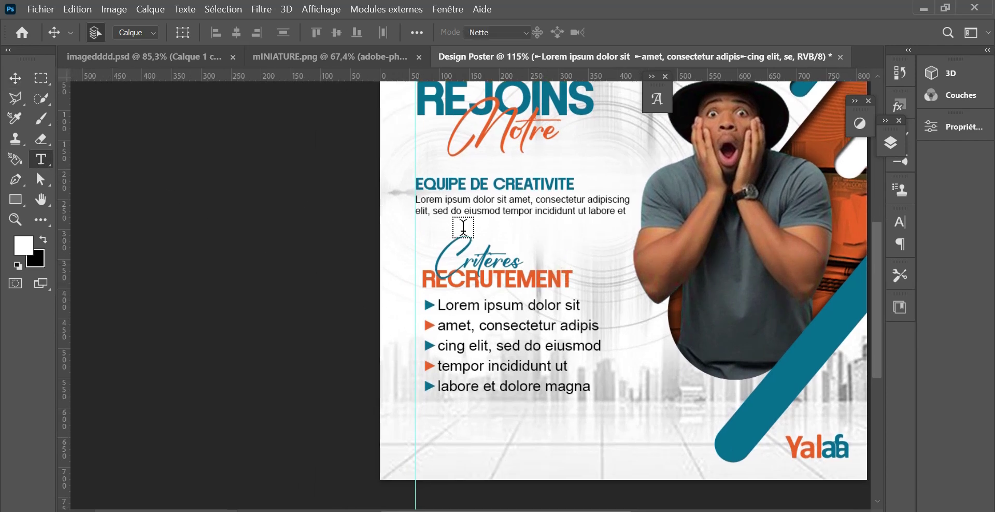
left_click(399, 235)
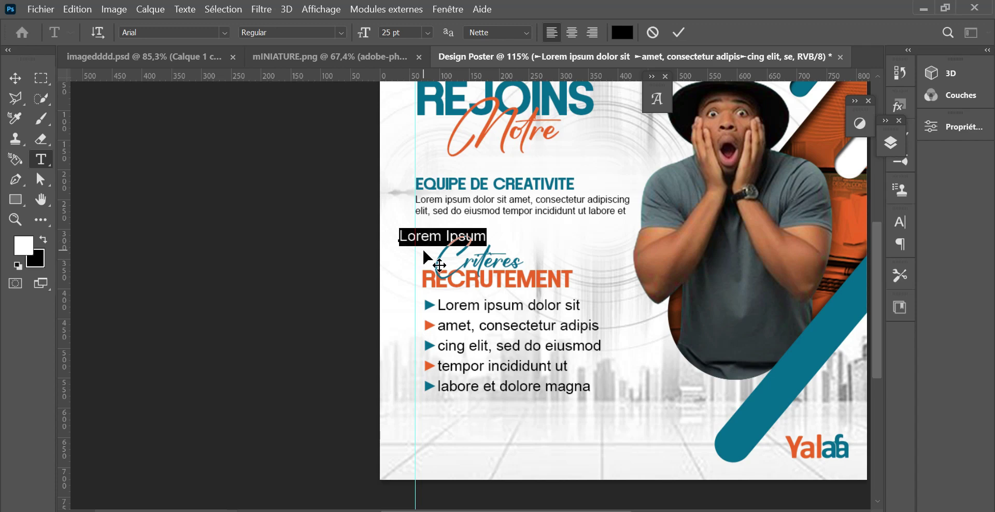
- Replace the placeholder text with the light dotted shade glyph (░) in Arial and set its size to 68 pt
left_click(185, 9)
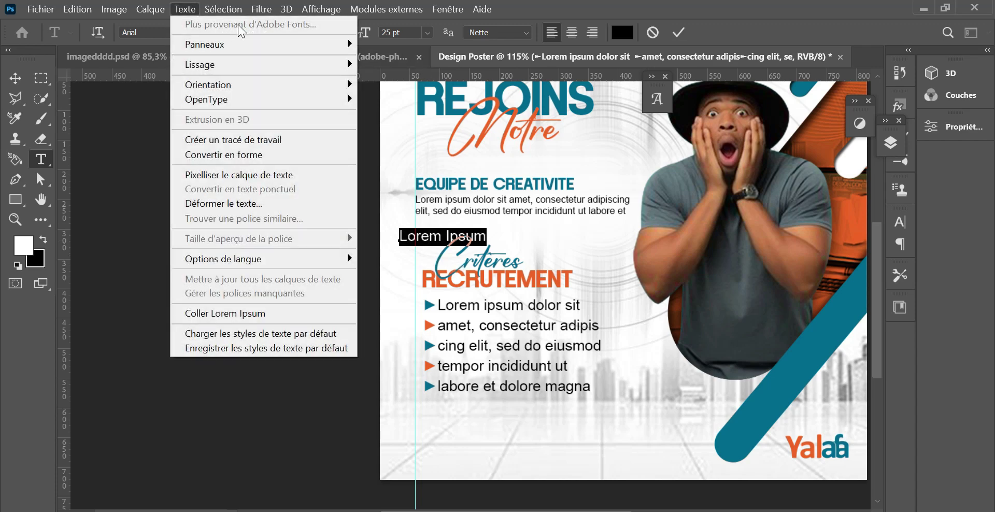
mouse_move(327, 42)
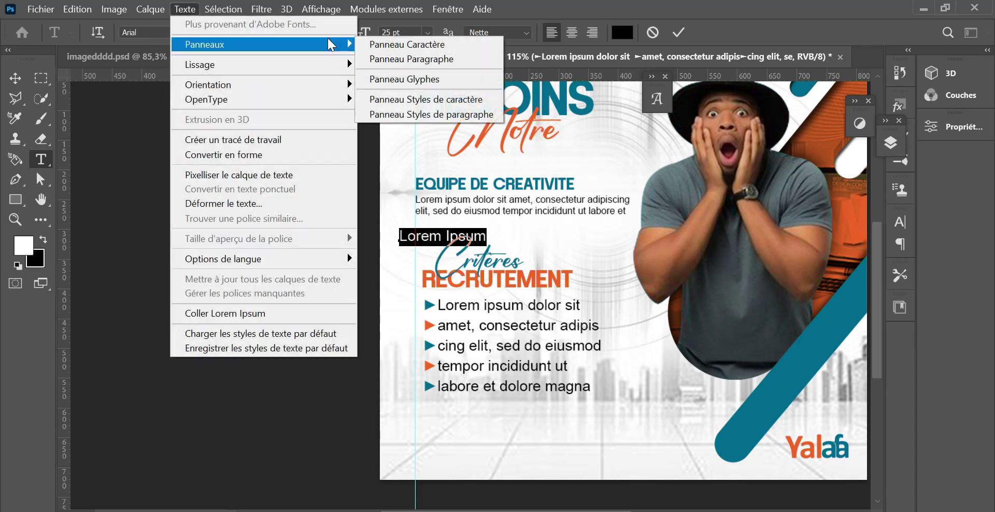
left_click(422, 80)
scroll(641, 202, "down", 10)
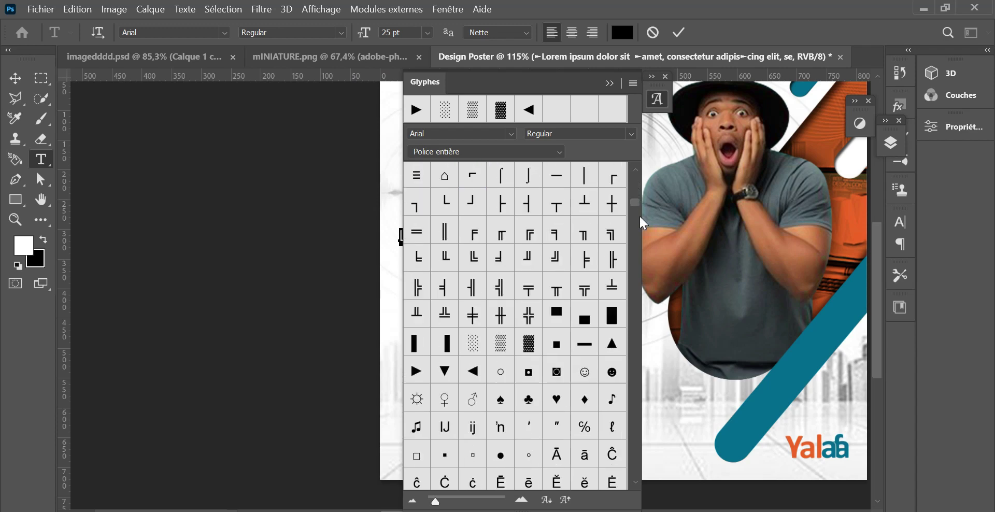
left_click_drag(642, 208, 645, 193)
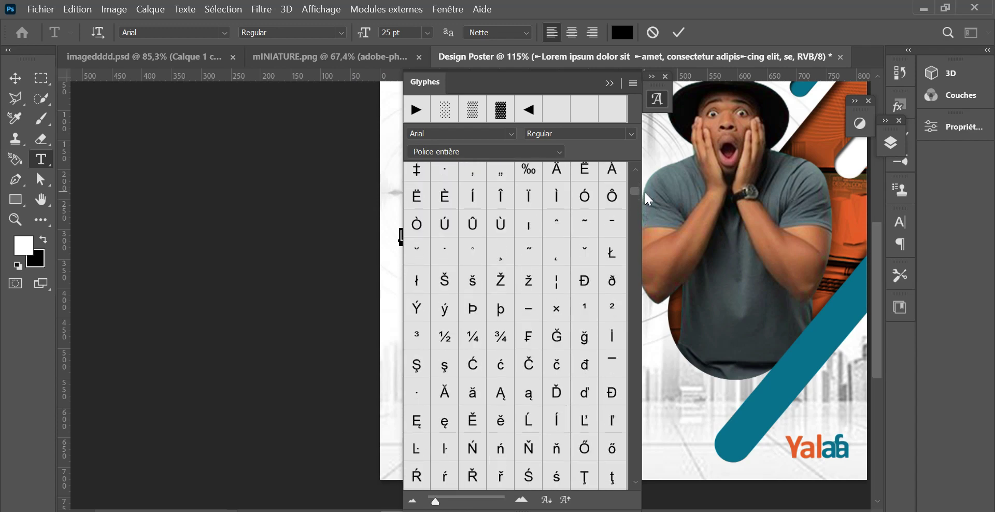
double_click(445, 110)
left_click(676, 34)
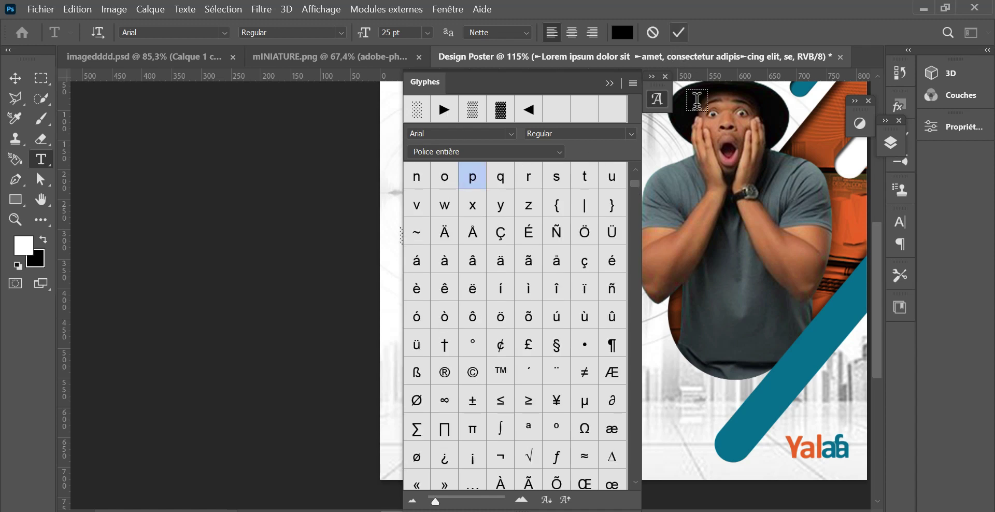
left_click(610, 84)
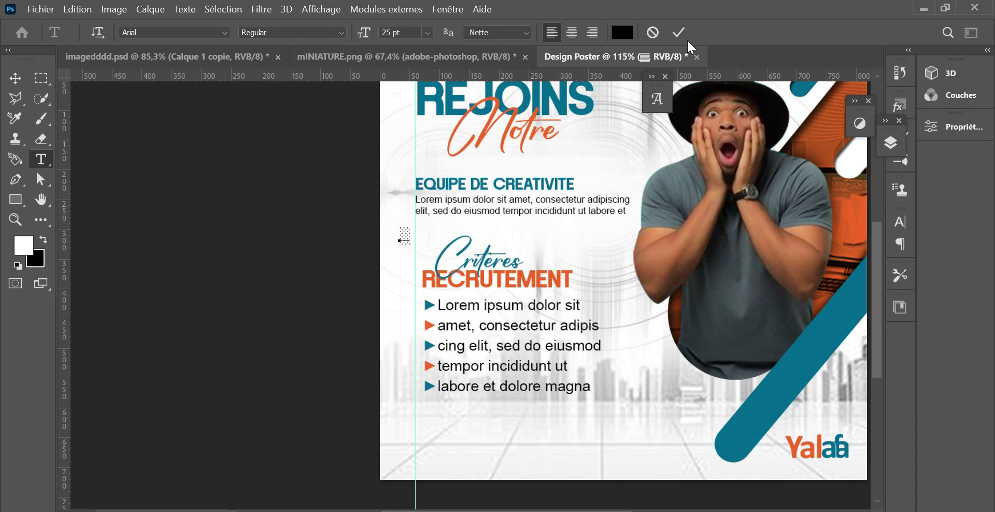
left_click_drag(362, 37, 397, 62)
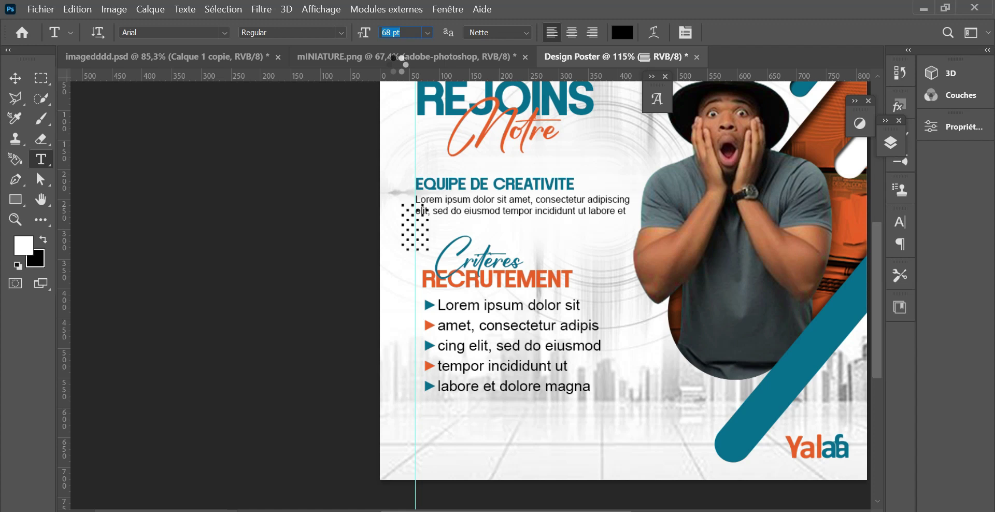
- Place the dotted glyph along the left margin beside the criteria list, with a duplicate stacked directly beneath it
left_click(16, 79)
left_click_drag(413, 224, 398, 339)
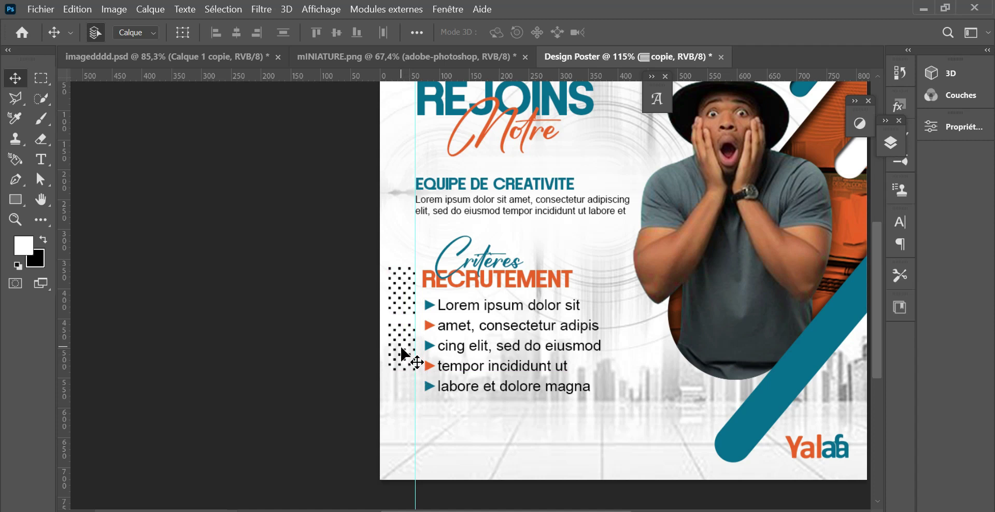
left_click(404, 286, "shift")
left_click_drag(403, 284, 410, 310)
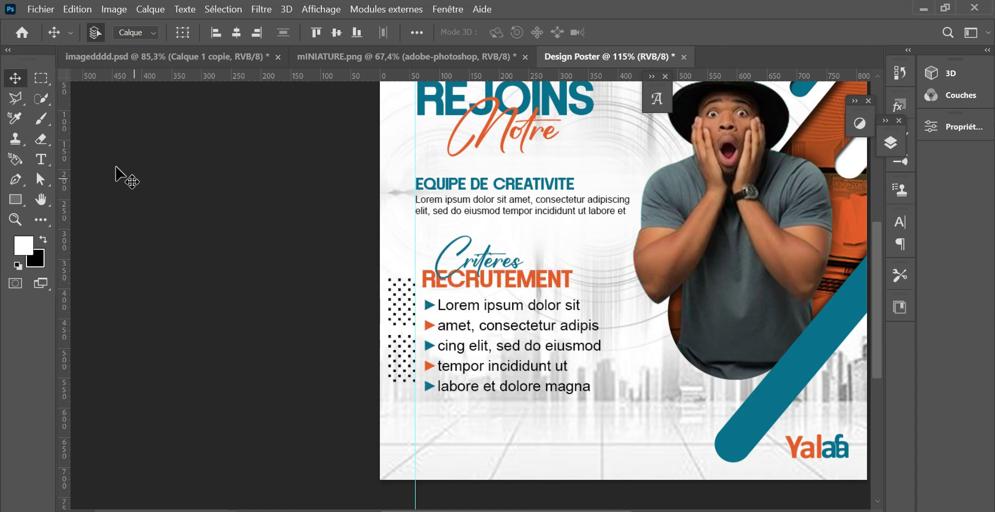
- Recolour the upper dotted glyph teal, sampling the colour from the diagonal bar
left_click(41, 159)
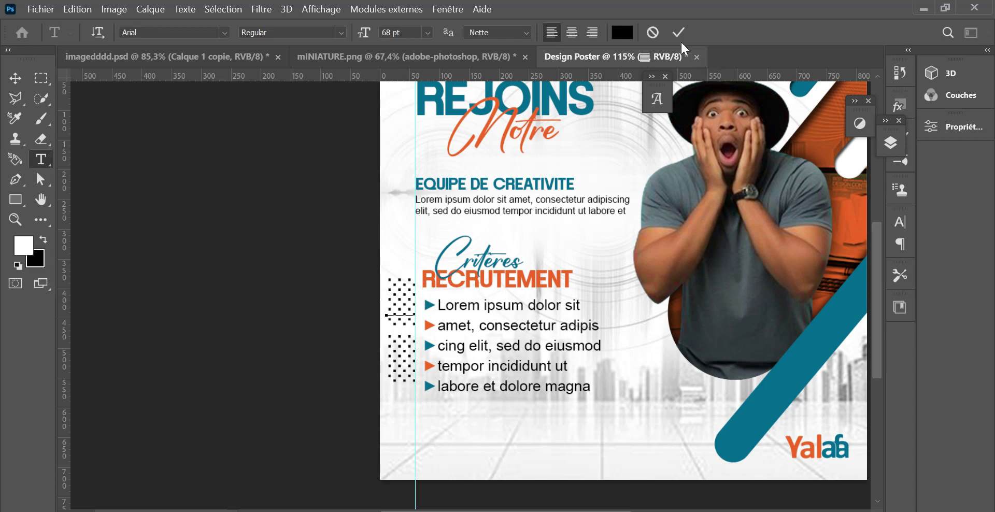
left_click(622, 32)
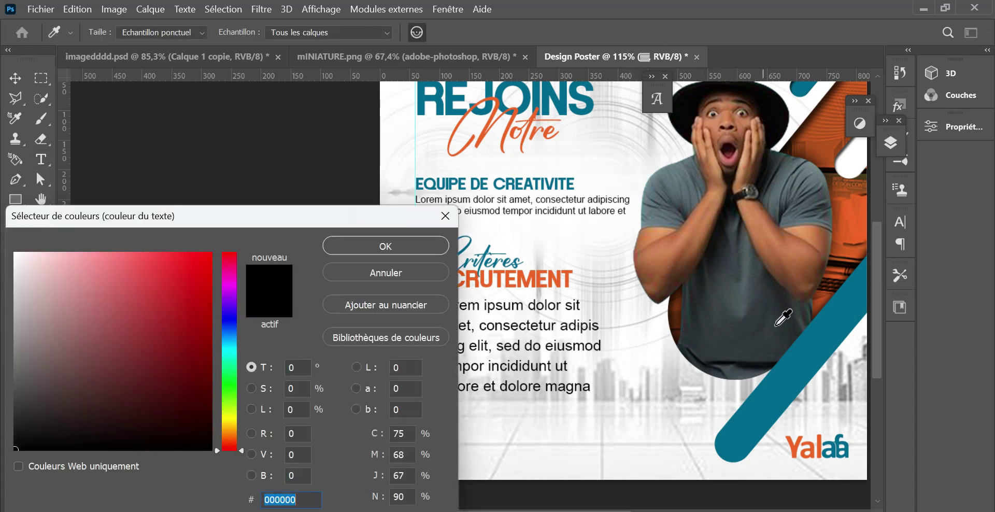
left_click(797, 368)
left_click(401, 252)
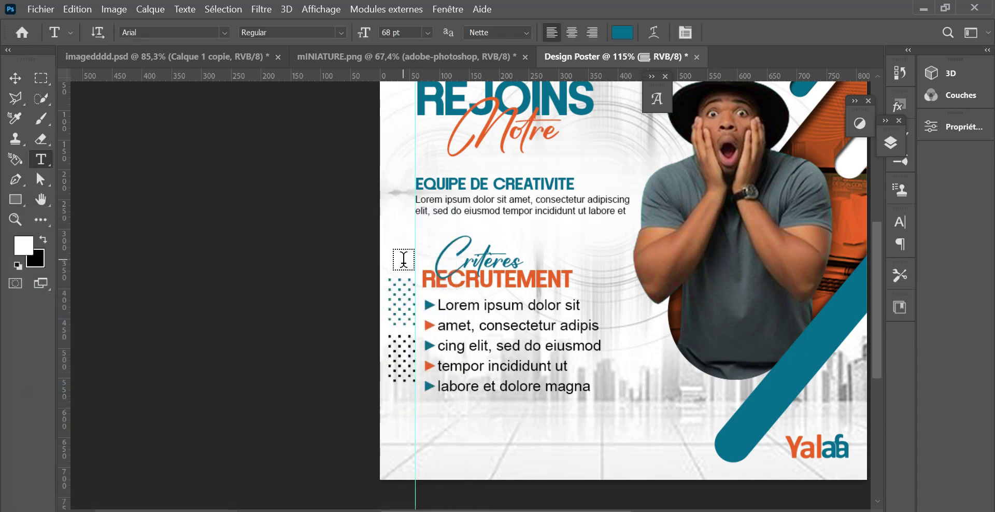
- Recolour the lower dotted glyph orange (#f26522) and shift the upper one down about 8 px towards it
left_click(408, 363)
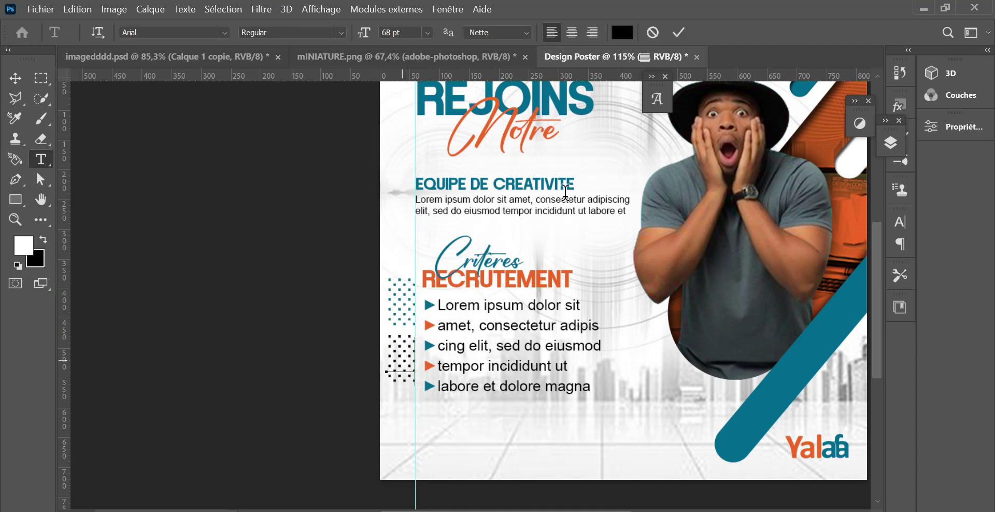
left_click(622, 32)
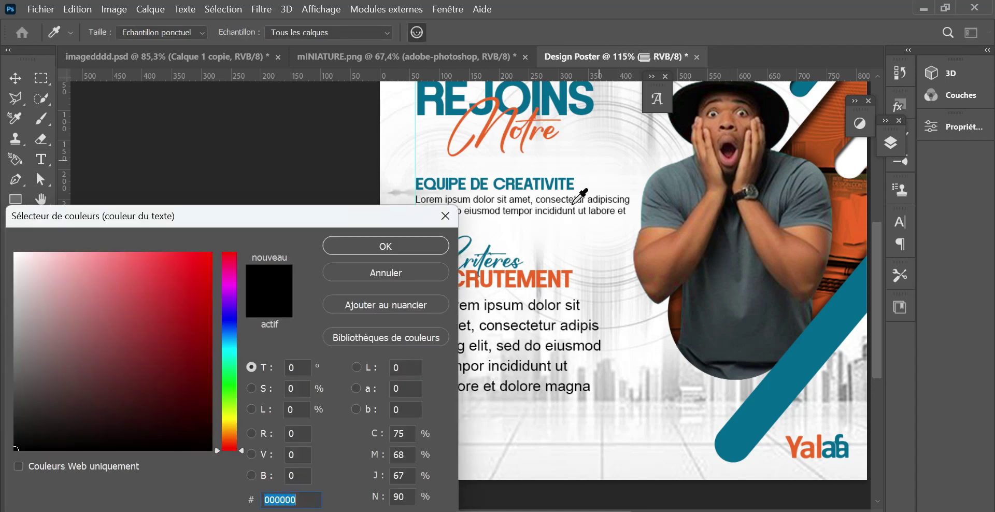
left_click(524, 273)
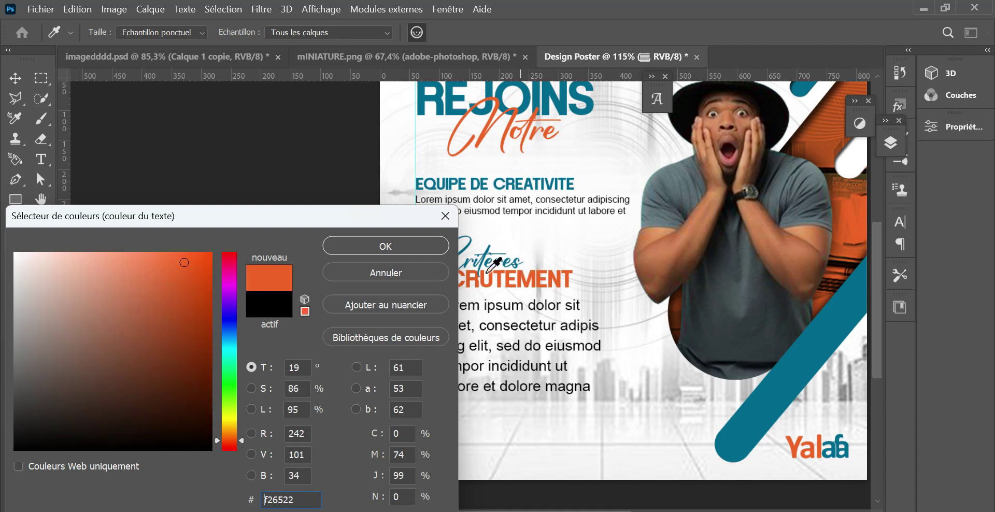
left_click(418, 246)
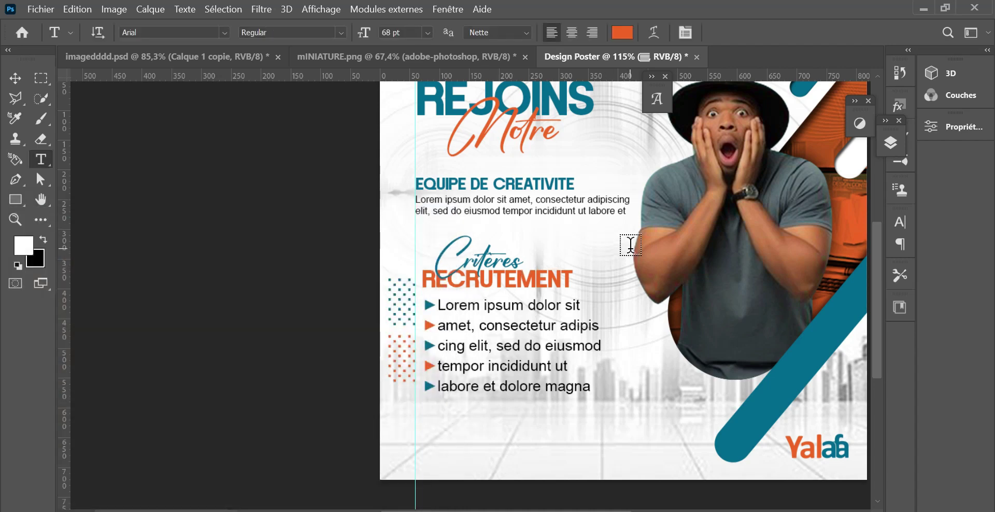
left_click(15, 78)
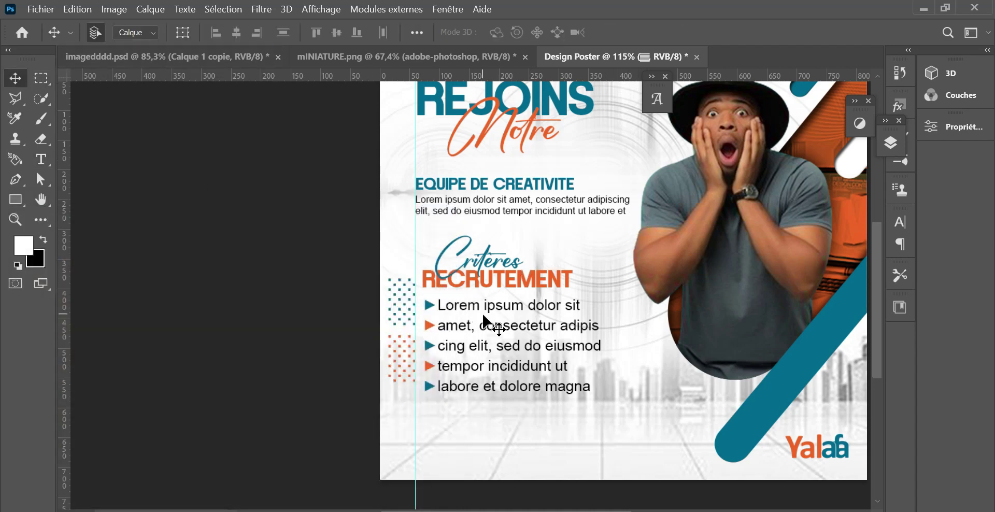
left_click_drag(399, 314, 400, 319)
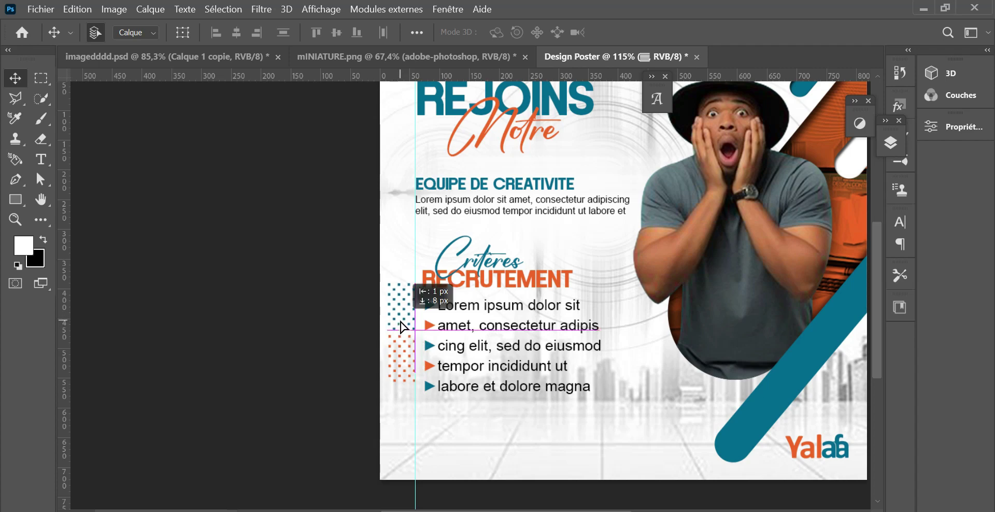
- Rasterize the teal and orange dotted glyph text layers and merge them into a single layer
left_click(891, 145)
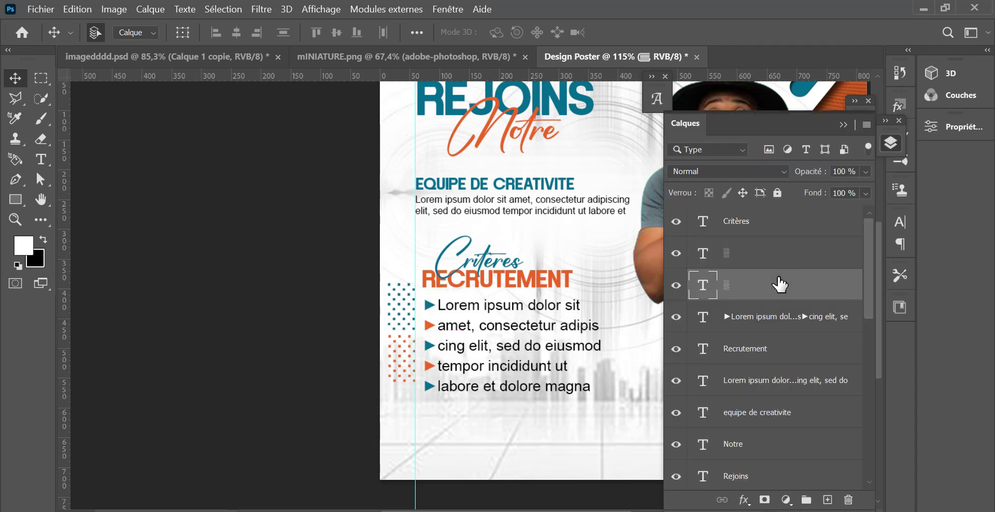
left_click(777, 253, "ctrl")
right_click(809, 259)
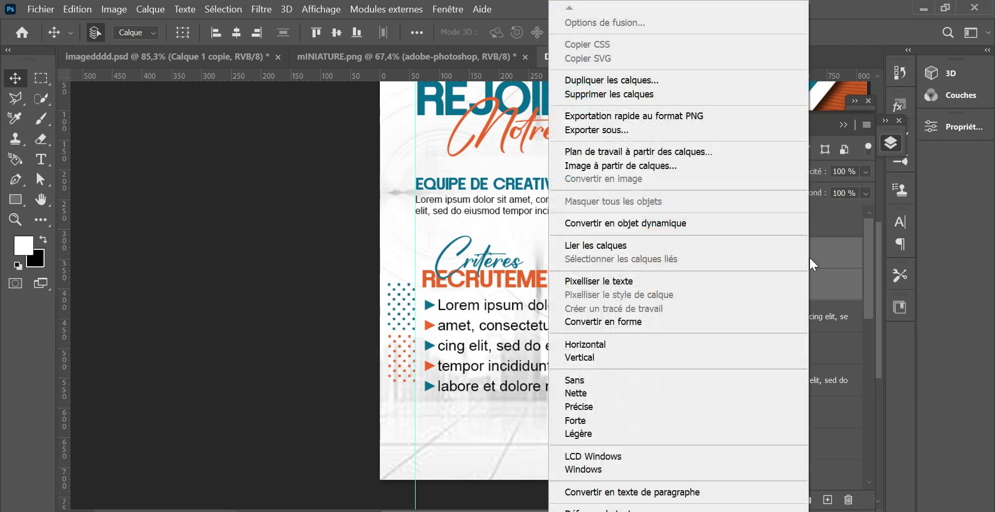
left_click(673, 281)
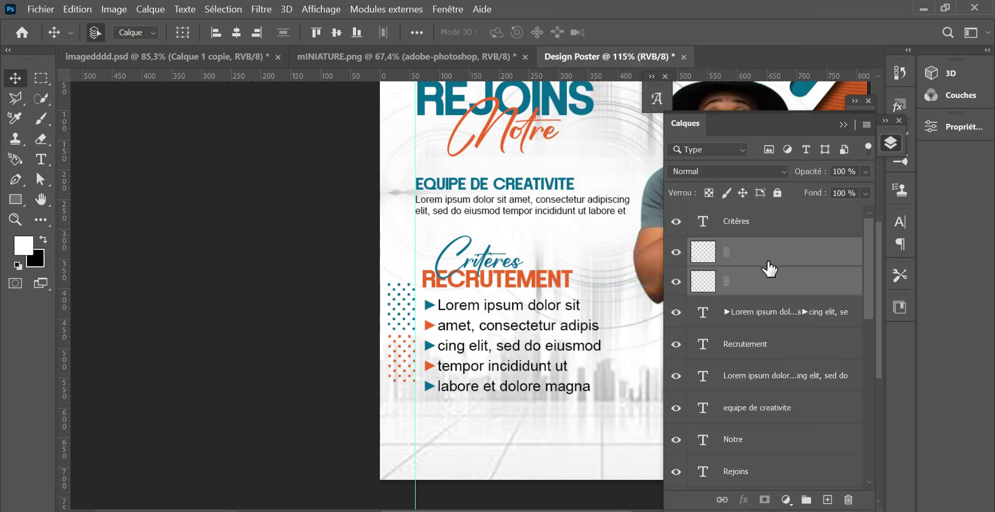
right_click(767, 261)
left_click(653, 491)
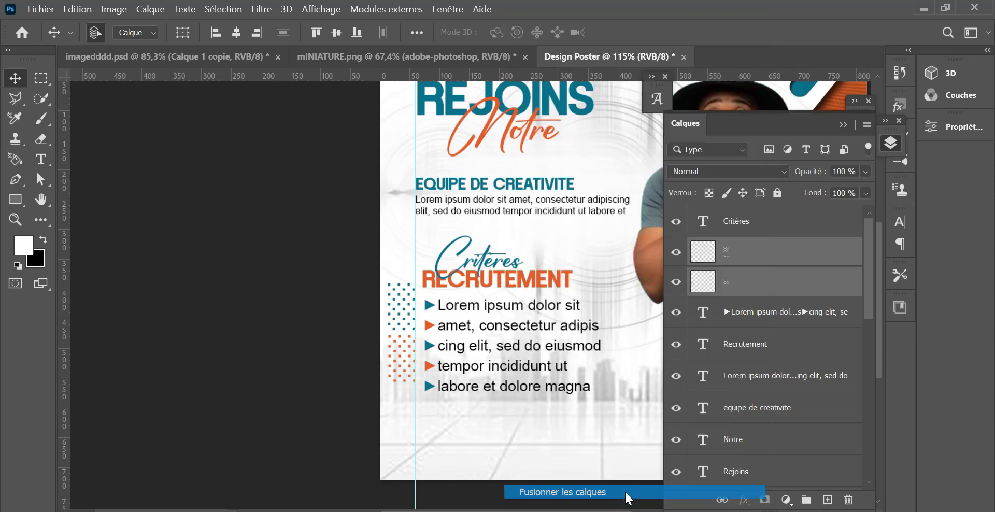
- Shift the merged dot pattern half off the poster's left edge and scale it to about 126%
left_click_drag(403, 313, 387, 313)
key("ctrl+z")
left_click_drag(396, 348, 380, 354)
left_click(77, 9)
left_click(163, 327)
left_click_drag(391, 317, 389, 290)
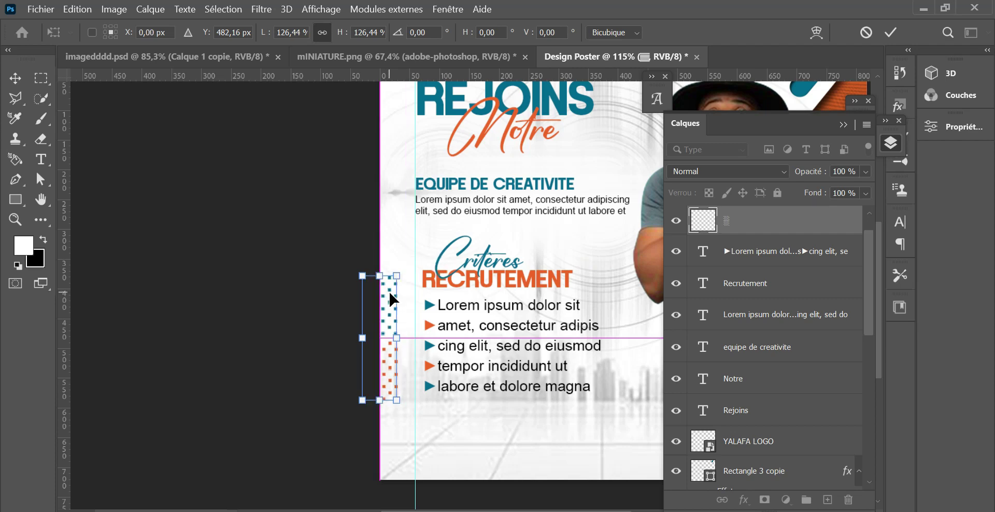
left_click(891, 33)
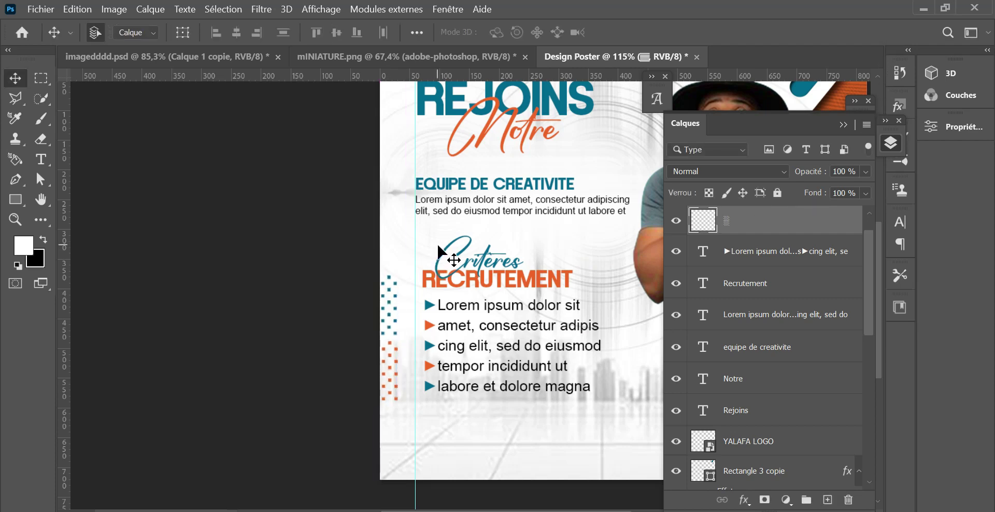
left_click(842, 125)
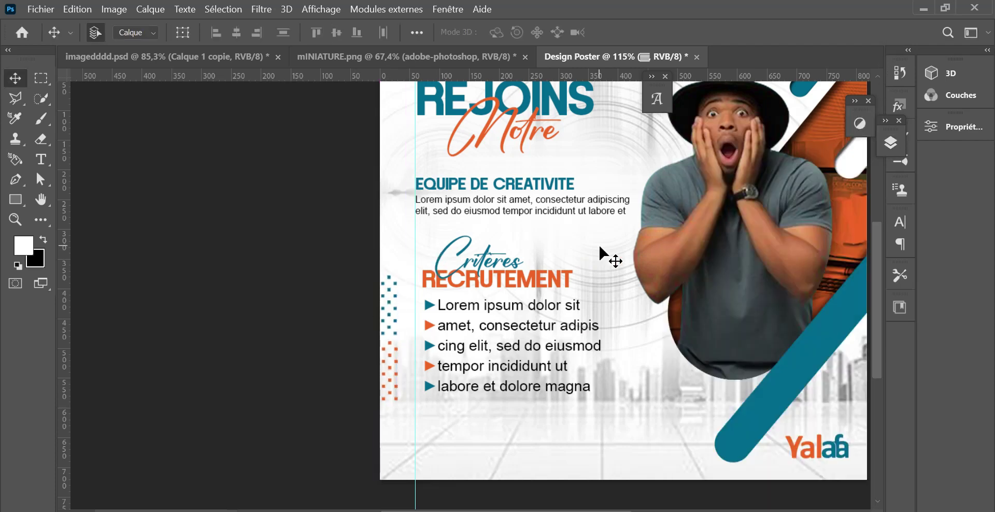
- Duplicate the dot pattern to the poster's top edge between the REJOINS headline and the man's hat, and shrink the copy
scroll(605, 254, "down", 2)
left_click_drag(591, 217, 559, 264)
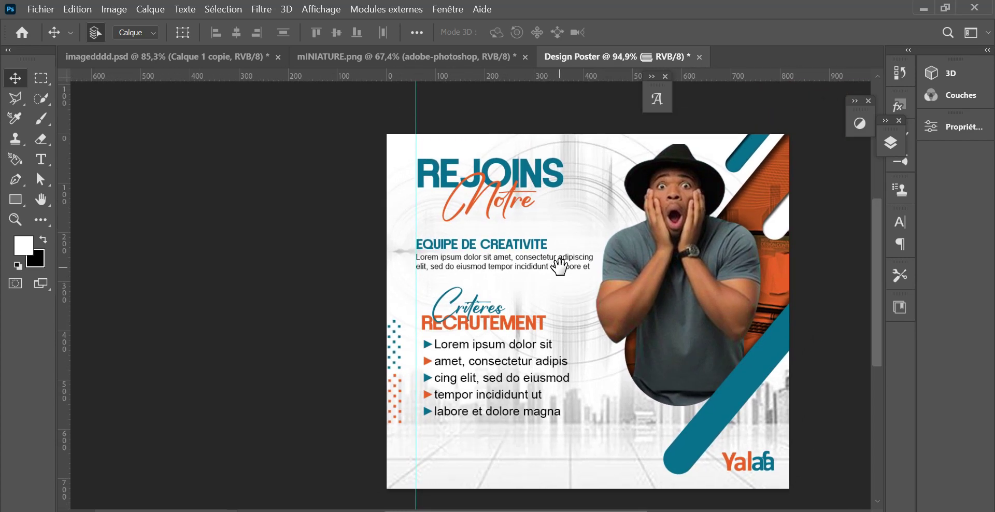
left_click_drag(395, 358, 593, 145)
left_click(77, 9)
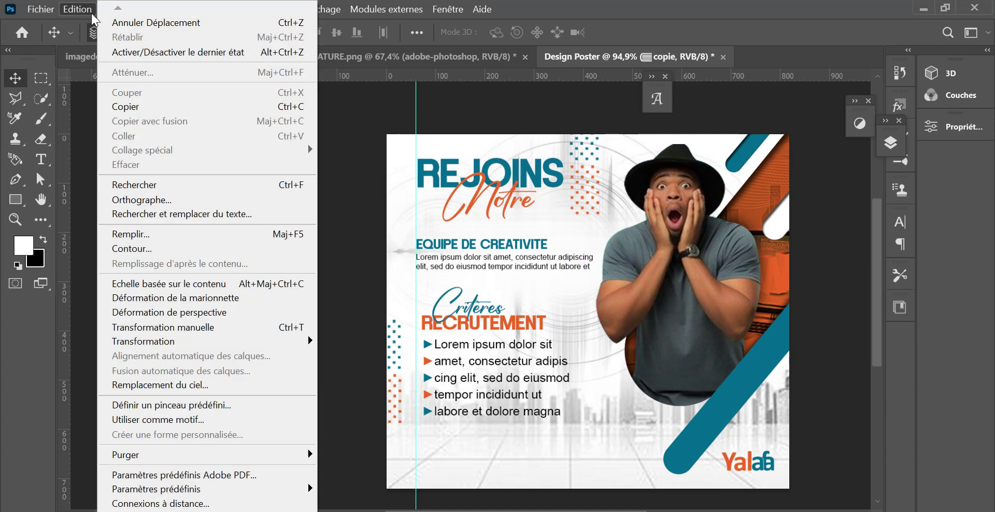
left_click(191, 328)
left_click_drag(599, 214, 588, 171)
left_click(890, 33)
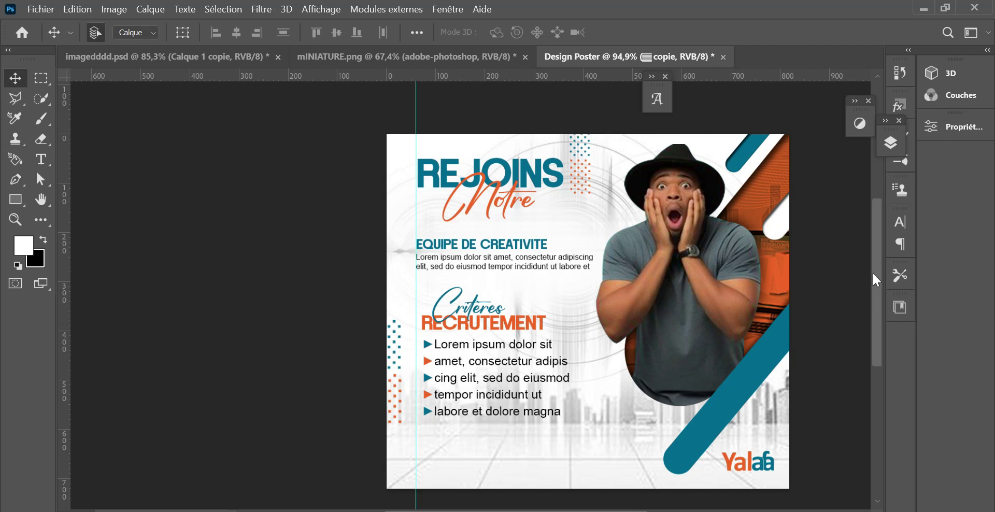
- Nudge the Yalafa logo slightly upward from the poster's bottom edge
left_click_drag(873, 275, 874, 290)
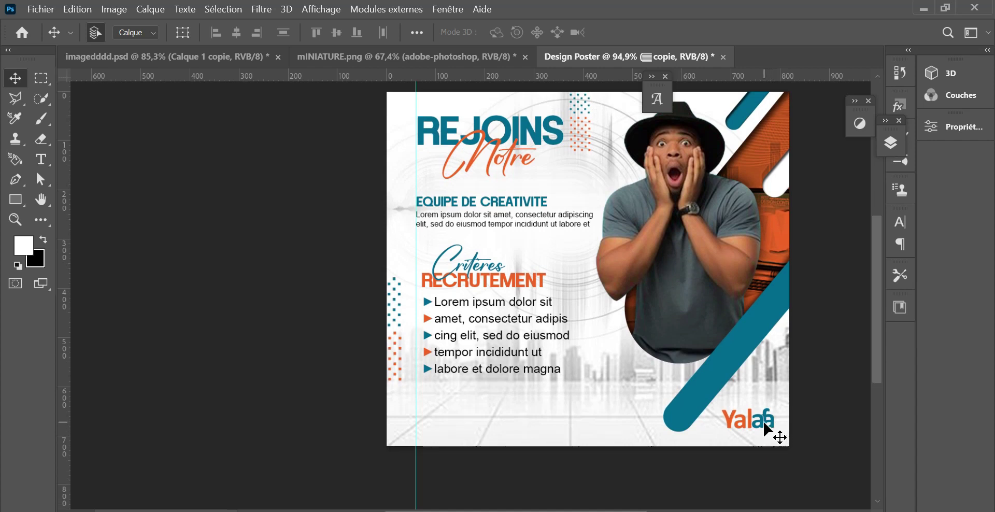
left_click_drag(763, 419, 763, 412)
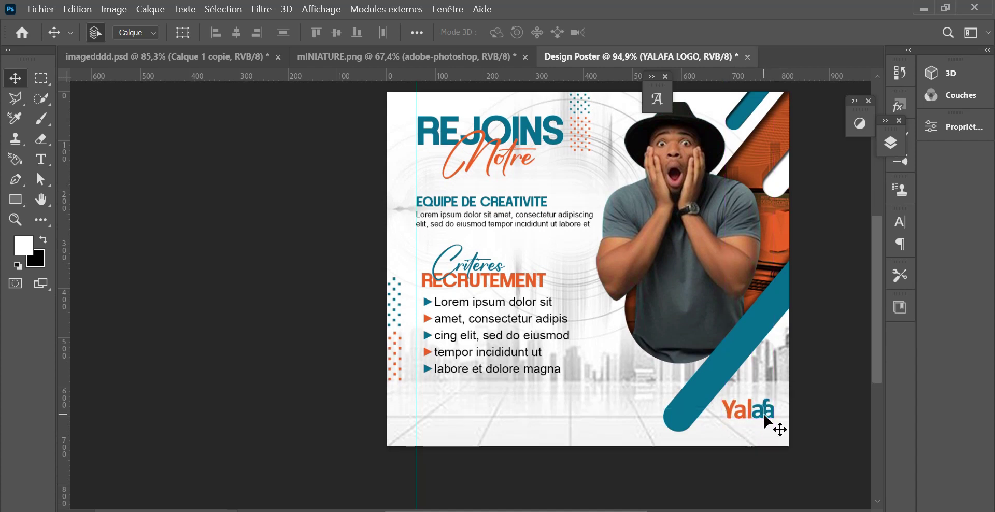
scroll(604, 285, "up", 2)
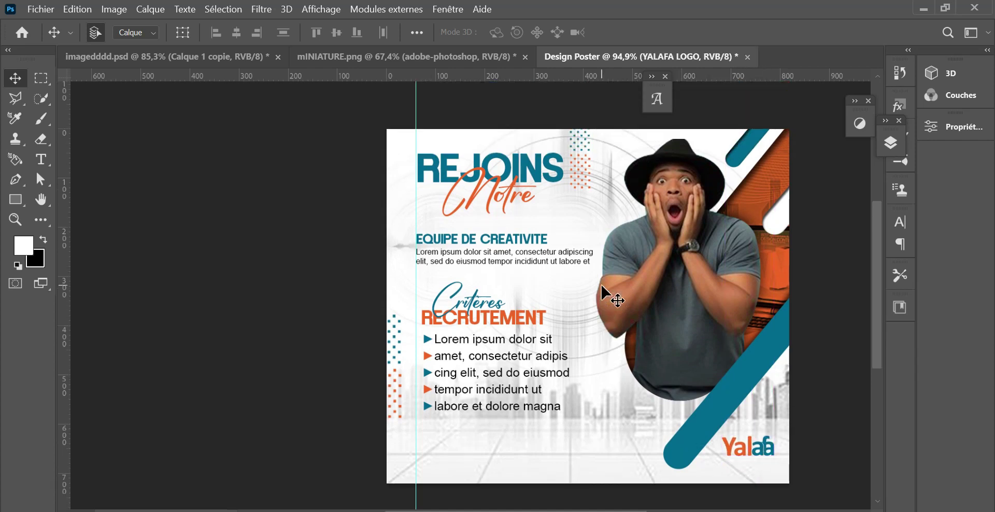
scroll(604, 284, "right", 2)
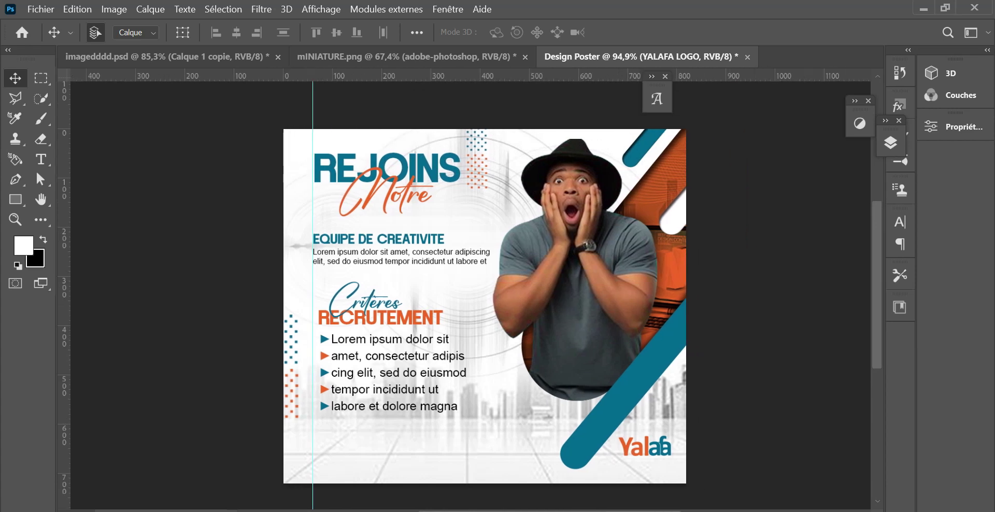
- Place the golden light-swirl image 8973796fc4c10cef9a000af1e2805f1e as an embedded layer above the Critères text
left_click(889, 143)
scroll(870, 212, "up", 1)
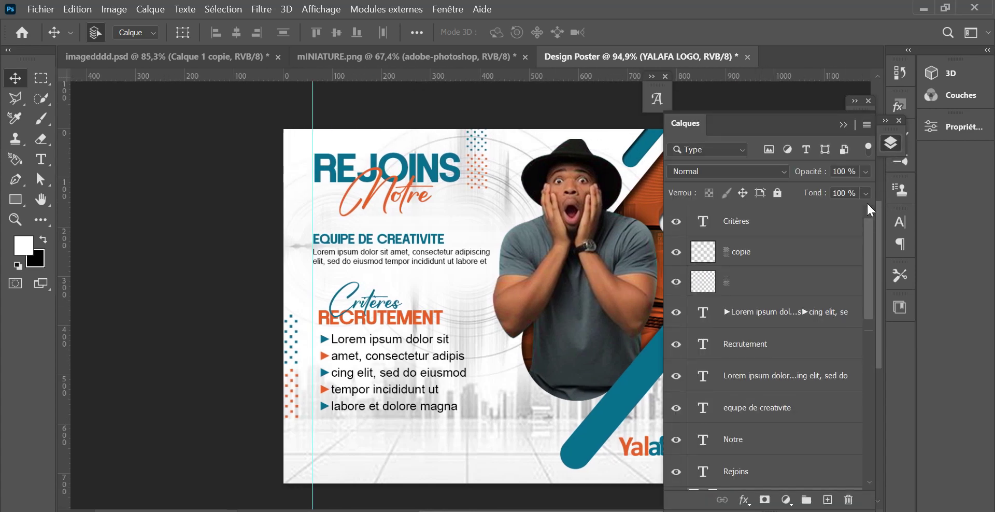
left_click(803, 229)
left_click(47, 9)
left_click(140, 288)
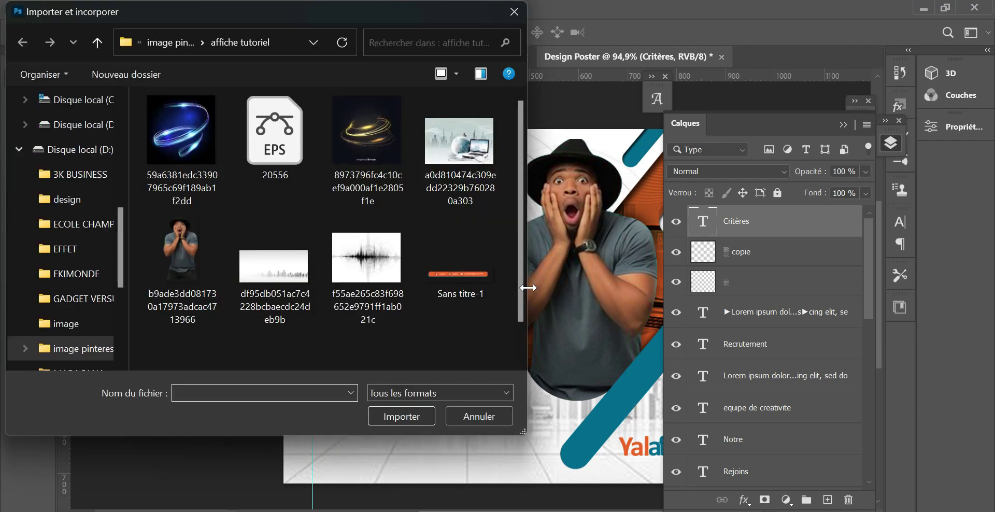
left_click(374, 135)
left_click(413, 415)
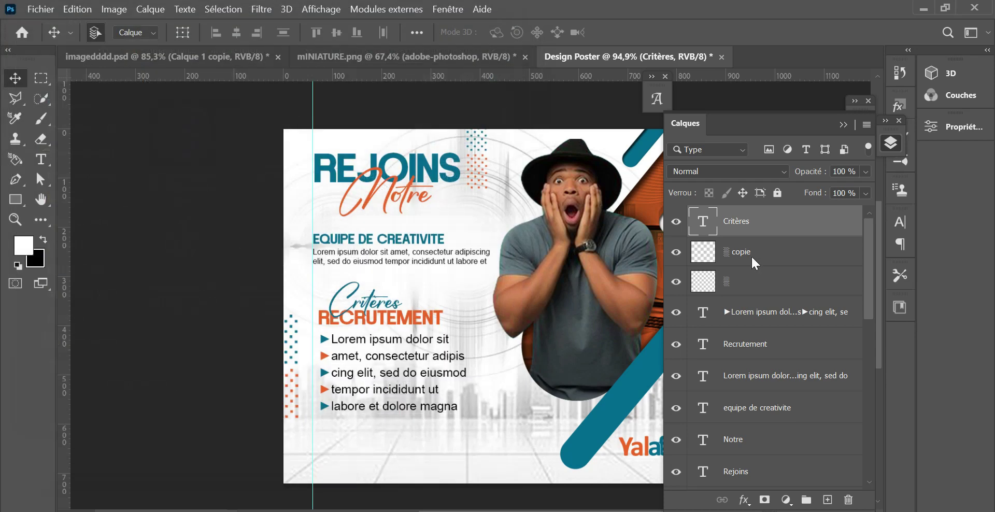
- Scale the golden light image to about 392% and position it over the man's body
left_click(843, 125)
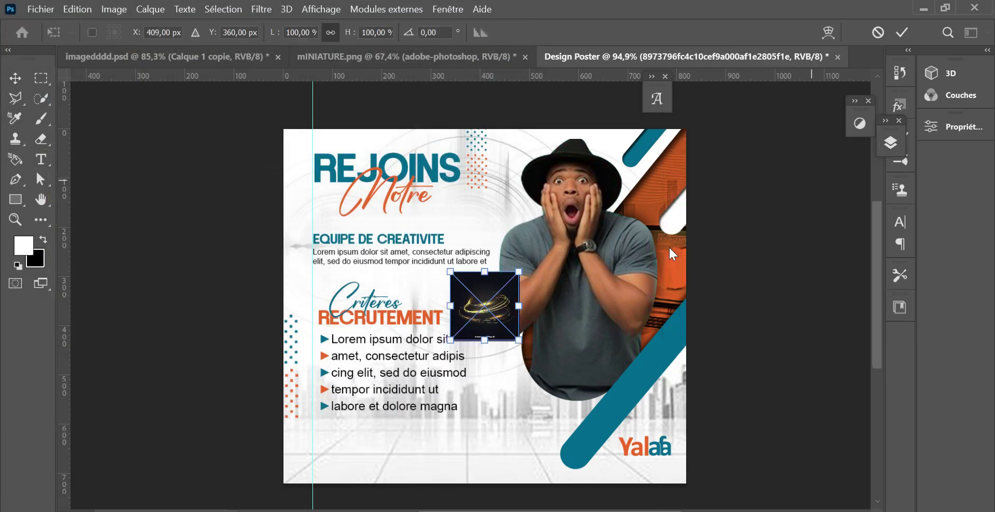
left_click_drag(549, 256, 692, 170)
left_click_drag(542, 211, 575, 293)
left_click_drag(588, 213, 601, 167)
left_click_drag(646, 266, 626, 273)
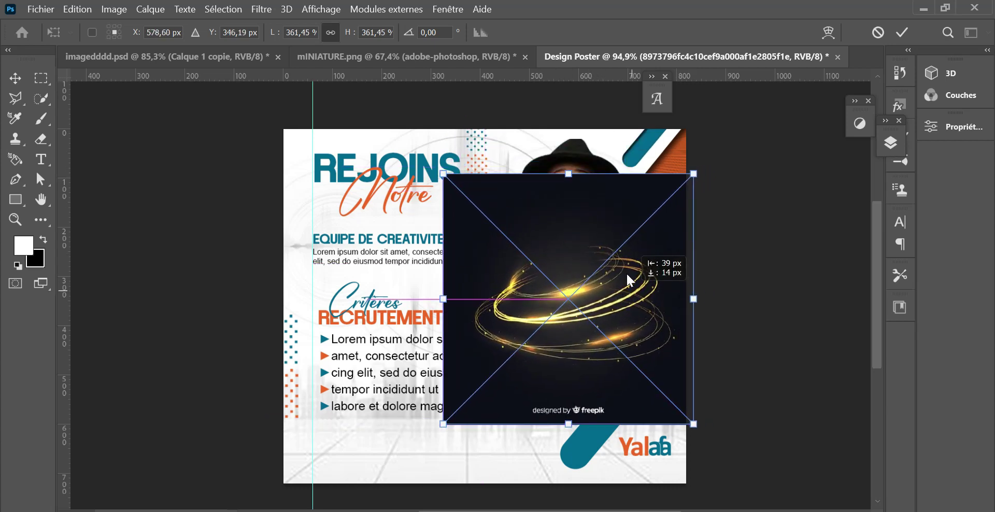
left_click_drag(570, 175, 567, 153)
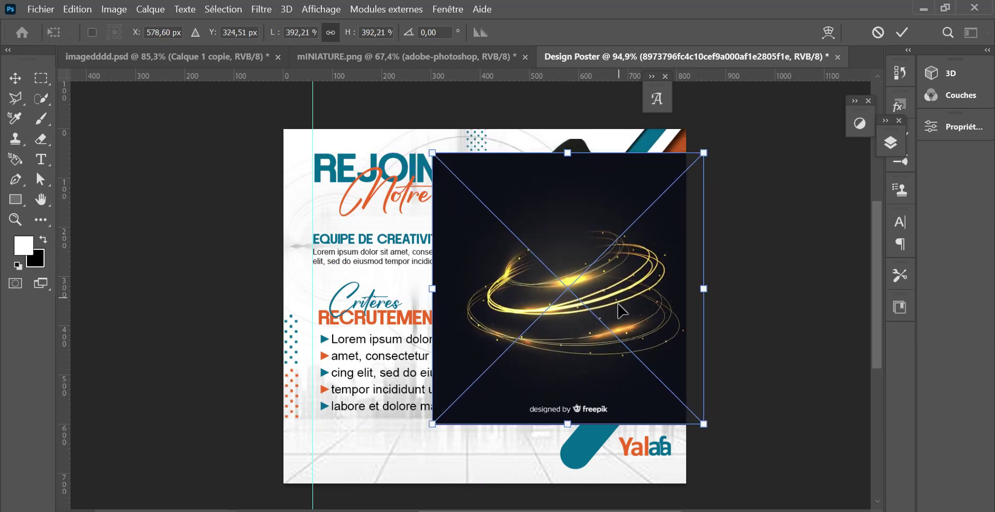
left_click(900, 32)
- Set the golden light layer's blend mode to Superposition
left_click(891, 141)
left_click(774, 171)
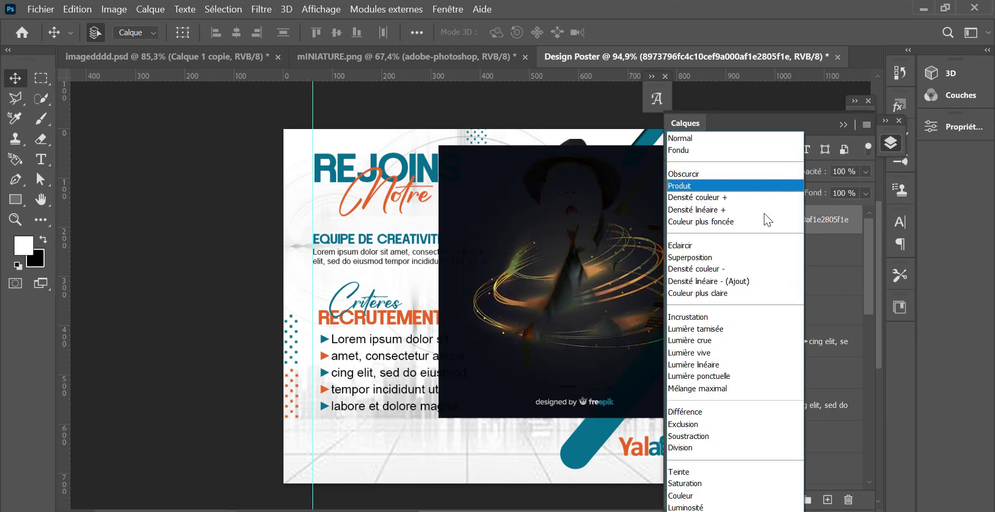
left_click(726, 255)
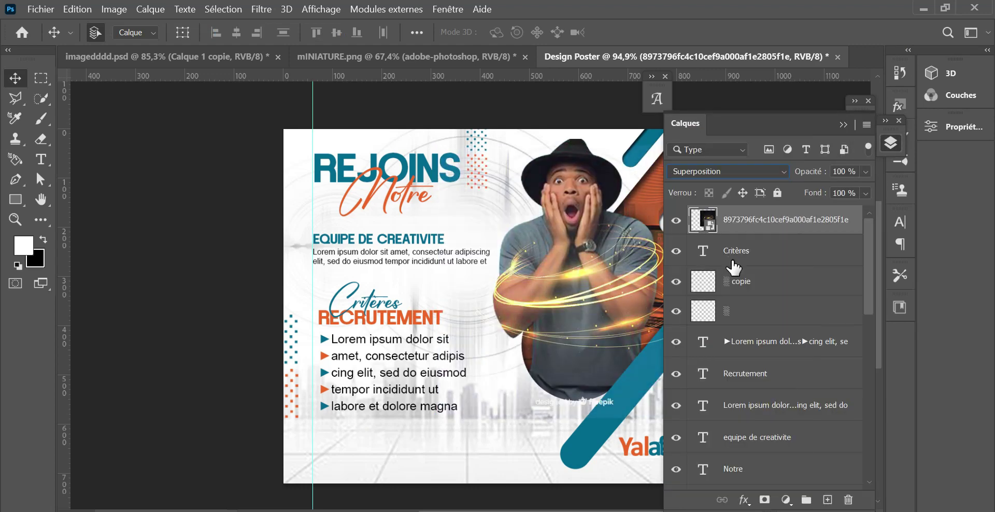
left_click(843, 125)
- Enlarge the golden light layer past 486% and shift it so its rings extend beyond the man on both sides
left_click(78, 9)
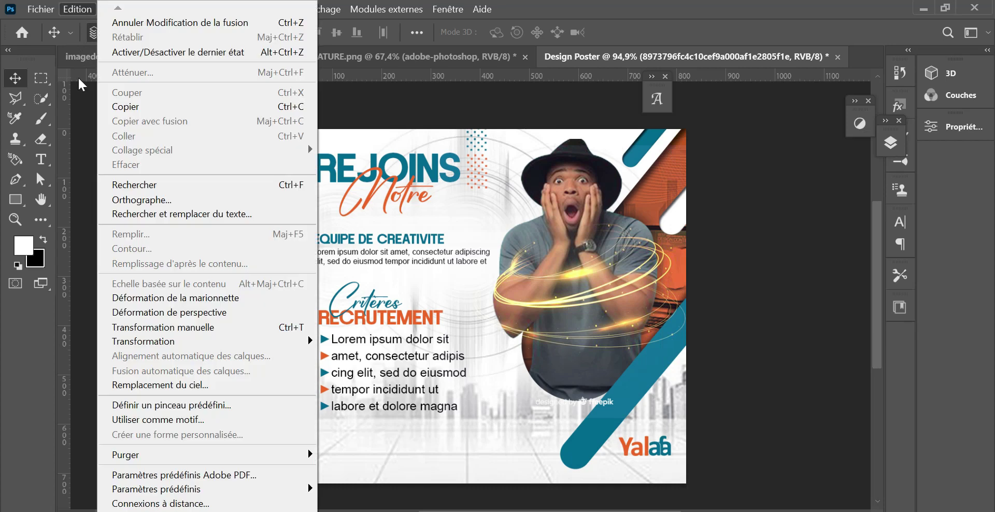
left_click(163, 327)
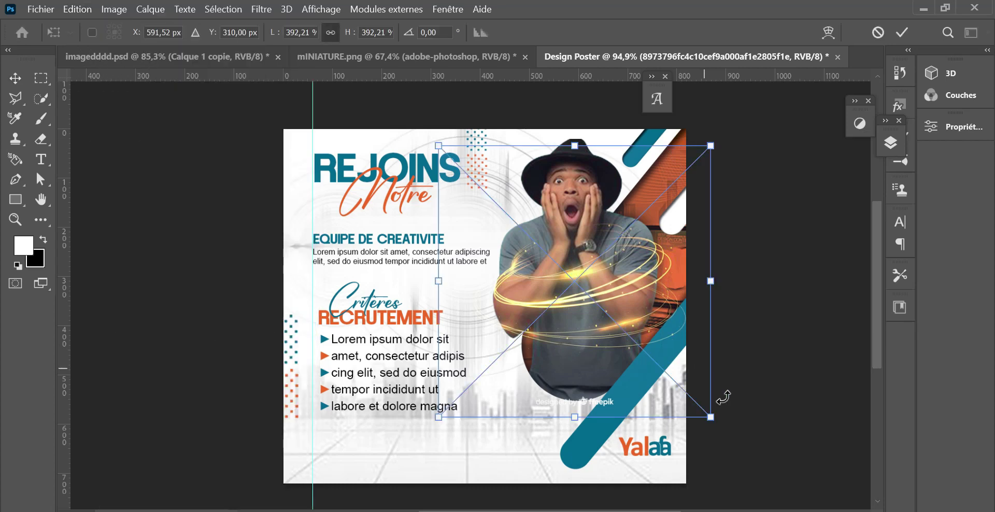
left_click_drag(710, 417, 776, 483)
left_click_drag(631, 326, 599, 325)
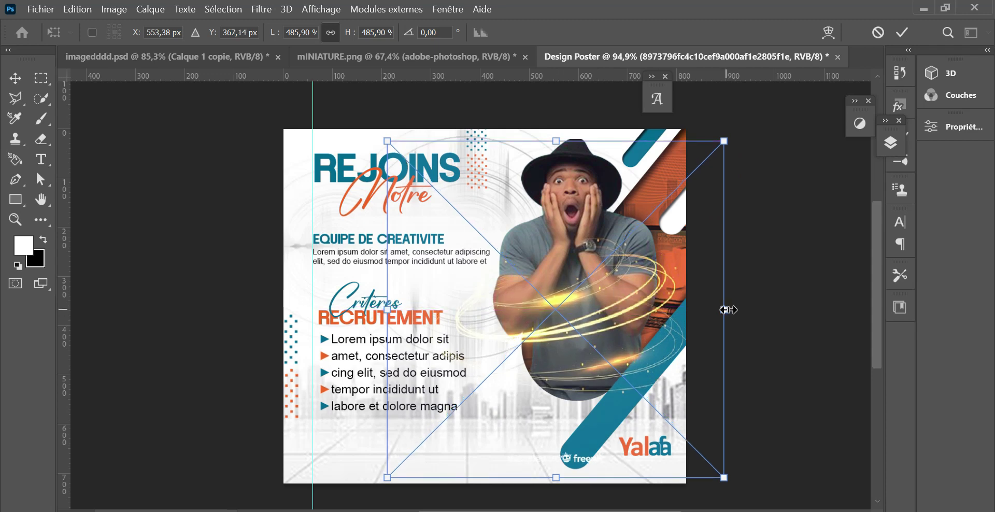
left_click_drag(725, 309, 748, 308)
left_click_drag(634, 305, 627, 305)
left_click(902, 33)
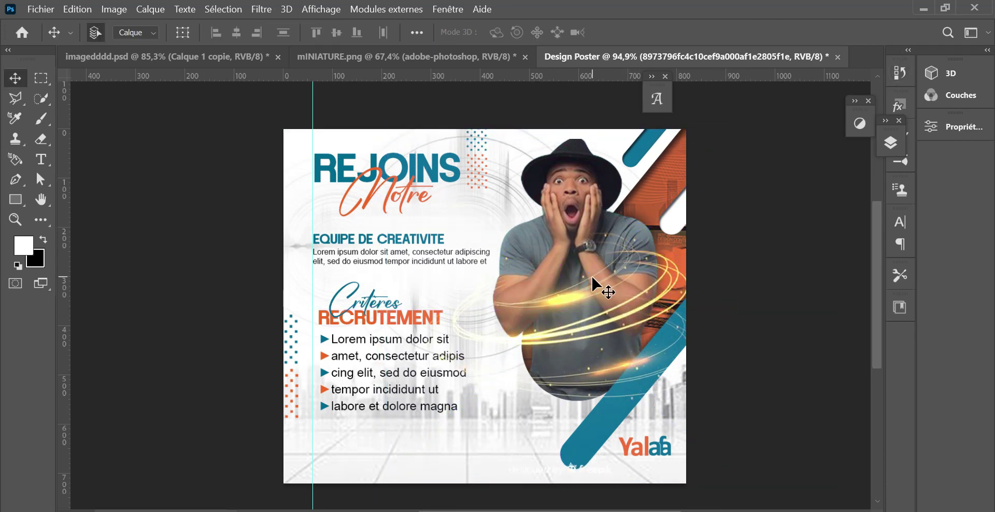
- Hide the golden light layer and embed the blue light-trail image 59a6381edc33907965c69f189ab1f2dd above the Critères layer
left_click(890, 144)
left_click(674, 220)
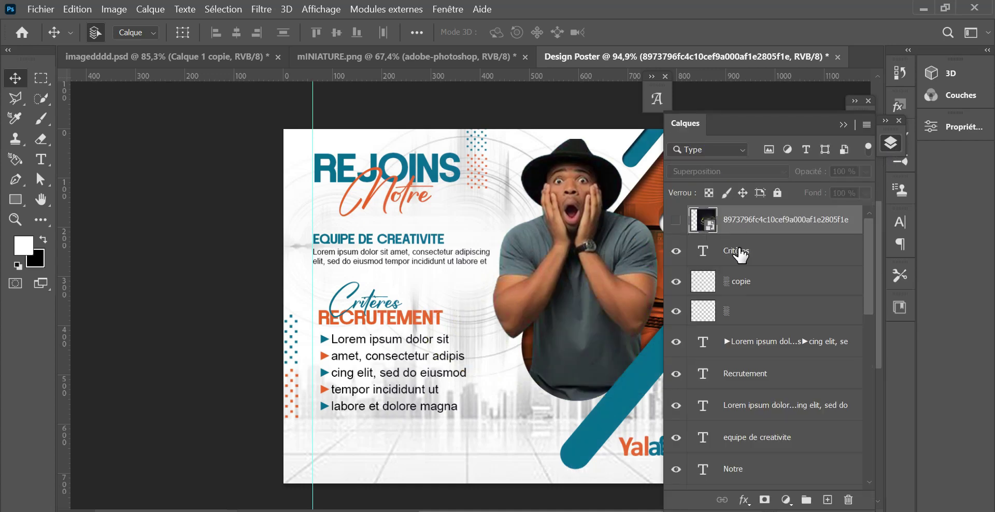
left_click(740, 254)
left_click(41, 9)
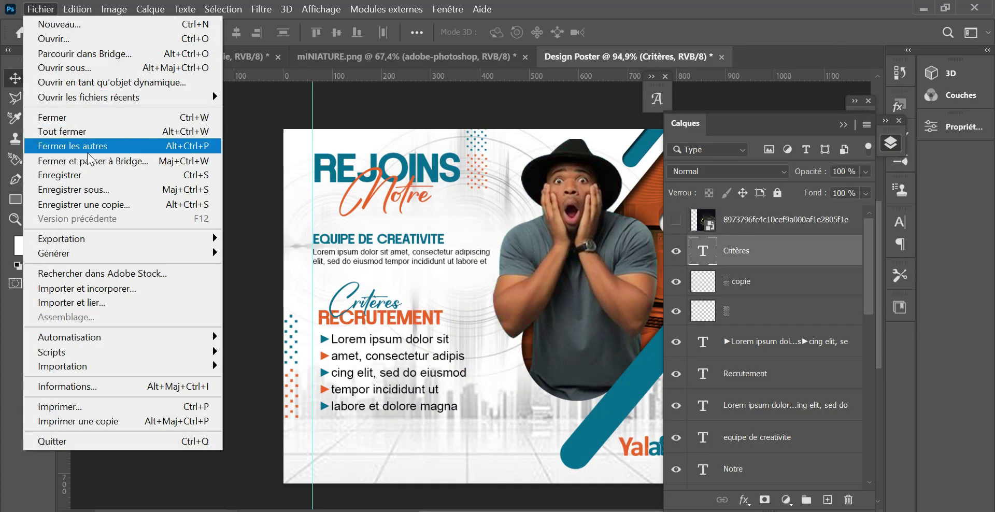
left_click(129, 289)
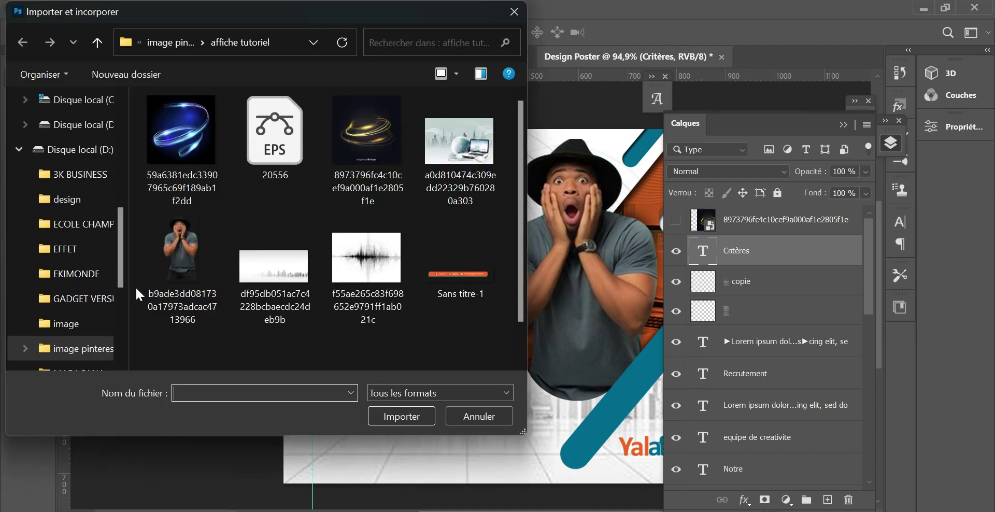
left_click(191, 129)
left_click(408, 414)
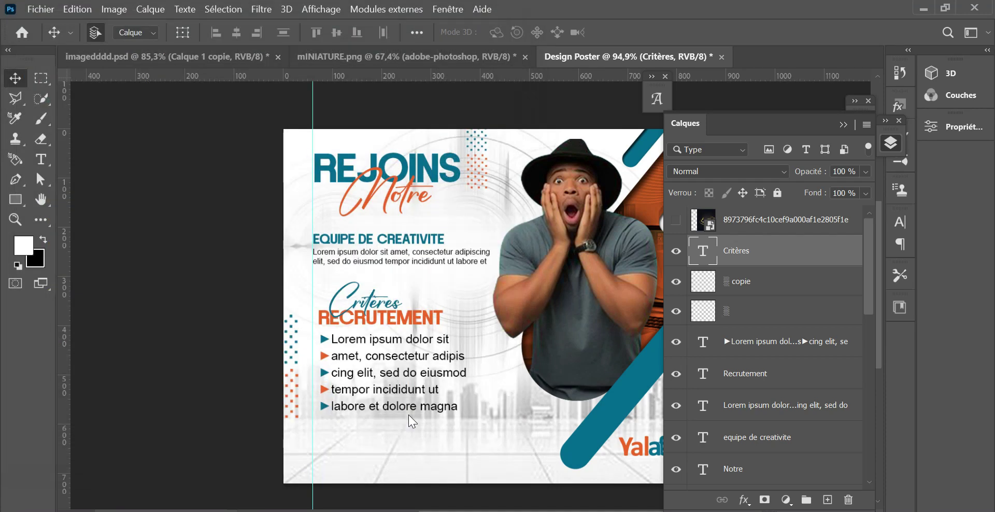
- Position the blue light-trail image over the man and scale it to about 134%
left_click_drag(451, 291, 542, 233)
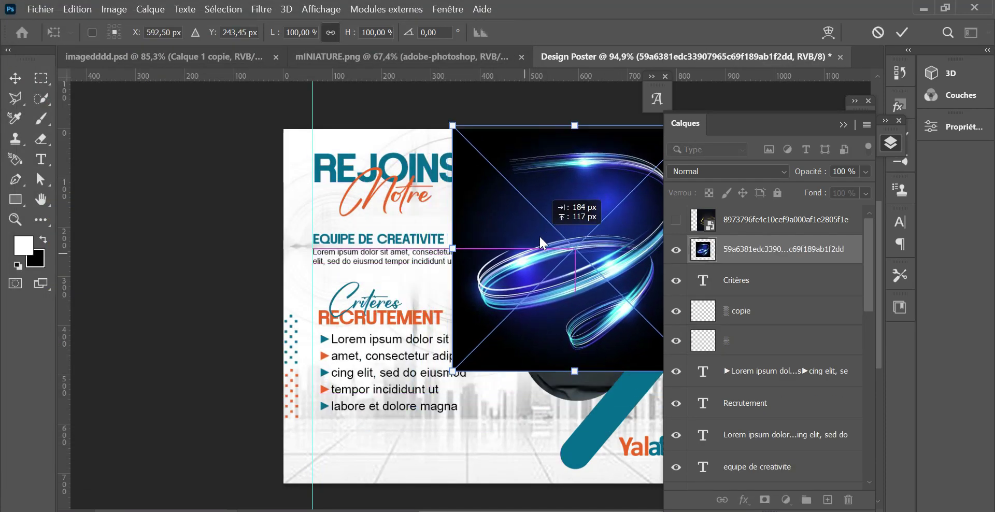
left_click_drag(575, 372, 570, 437)
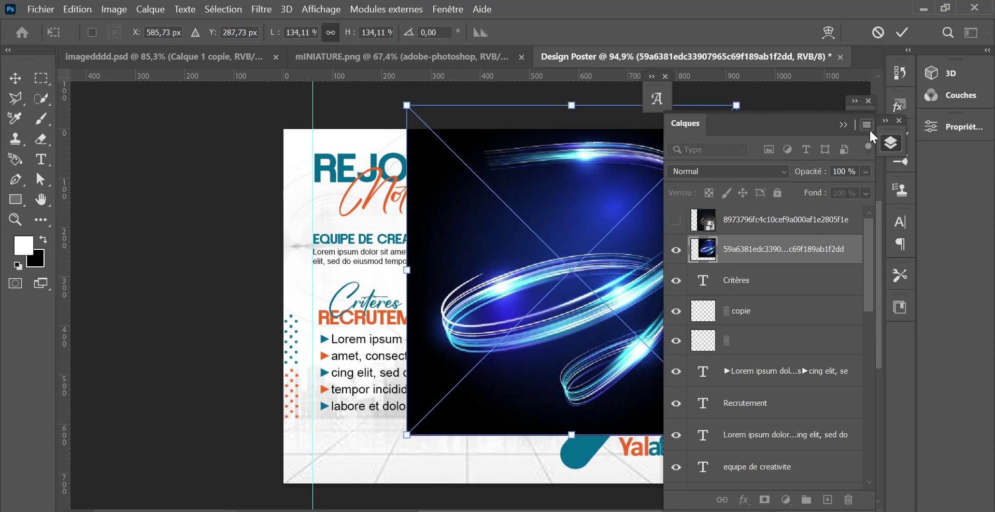
left_click(890, 143)
left_click(902, 33)
- Set the blue light-trail layer's blend mode to Superposition
left_click(890, 143)
left_click(777, 171)
left_click(745, 258)
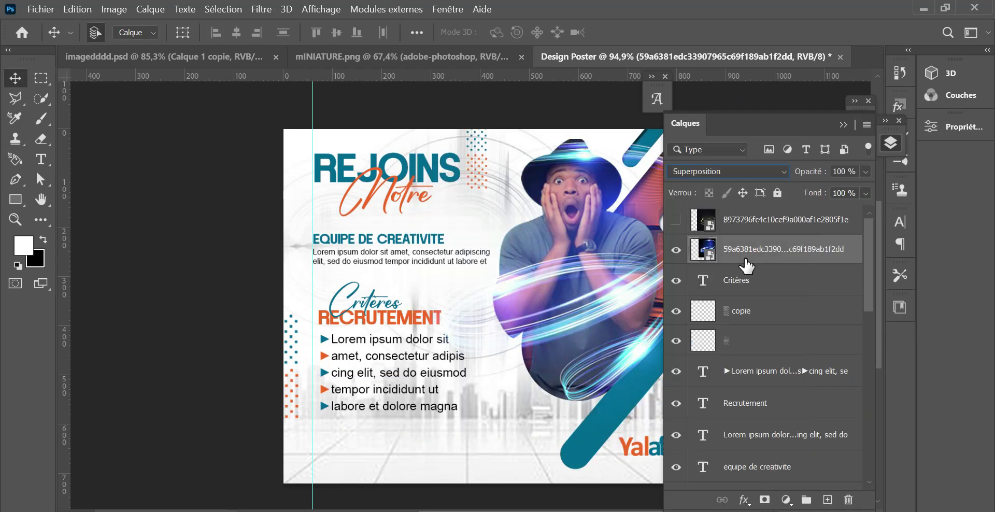
left_click(845, 125)
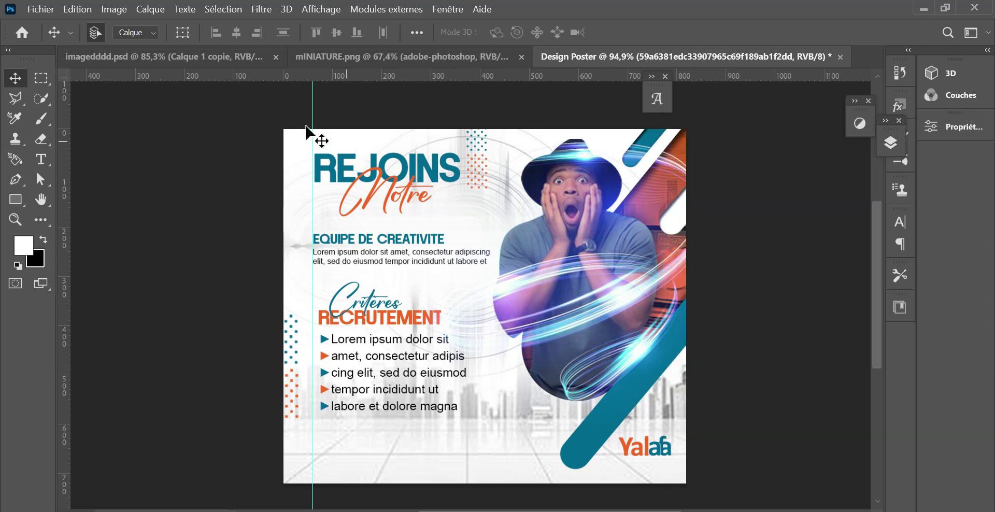
- Darken the blue light-trail layer with a Niveaux adjustment, raising the RVB black input level to 111
left_click(114, 8)
mouse_move(169, 44)
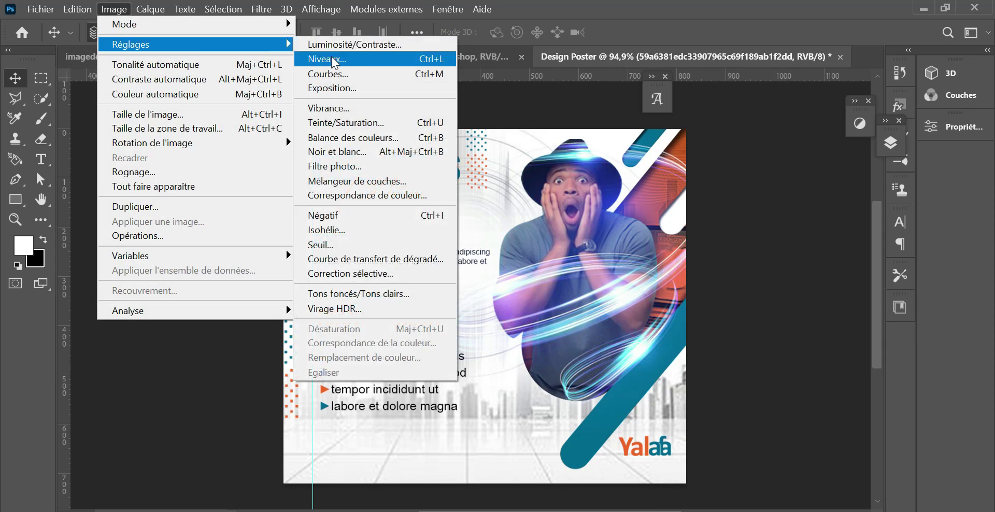
left_click(309, 60)
left_click_drag(387, 64, 766, 166)
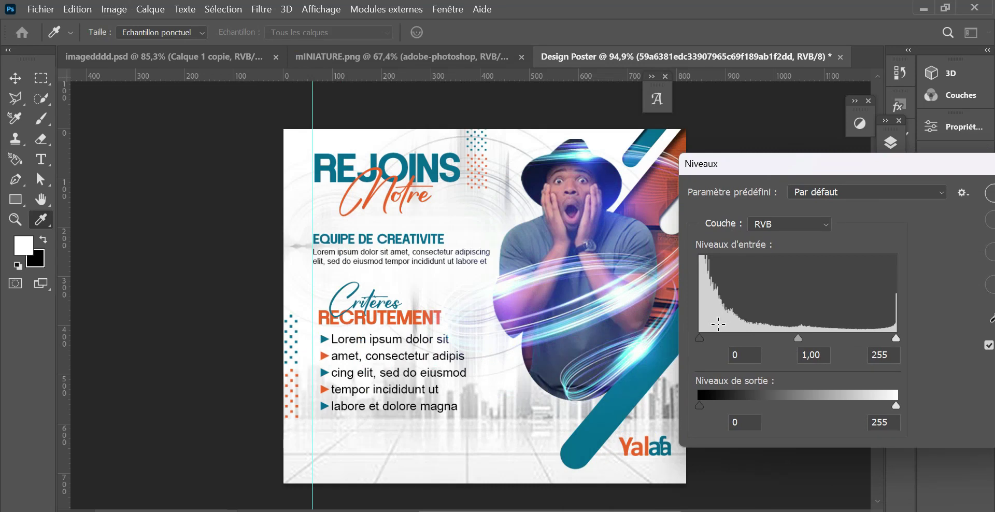
left_click_drag(701, 338, 784, 338)
left_click_drag(842, 166, 452, 164)
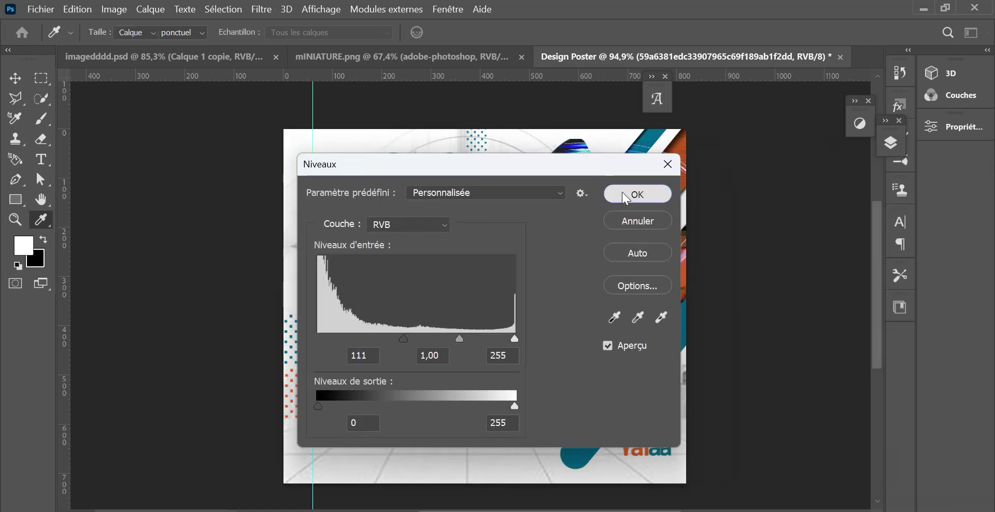
left_click(631, 195)
- Soften the blue light-trail layer with a Flou gaussien of 12,5 pixels radius
left_click(262, 9)
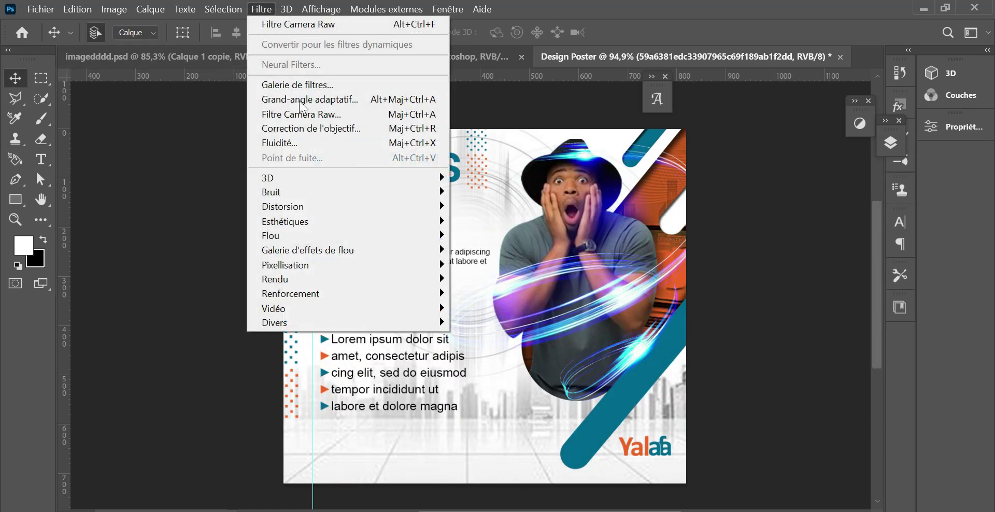
mouse_move(412, 239)
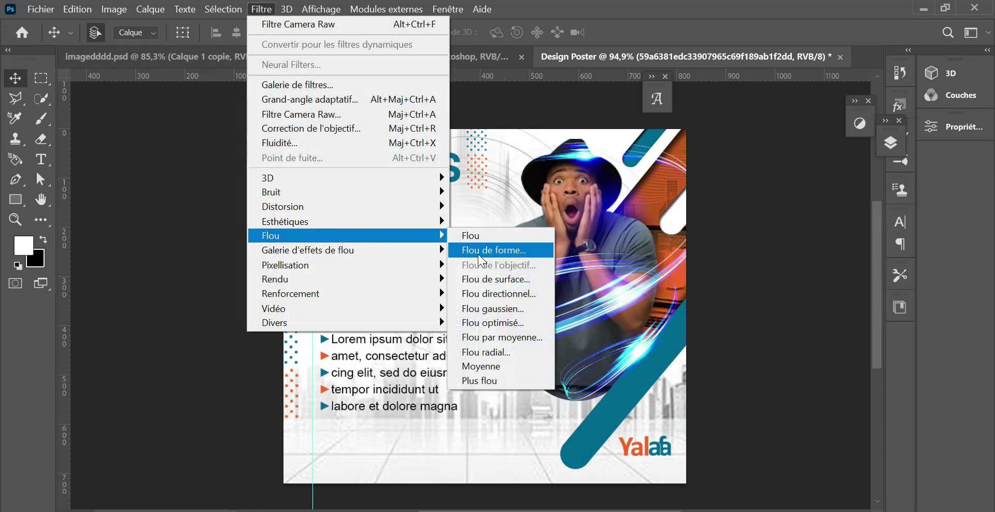
left_click(492, 308)
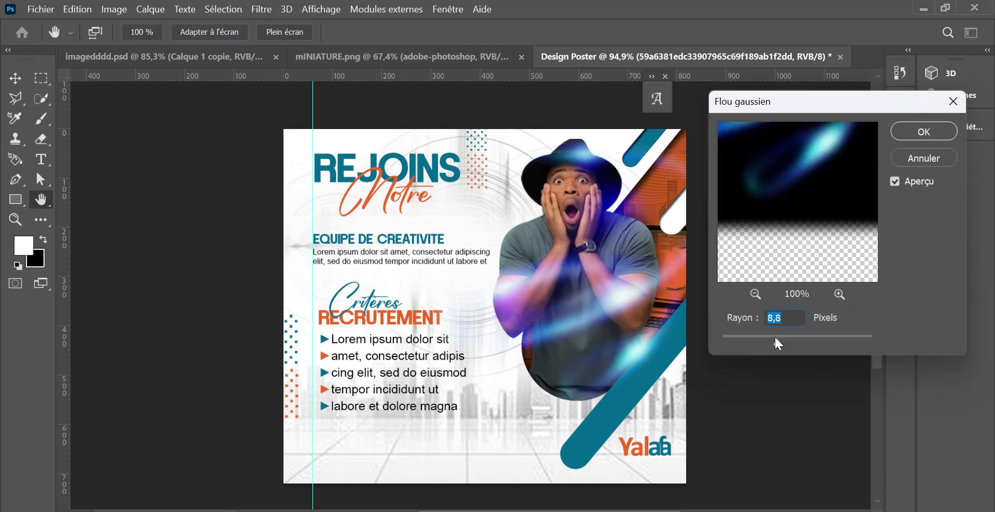
left_click_drag(784, 344, 785, 344)
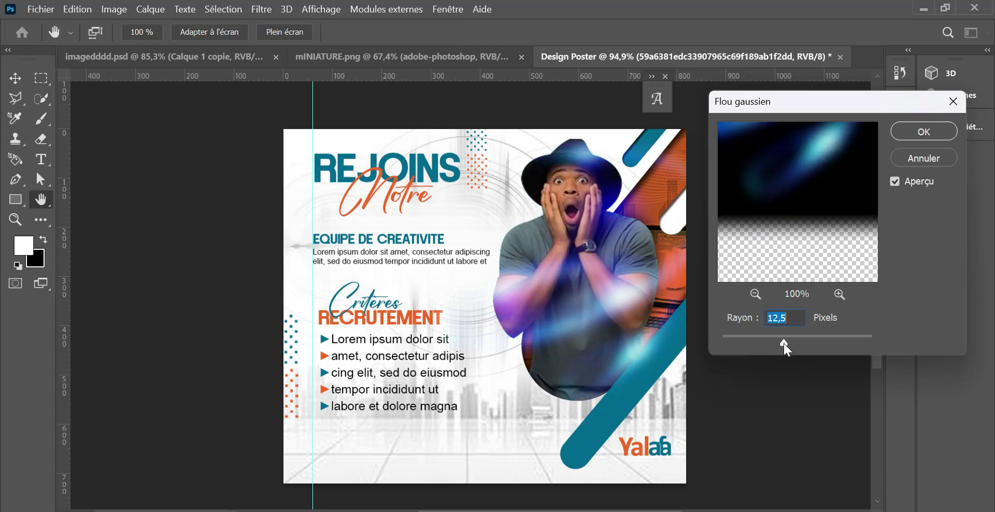
left_click(912, 132)
left_click_drag(613, 320, 582, 309)
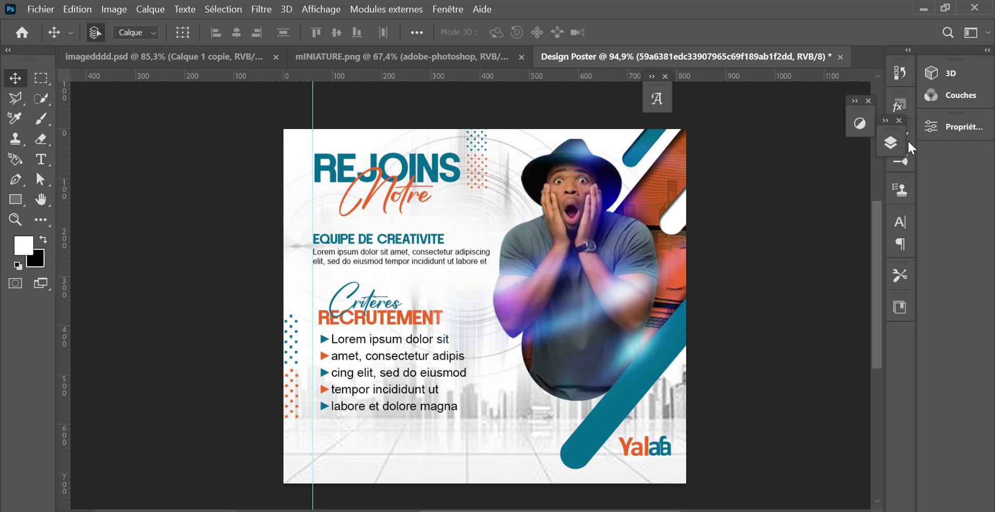
- Add a layer mask to the blue light-trail layer and paint out its glow over the man's lower torso with a soft black brush
left_click(891, 140)
left_click(764, 499)
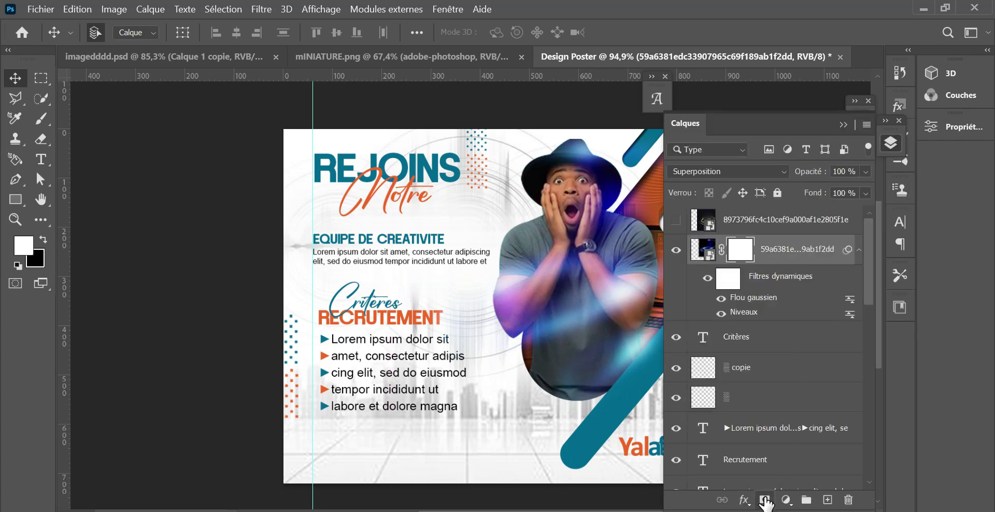
left_click(843, 124)
left_click(41, 118)
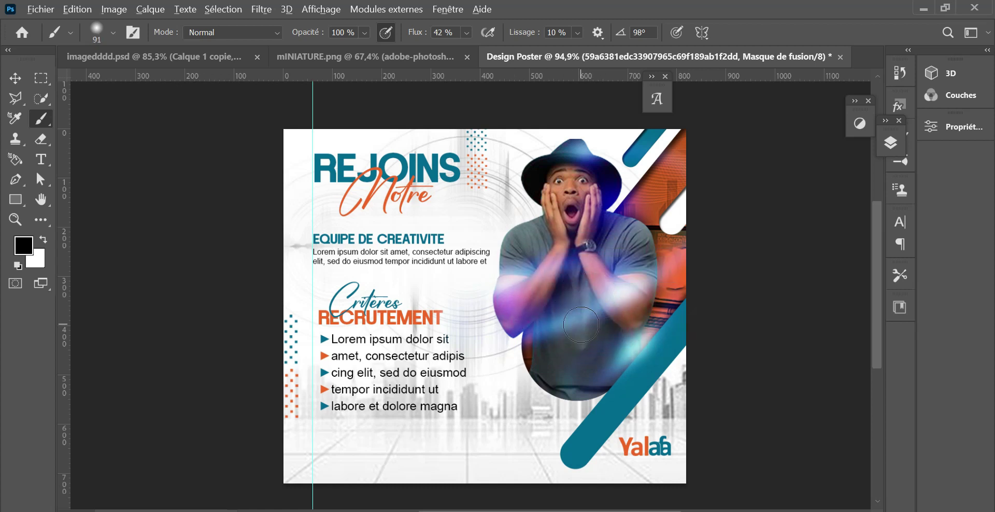
mouse_move(581, 324)
left_mouse_down()
mouse_move(635, 345)
mouse_move(579, 327)
mouse_move(548, 335)
mouse_move(661, 144)
mouse_move(668, 317)
left_mouse_up()
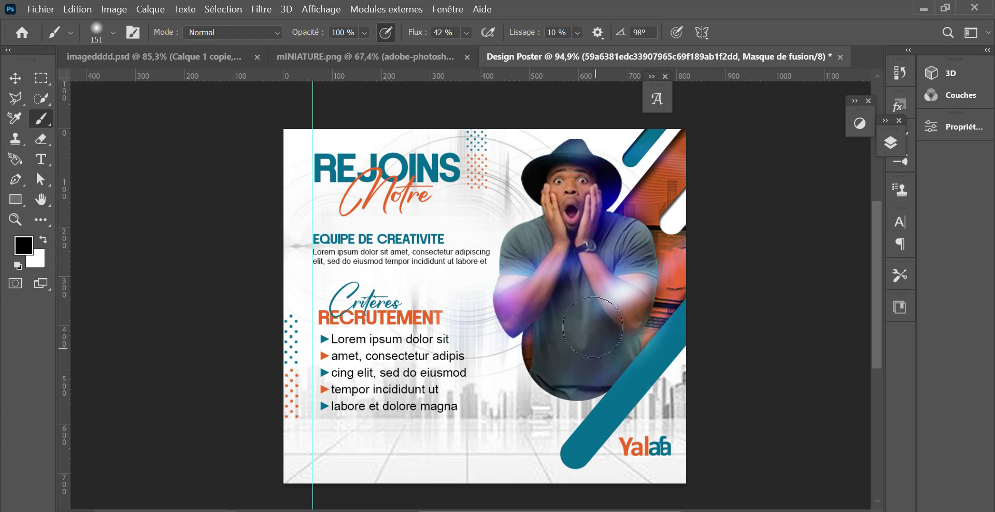
left_click_drag(592, 339, 620, 352)
key("x")
- Show the golden light layer 8973796fc4c10cef9a000af1e2805f1e and raise its black input level with a Niveaux adjustment
left_click(890, 142)
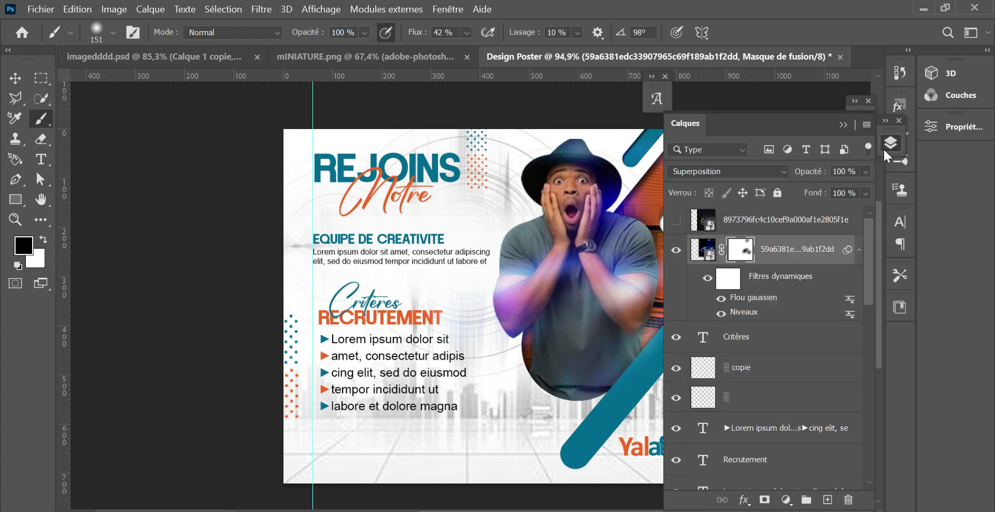
left_click(696, 221)
left_click(675, 220)
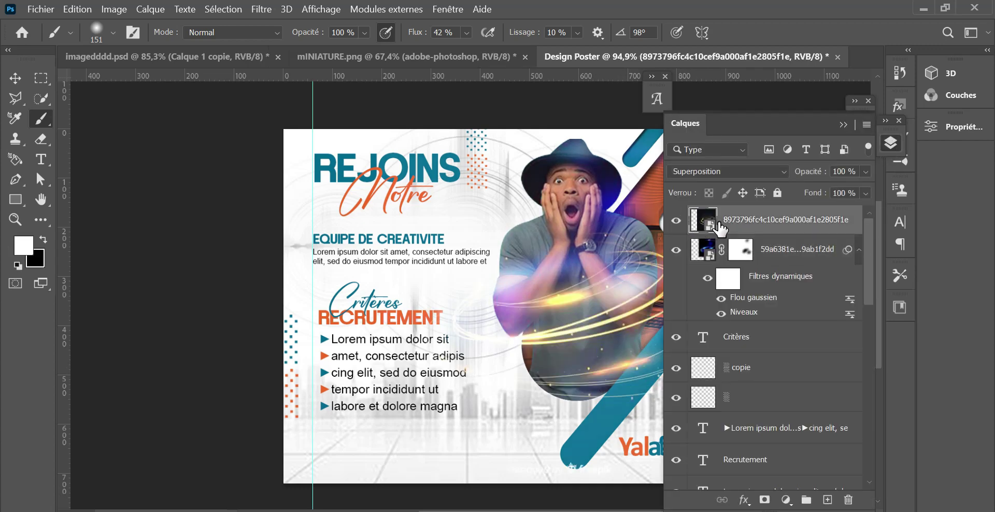
left_click(114, 9)
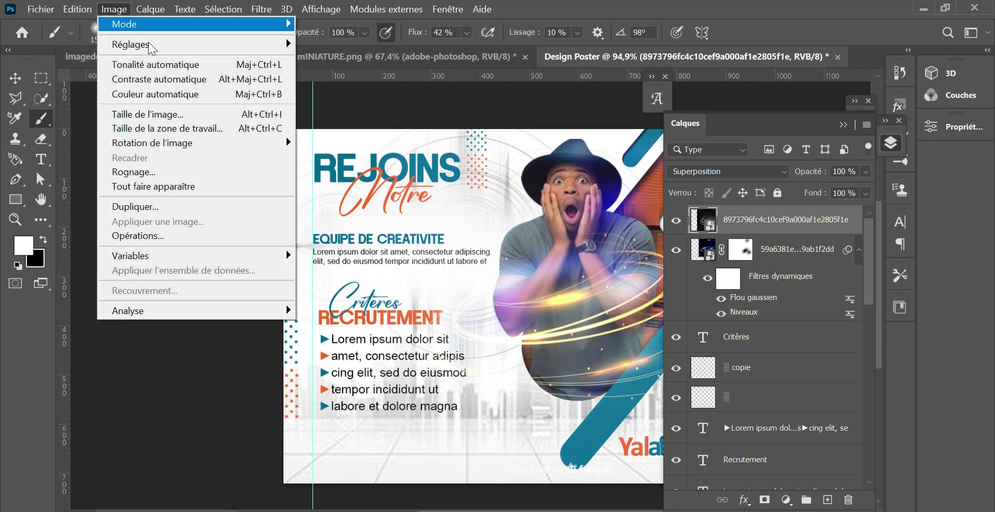
mouse_move(262, 45)
left_click(327, 59)
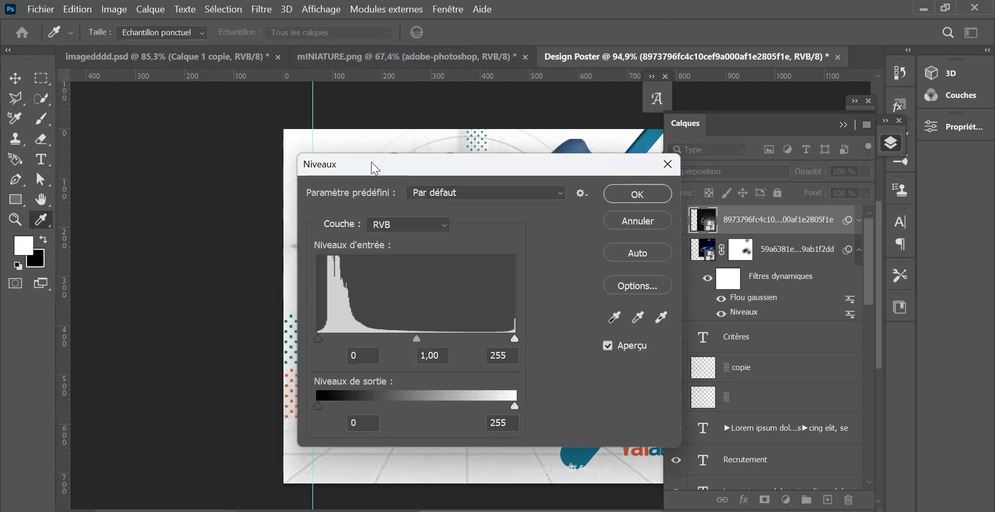
left_click_drag(377, 163, 659, 162)
left_click_drag(616, 343, 666, 337)
left_click(925, 194)
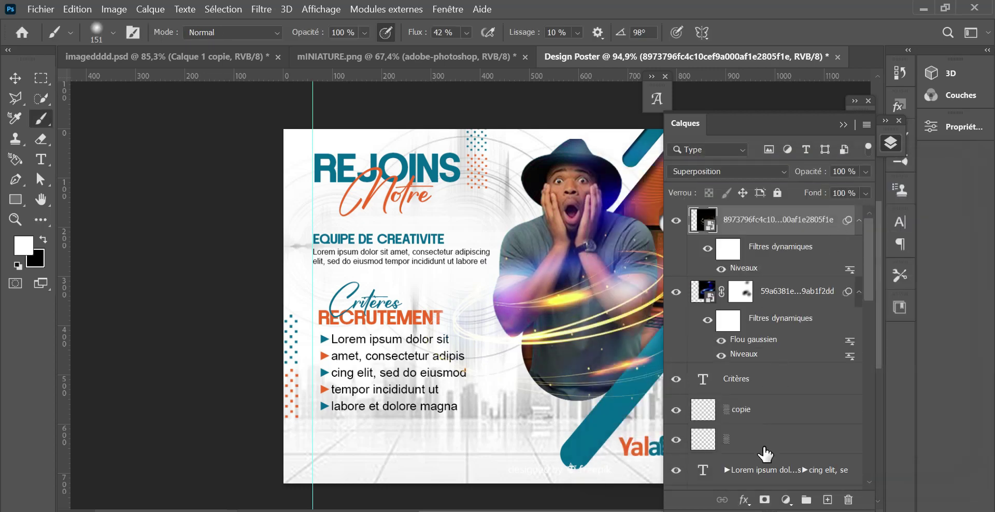
- Mask the golden light layer and brush away its rings beside the bullet list and across the man's arm and torso
left_click(764, 499)
left_click(843, 126)
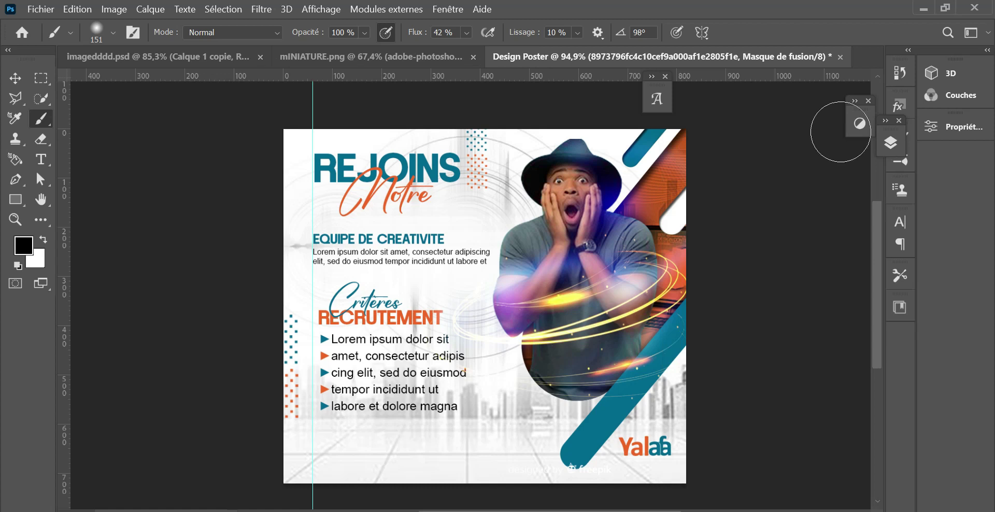
mouse_move(483, 355)
left_mouse_down()
mouse_move(453, 360)
mouse_move(456, 325)
mouse_move(476, 334)
mouse_move(480, 417)
left_mouse_up()
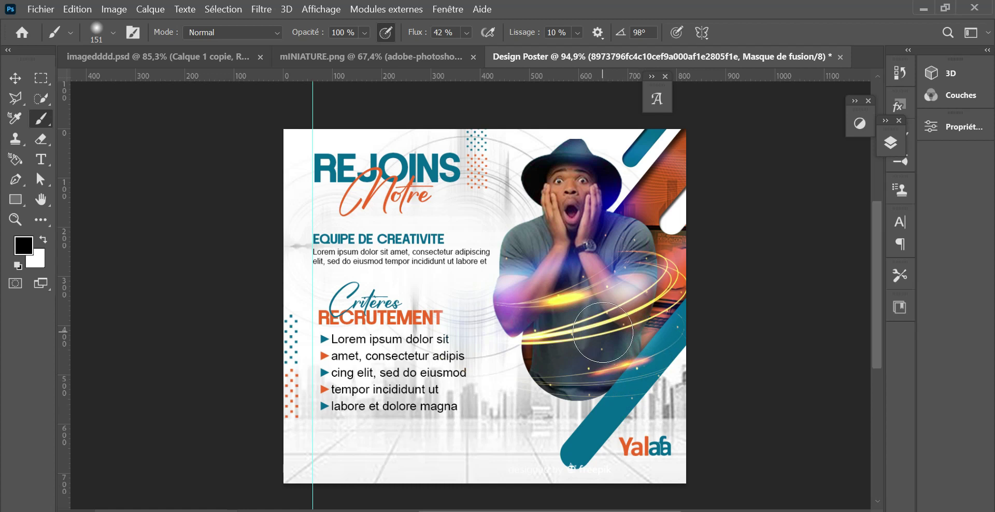
mouse_move(625, 327)
left_mouse_down()
mouse_move(627, 296)
mouse_move(630, 340)
mouse_move(663, 410)
left_mouse_up()
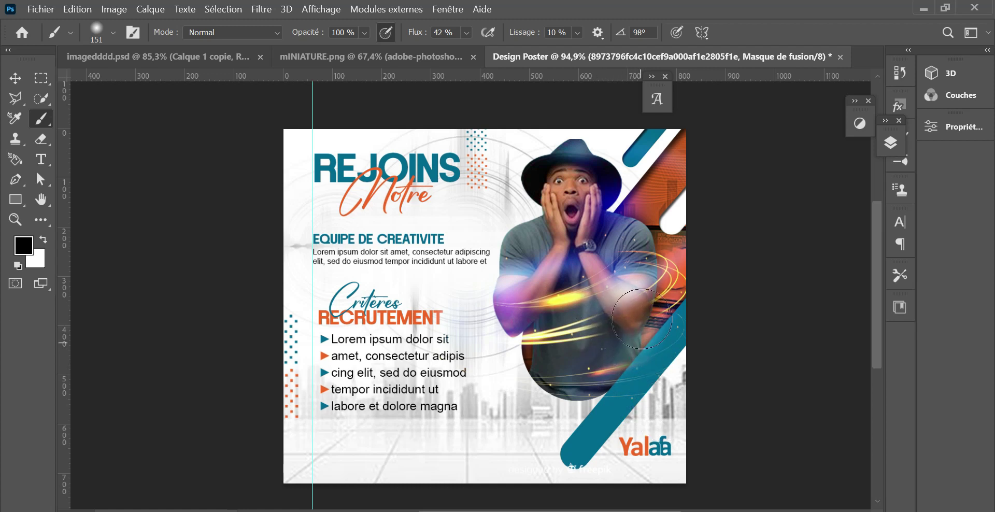
right_click(625, 341, "alt")
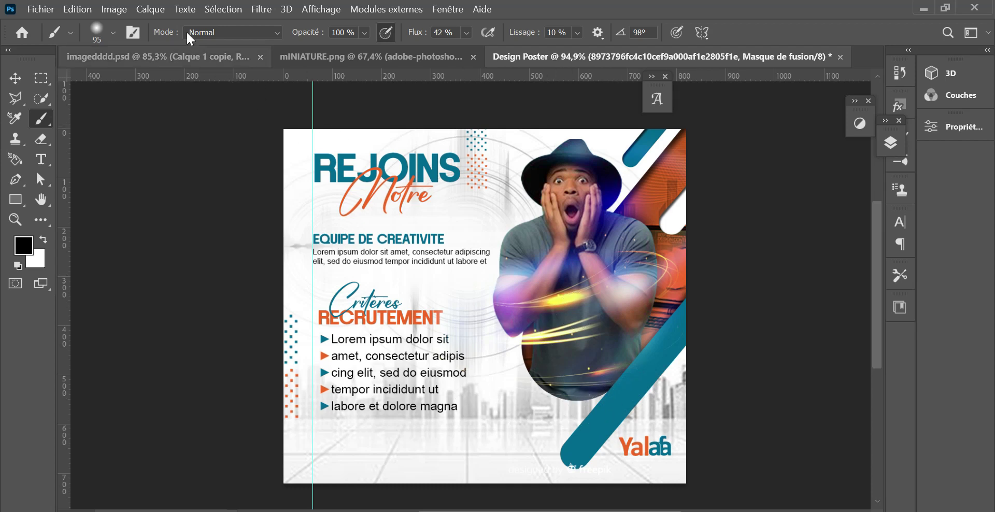
- Blur the golden light layer with a Flou gaussien of 2,3 pixels radius
left_click(261, 10)
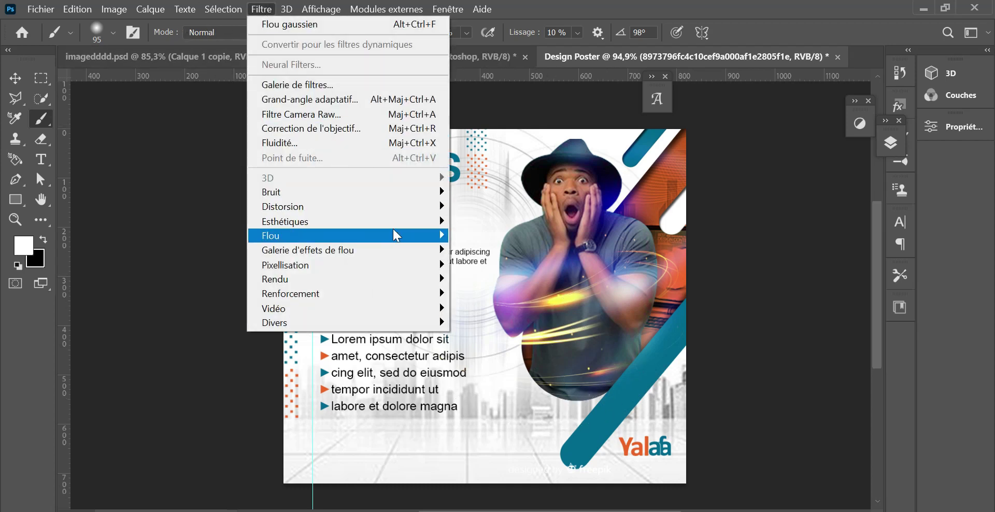
mouse_move(395, 235)
left_click(497, 308)
left_click_drag(762, 342, 744, 354)
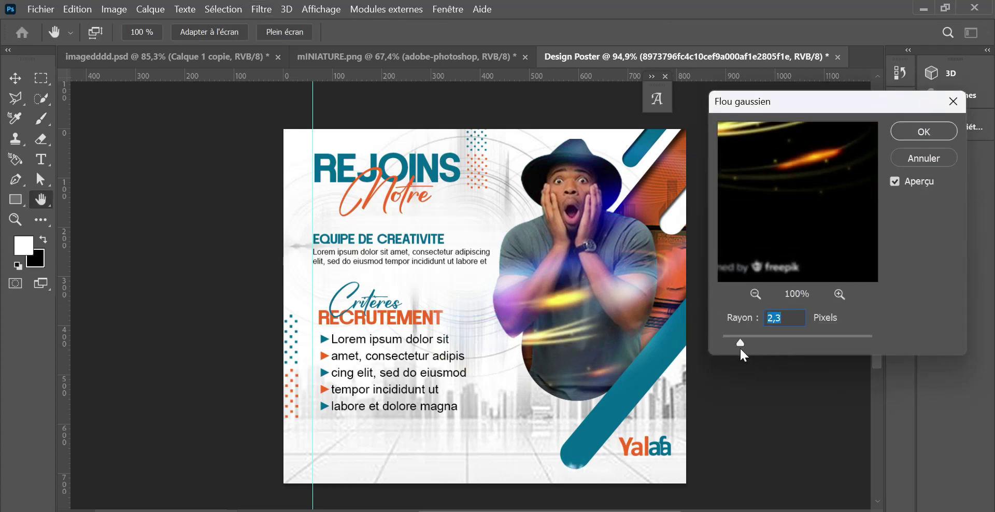
left_click(912, 138)
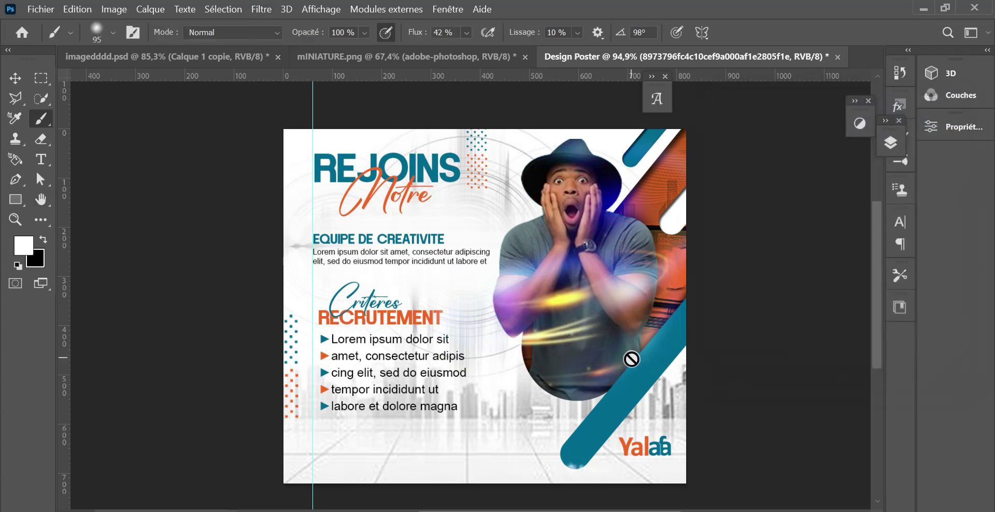
- Paint black on the golden light layer's mask to fade the bright streaks across the man's torso
left_click(890, 143)
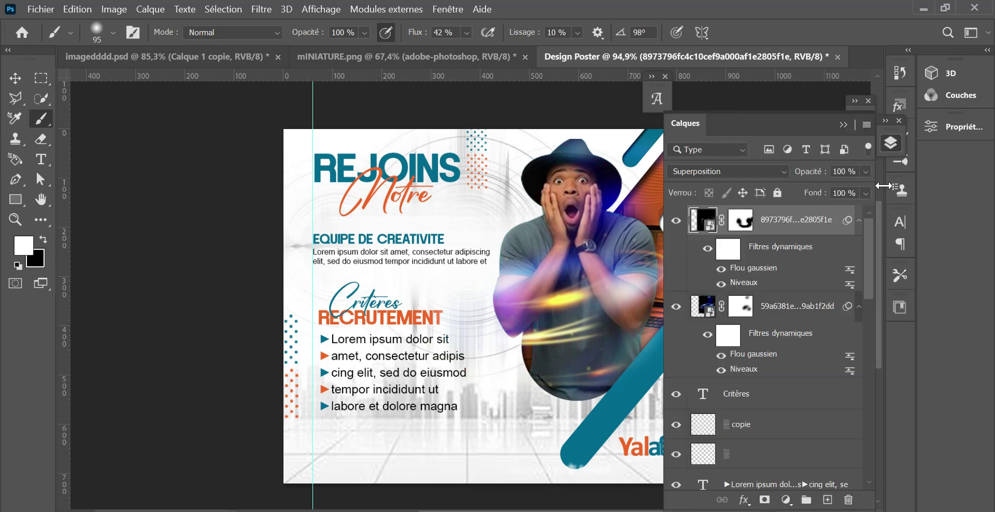
left_click(744, 225)
key("x")
left_click(841, 125)
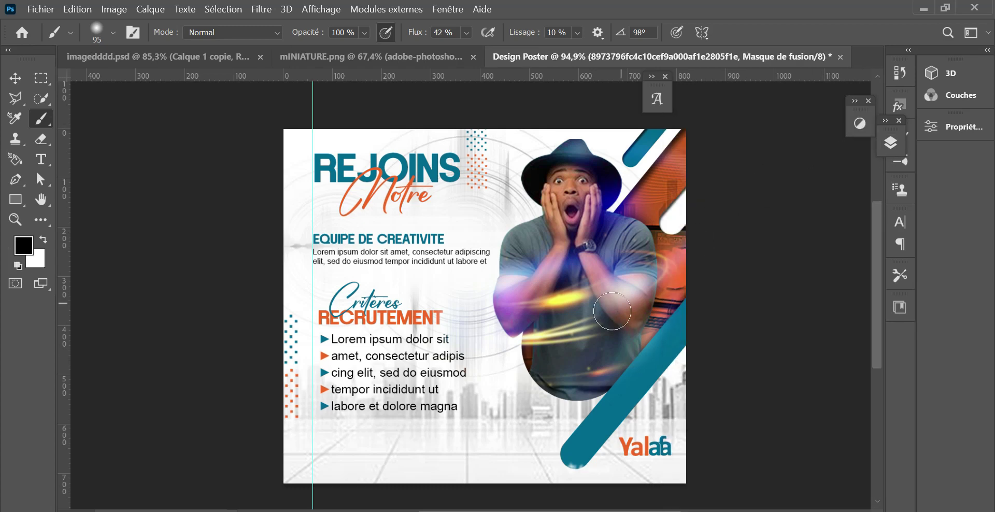
mouse_move(572, 338)
left_mouse_down()
mouse_move(518, 345)
mouse_move(584, 343)
mouse_move(603, 326)
mouse_move(600, 306)
mouse_move(615, 335)
left_mouse_up()
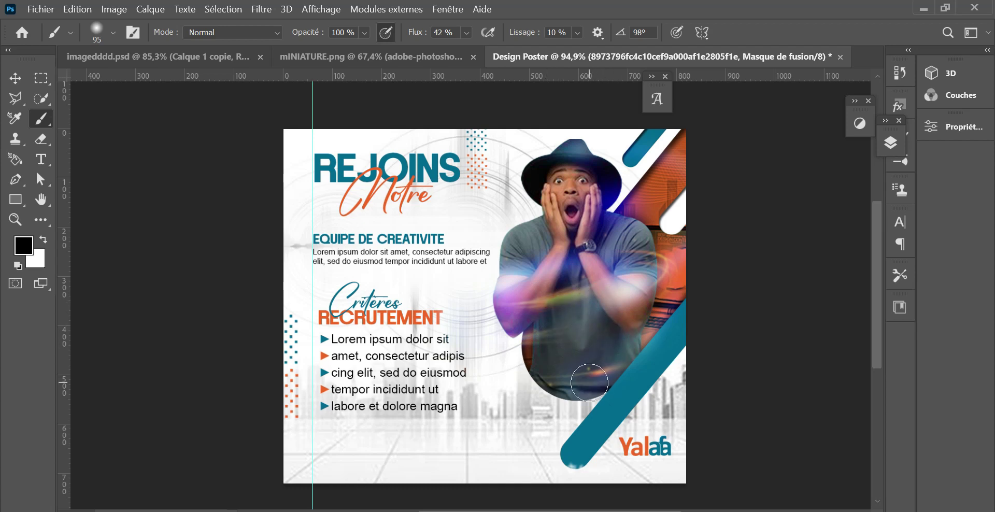
- Embed the contact banner image Sans titre-1 into the poster
left_click(15, 78)
left_click(40, 8)
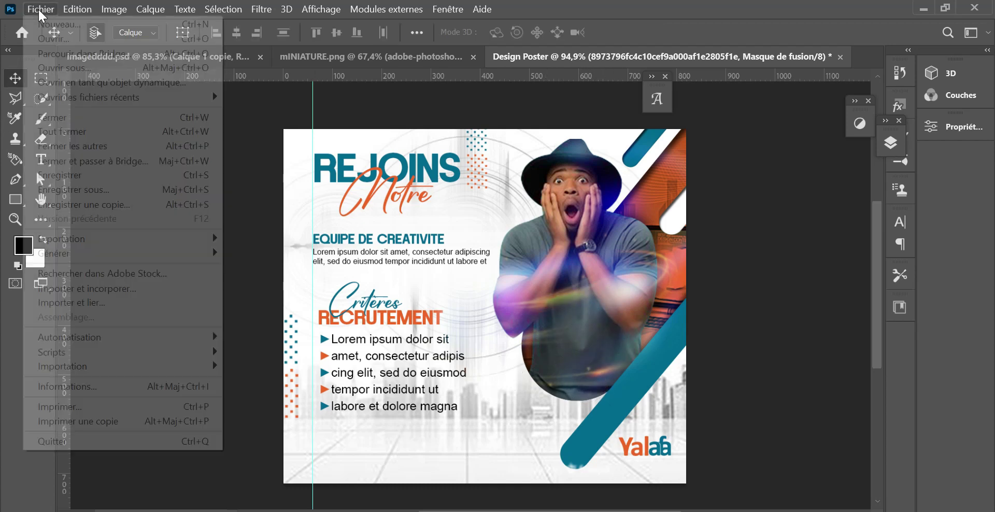
left_click(96, 289)
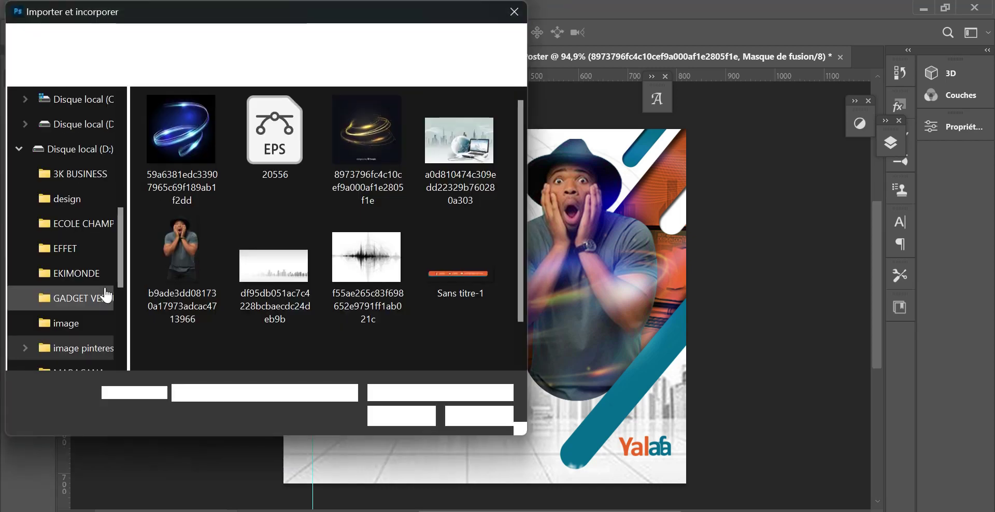
left_click(472, 283)
left_click(427, 414)
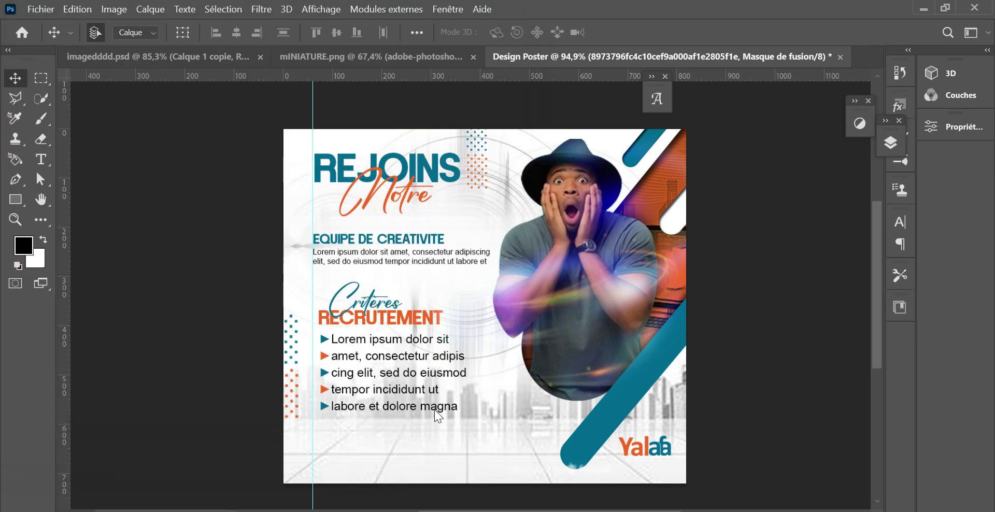
- Scale the contact banner to 381,57 % and place it below the bulleted criteria, aligned with the list's edge
left_click_drag(499, 304, 523, 386)
left_click_drag(463, 444, 446, 476)
left_click_drag(529, 441, 534, 437)
left_click_drag(499, 466, 488, 465)
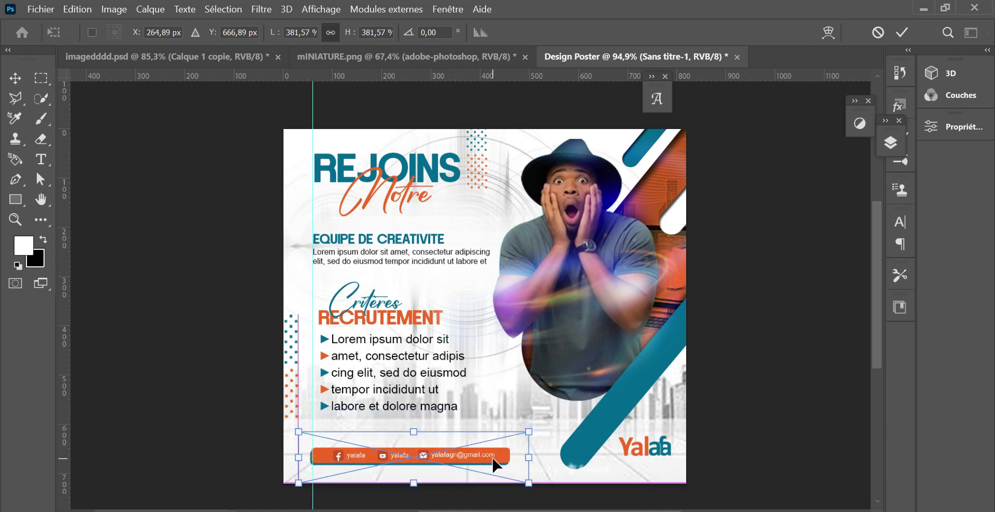
left_click(903, 32)
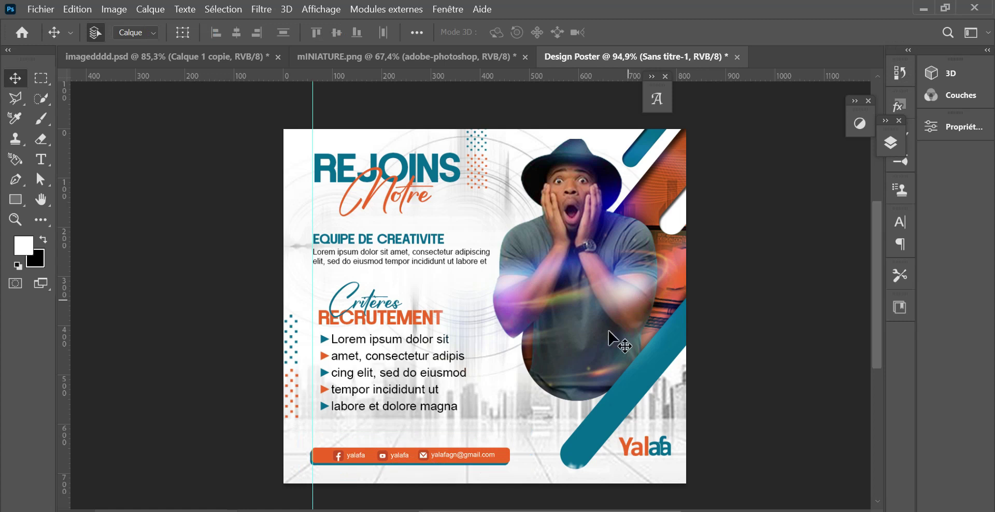
left_click_drag(358, 458, 366, 458)
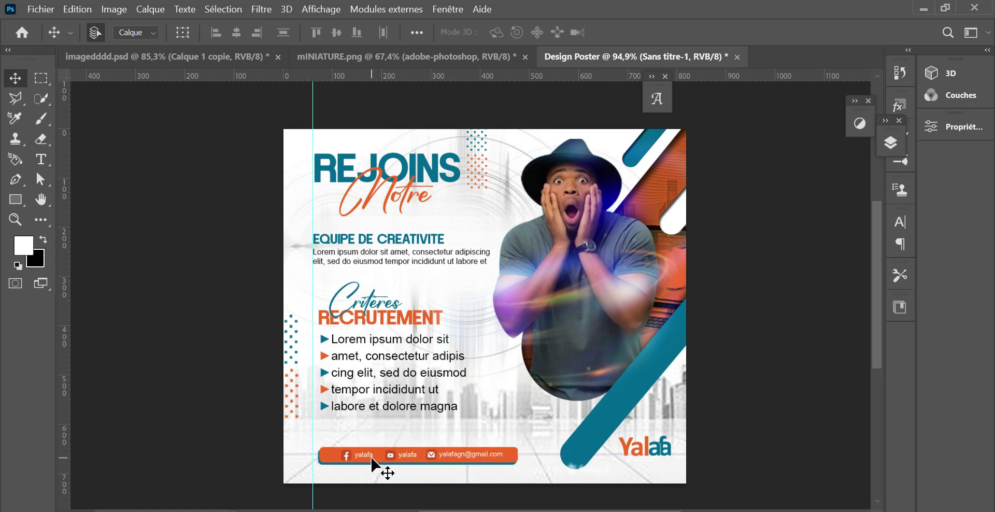